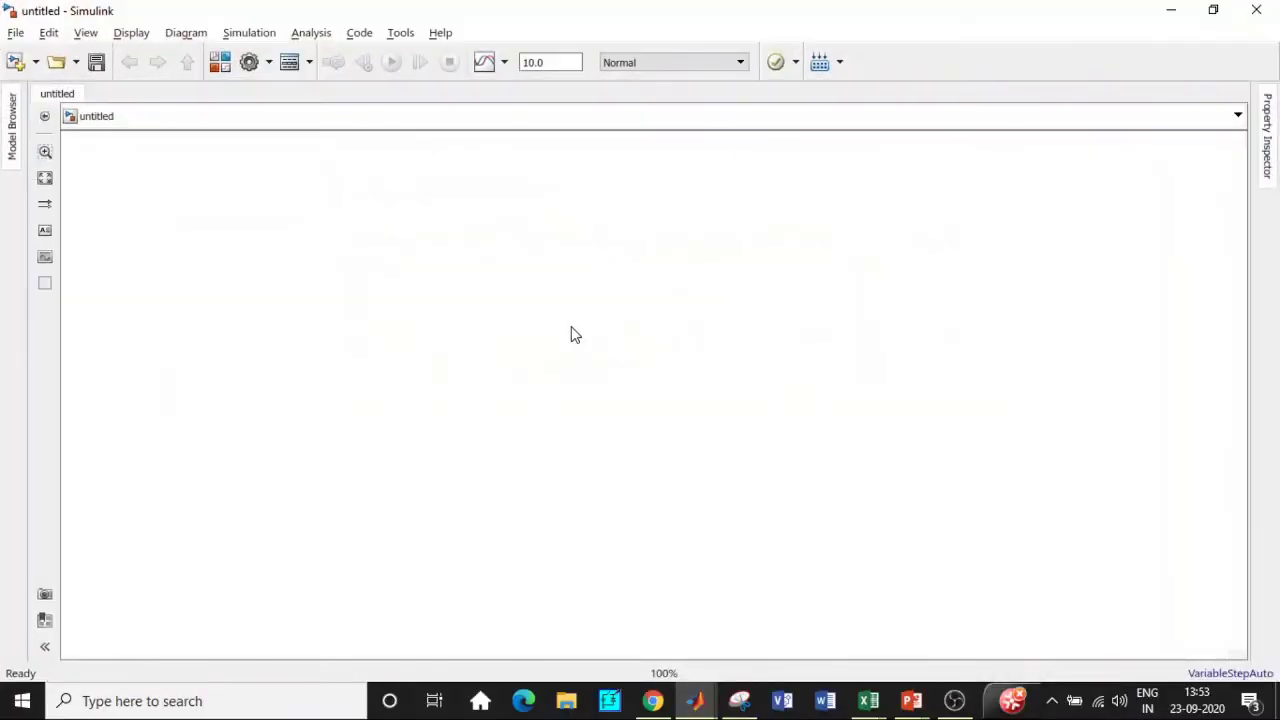
Open the Simulink library, search it for powergui and add the powergui block to the untitled model.
click(224, 66)
click(378, 44)
key(BackSpace)
text(power)
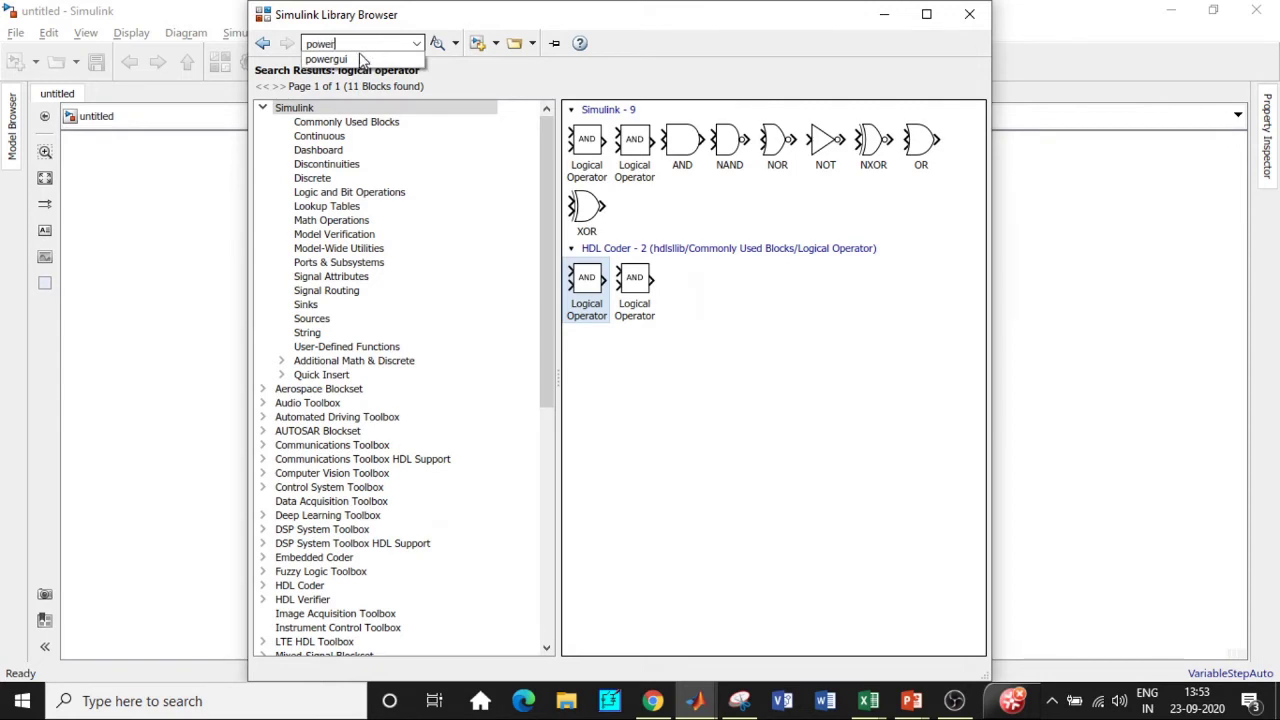
click(362, 58)
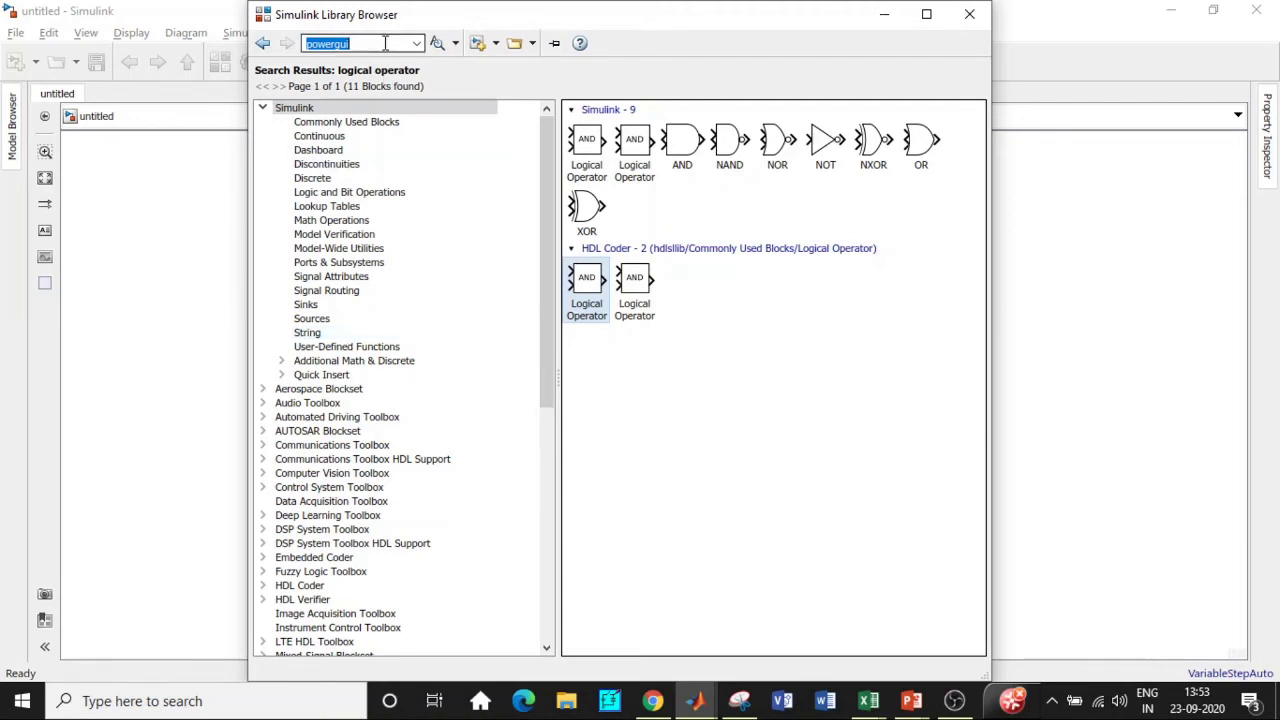
key(Return)
click(604, 140)
right_click(604, 143)
click(650, 149)
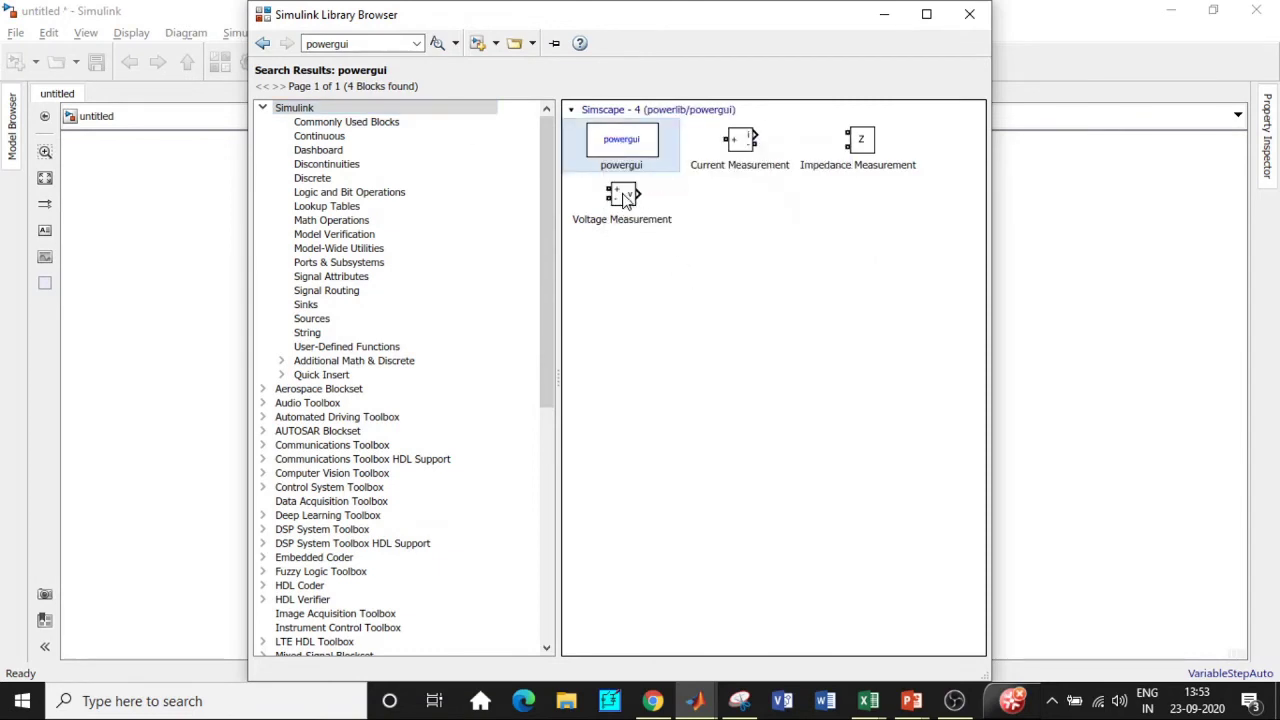
Add the Voltage Measurement block from the powergui search results to the model.
click(623, 197)
right_click(623, 197)
click(656, 207)
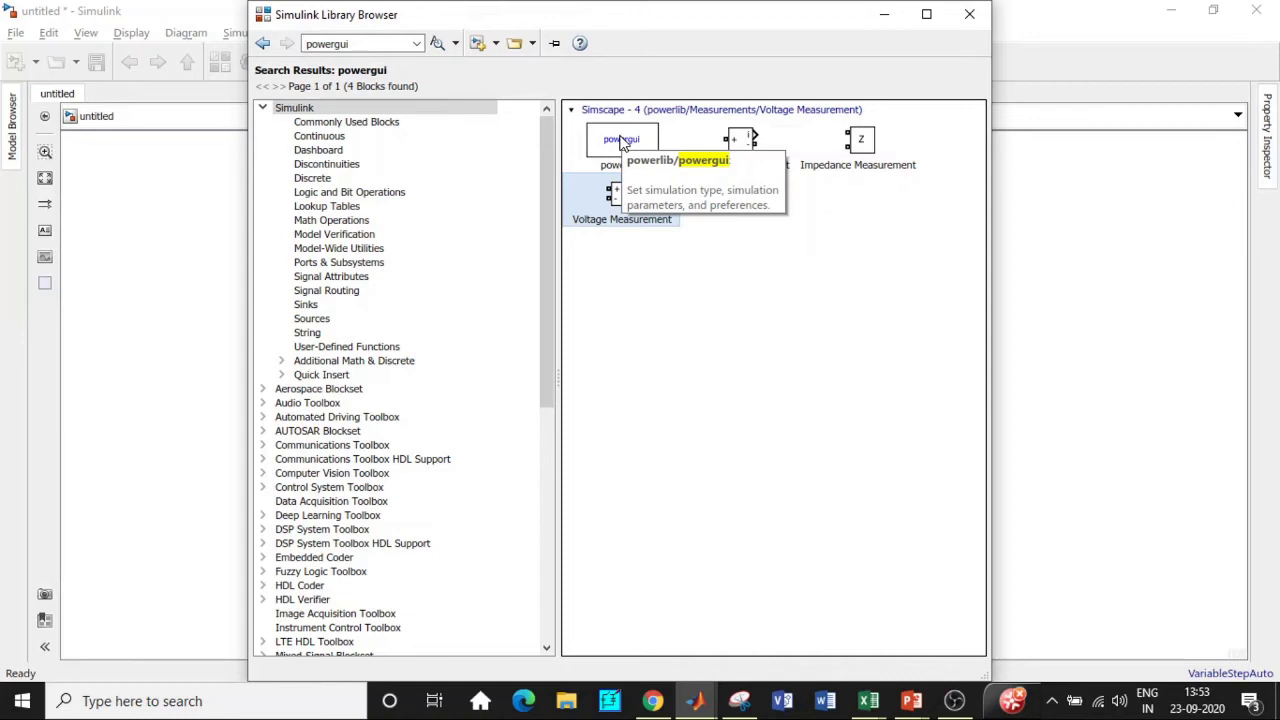
Search the block library for "Dc Voltage" and add the powerlib Electrical Sources DC Voltage Source to the model.
double_click(370, 43)
key(BackSpace)
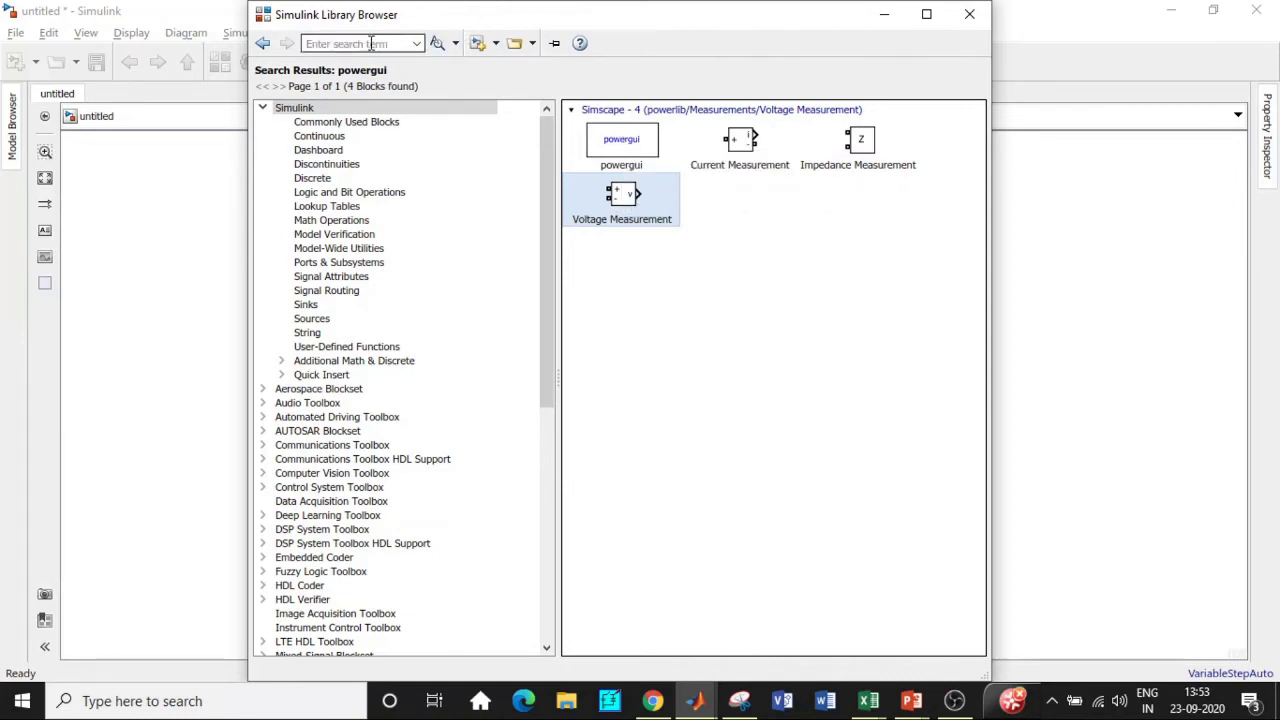
text(Dc Voltage)
key(Return)
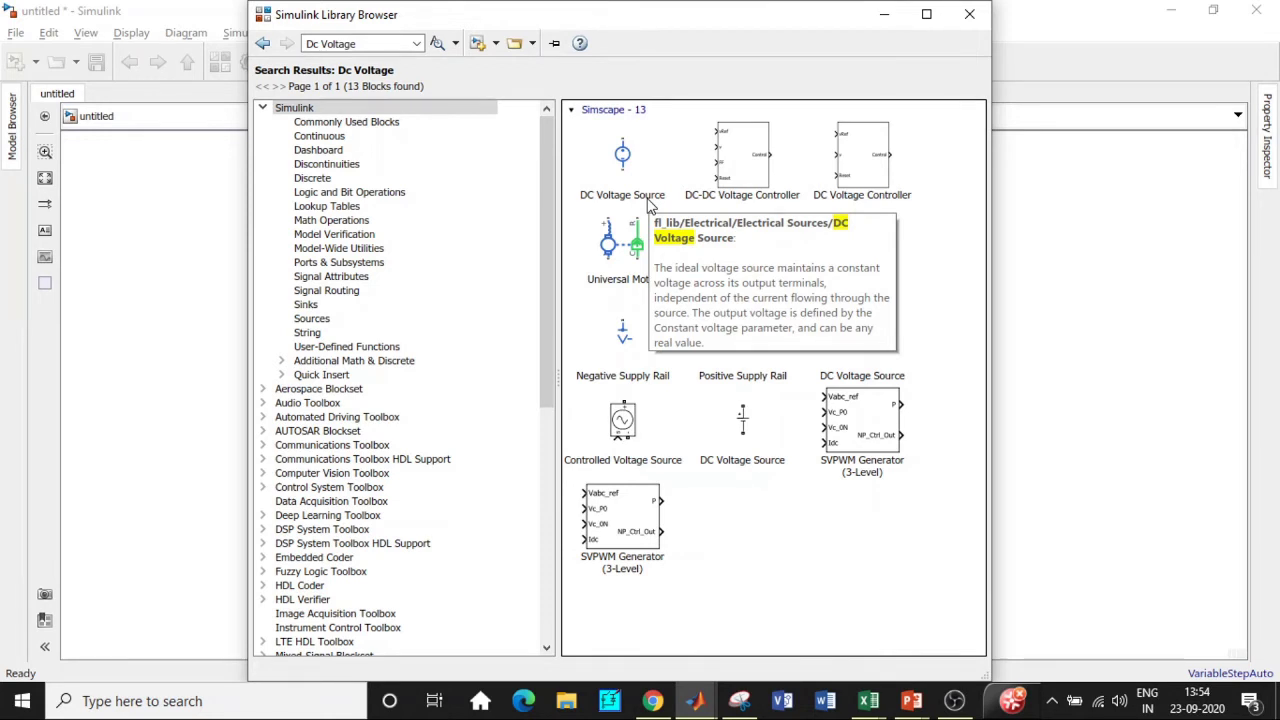
click(741, 462)
right_click(737, 457)
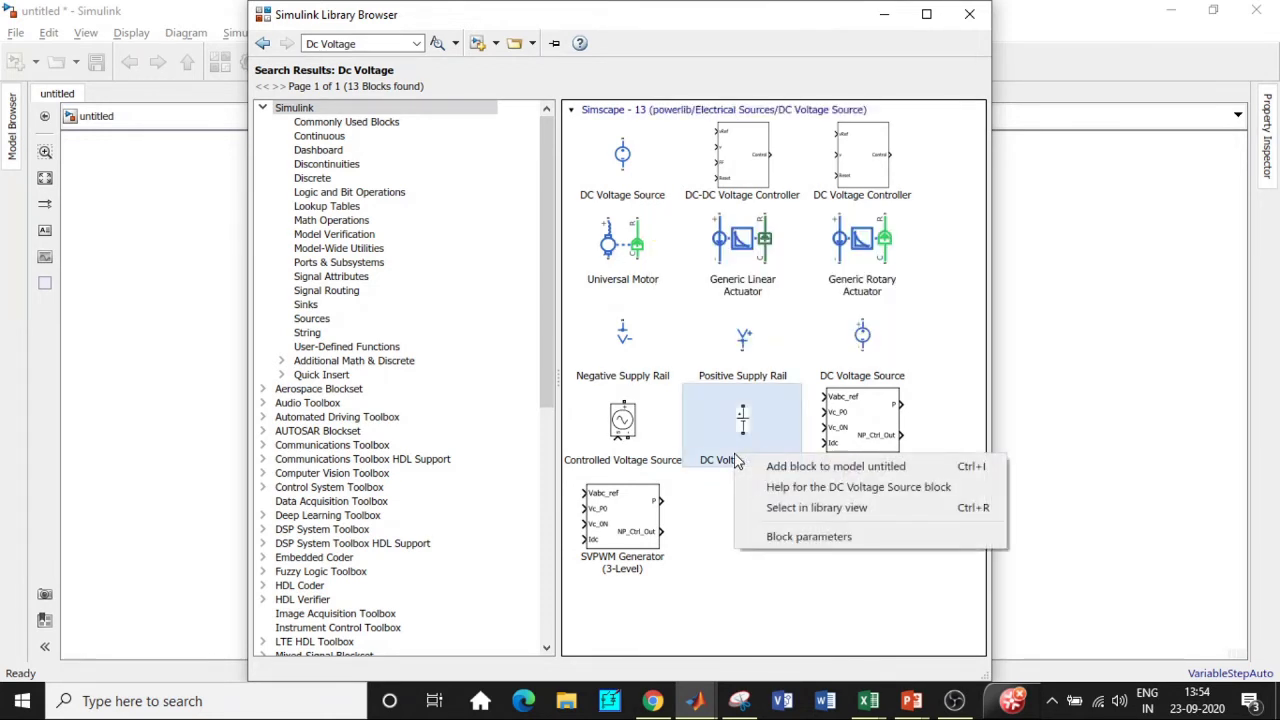
click(780, 467)
Search the block library for MOSFET and add the Mosfet block with g, m, D and S ports to the model.
click(373, 43)
text(Mosf)
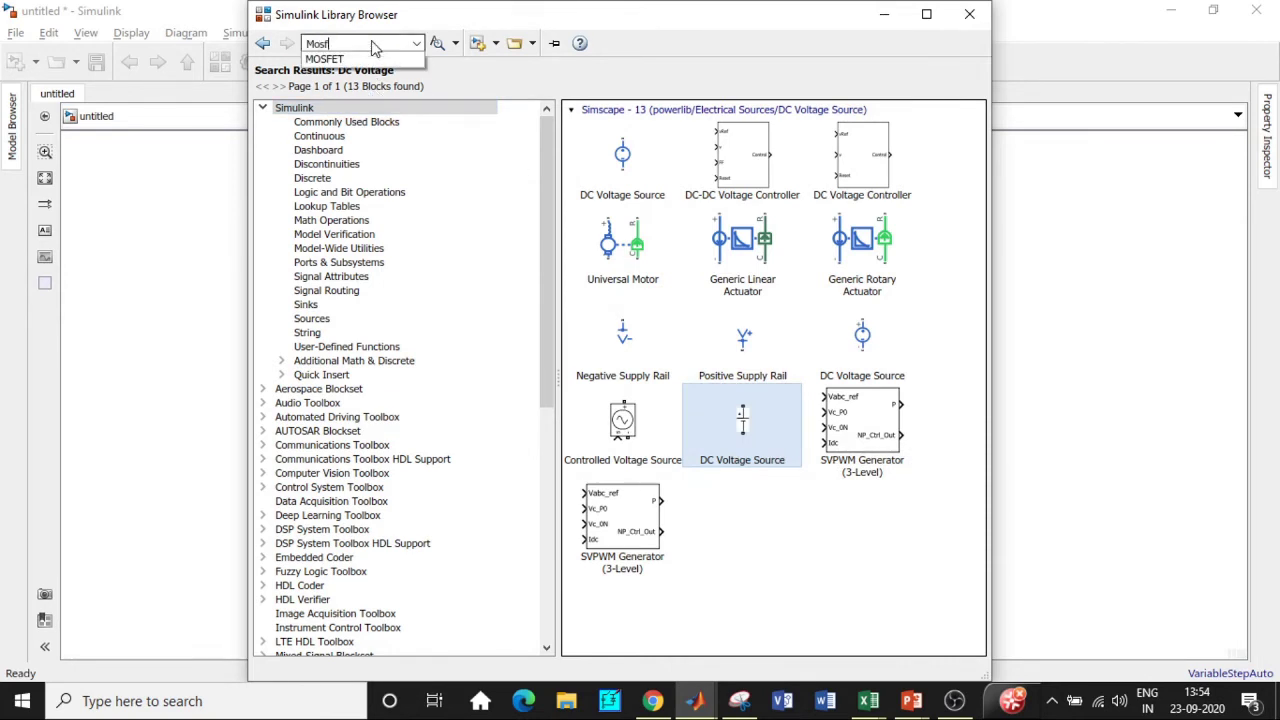
click(355, 59)
key(Return)
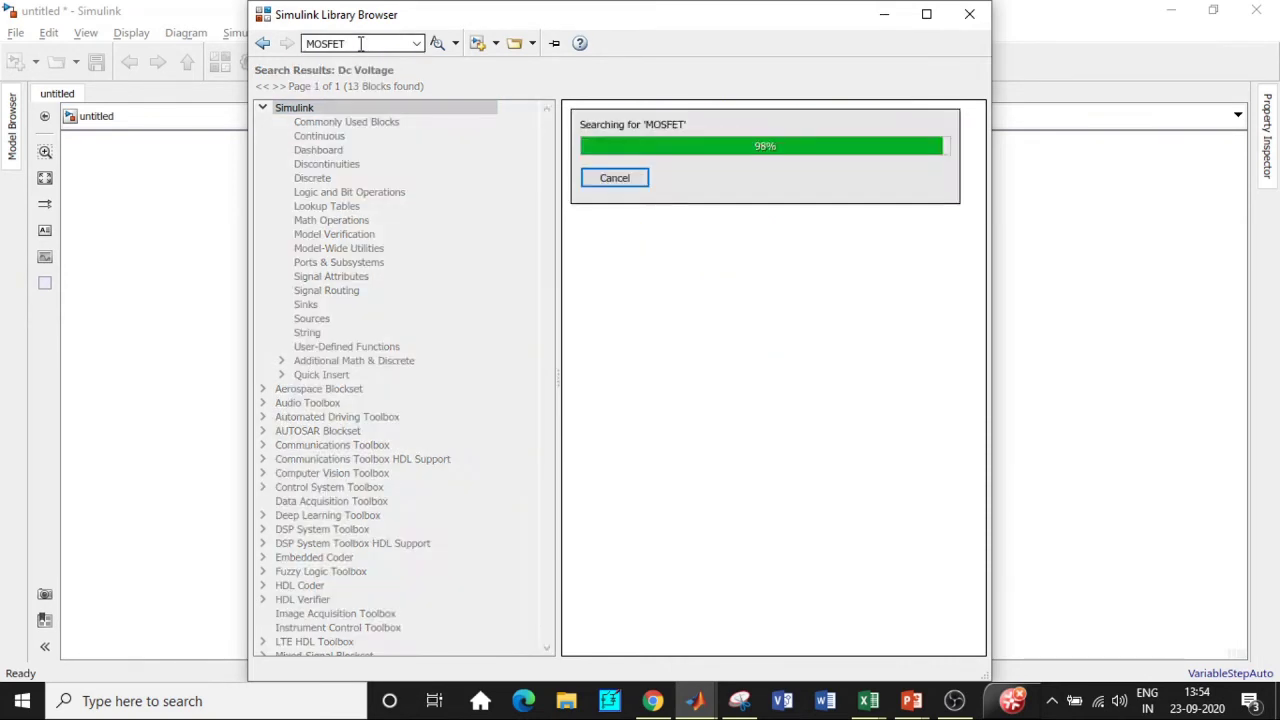
scroll(728, 316, down, 2)
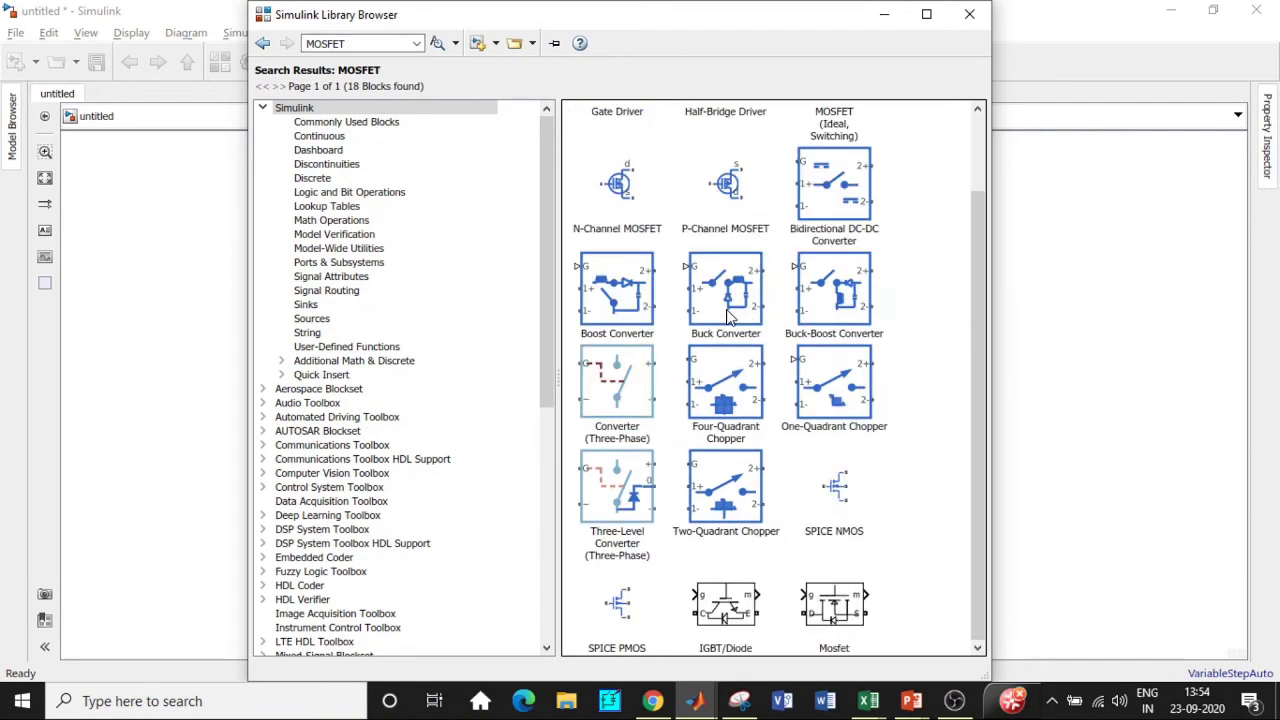
right_click(845, 608)
click(900, 620)
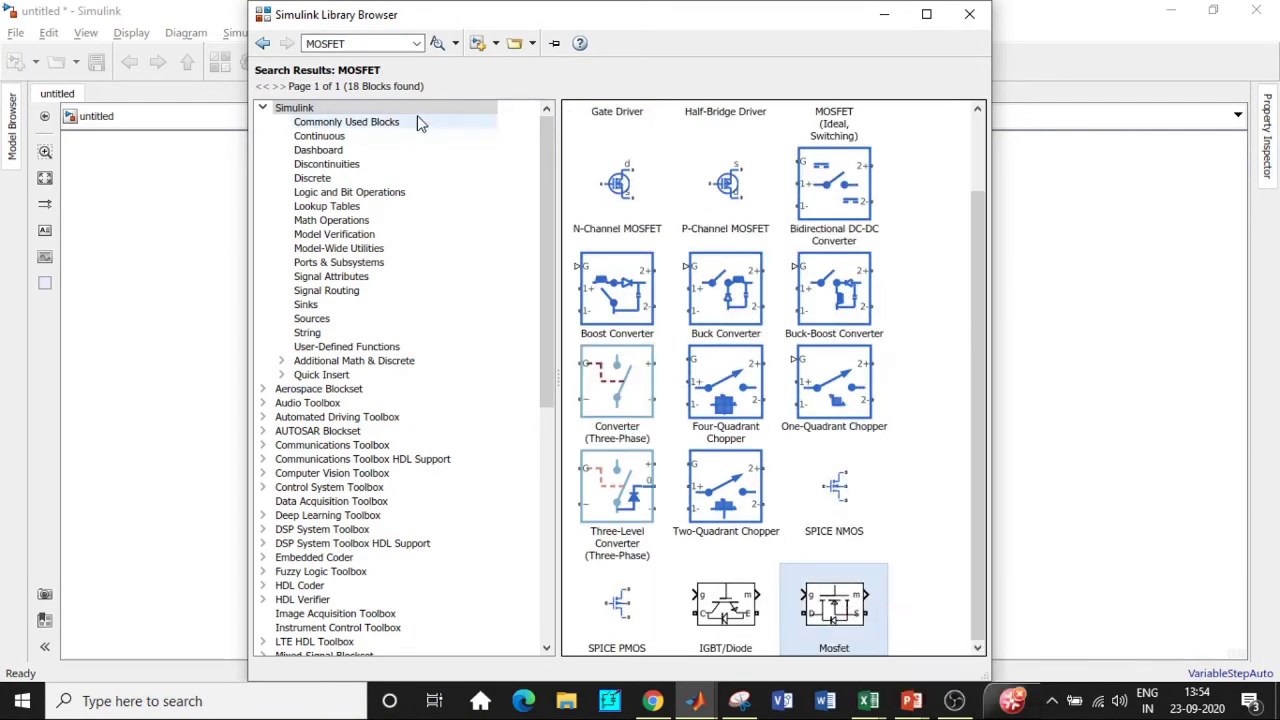
Search the block library for series RLC and add the single-phase Series RLC Branch block to the model.
click(369, 44)
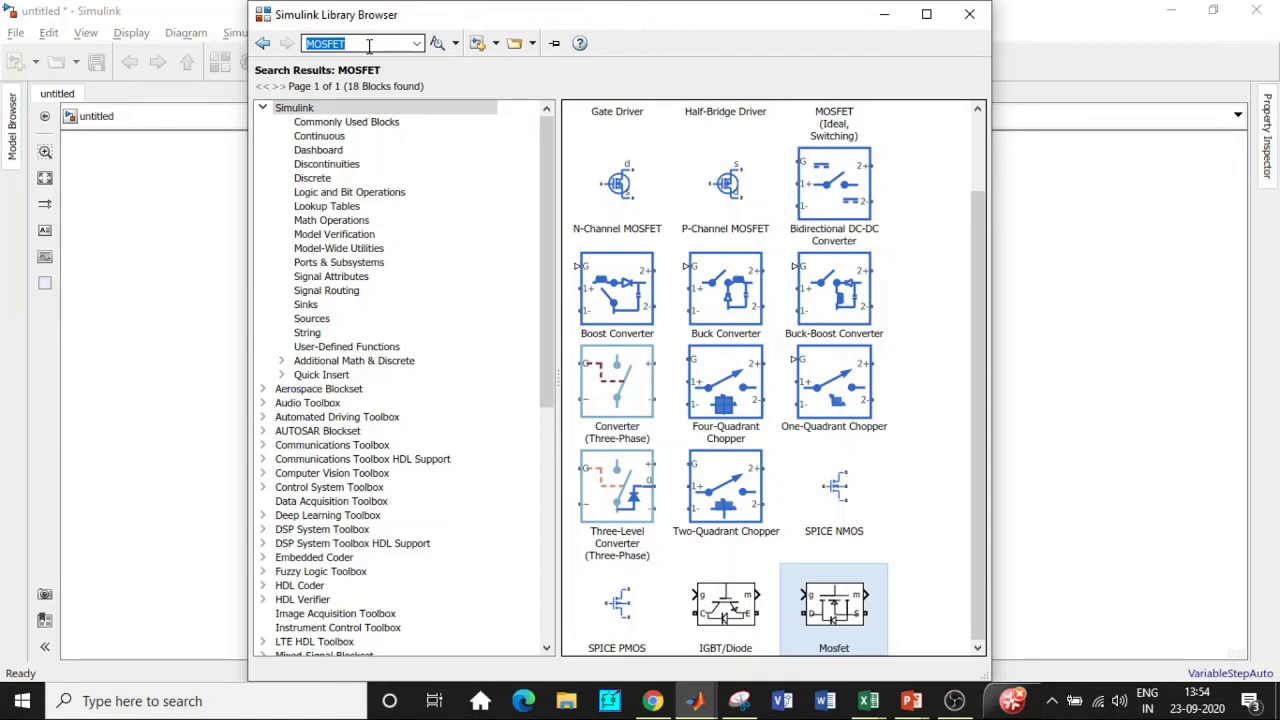
key(BackSpace)
text(Series)
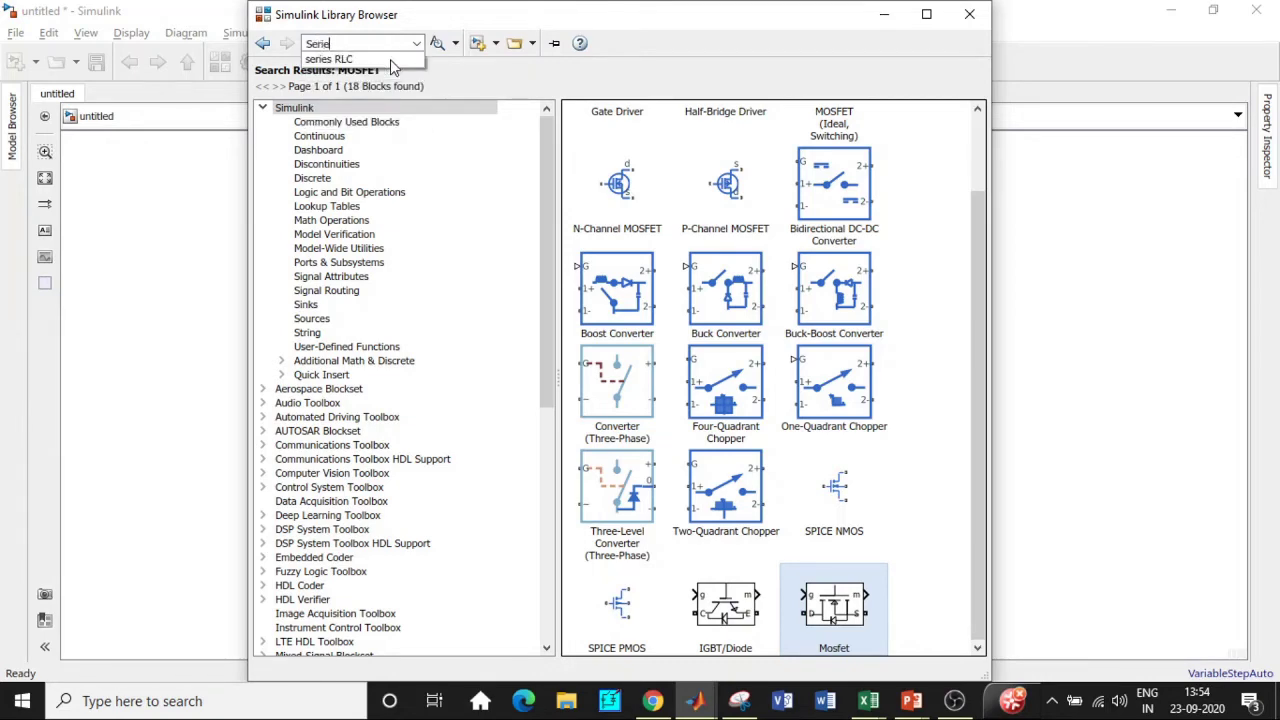
click(390, 59)
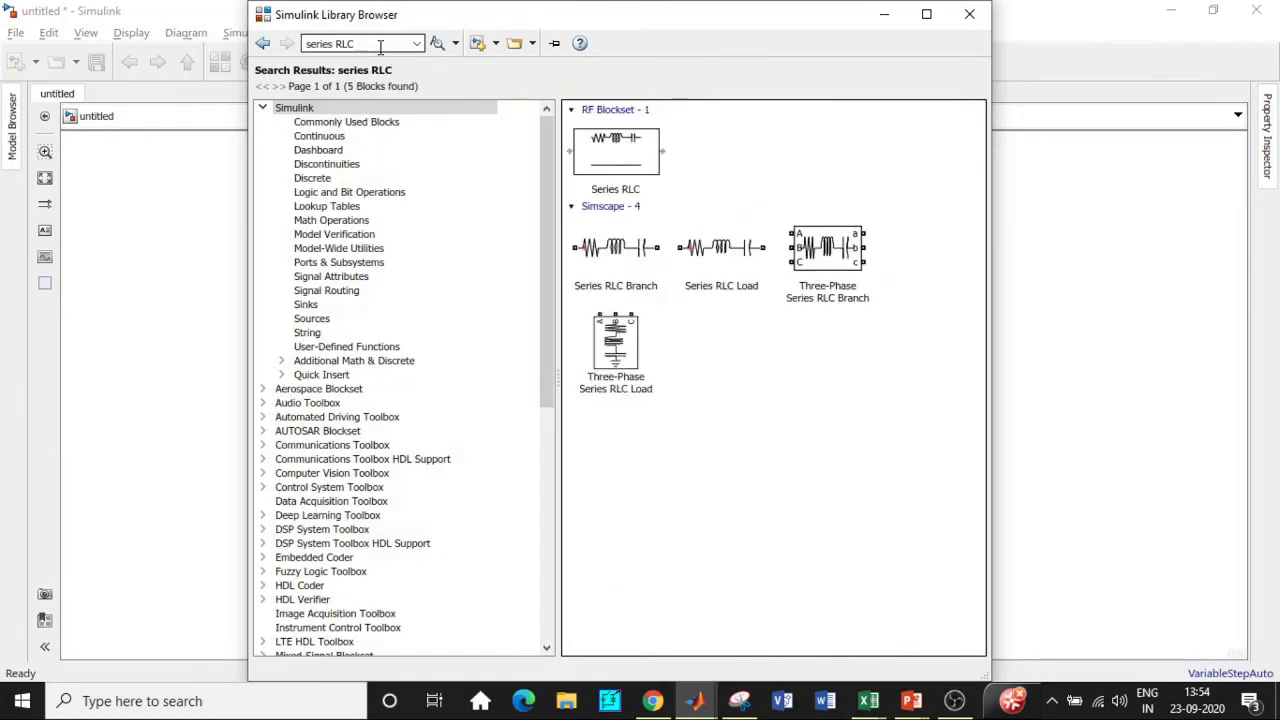
right_click(649, 258)
click(652, 268)
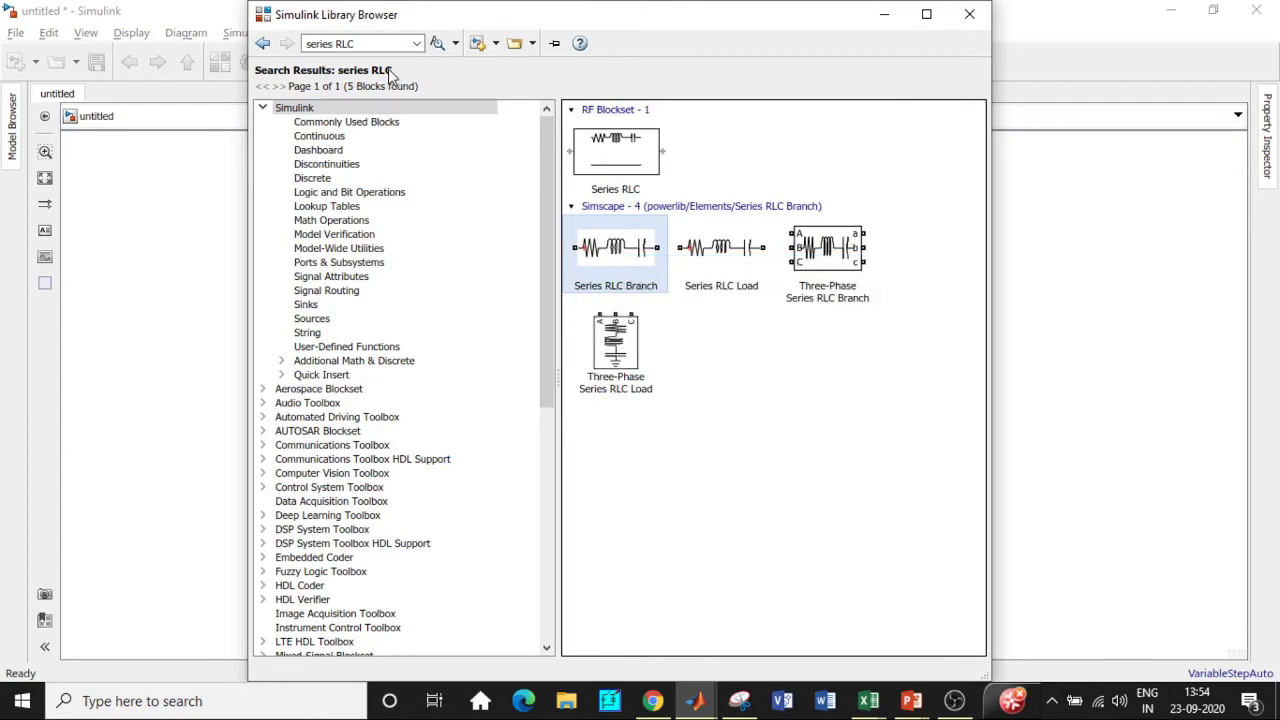
Search the block library for Pulse generator and add the Simulink Sources Pulse Generator block to the model.
click(362, 44)
text(pulse)
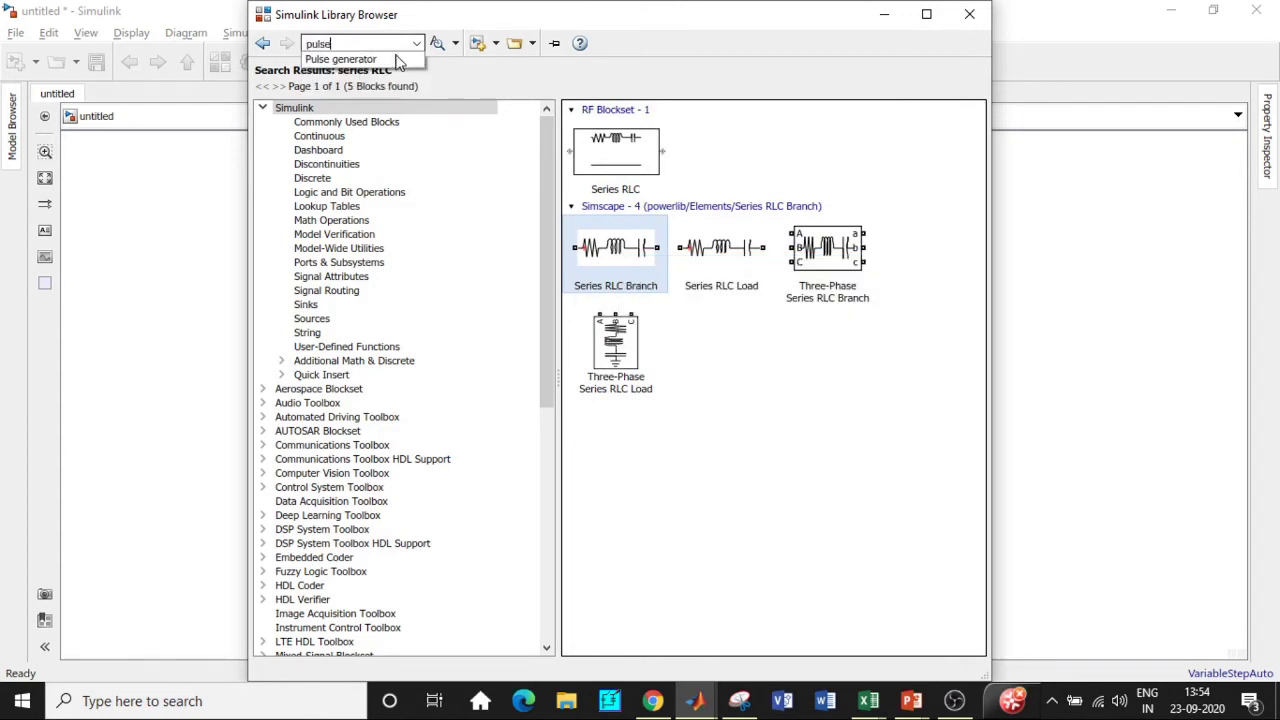
click(350, 59)
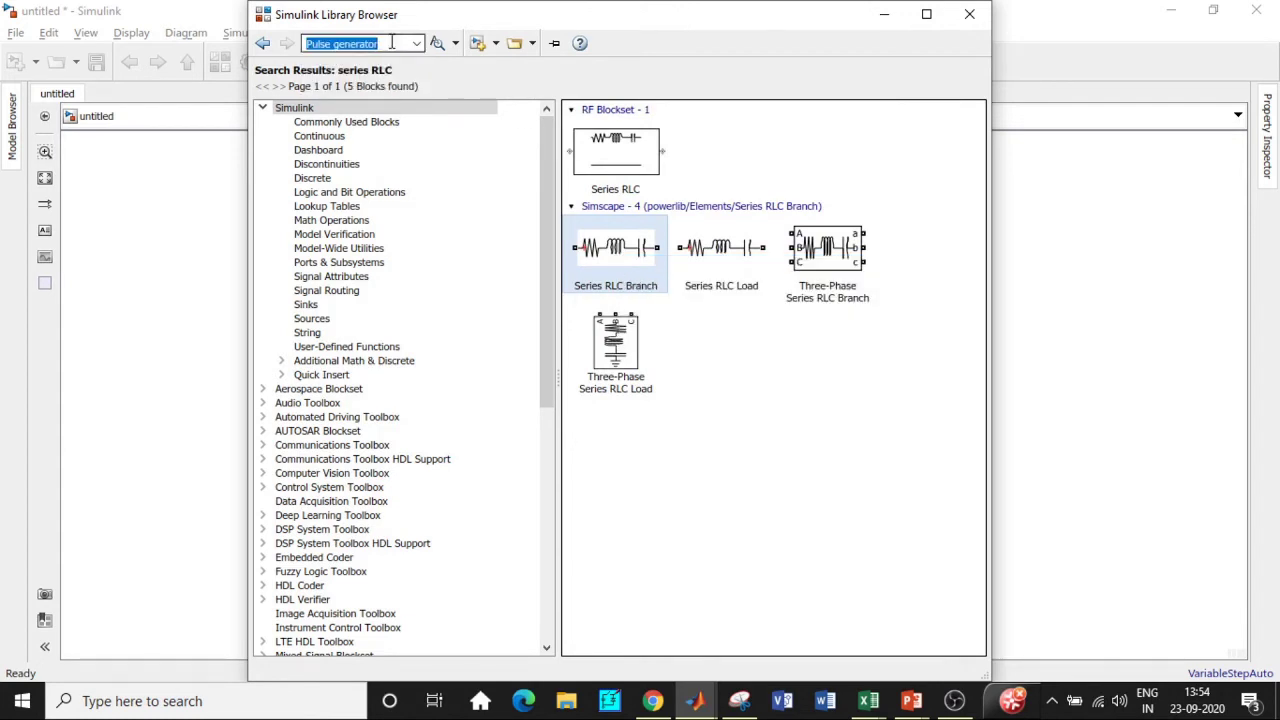
click(601, 148)
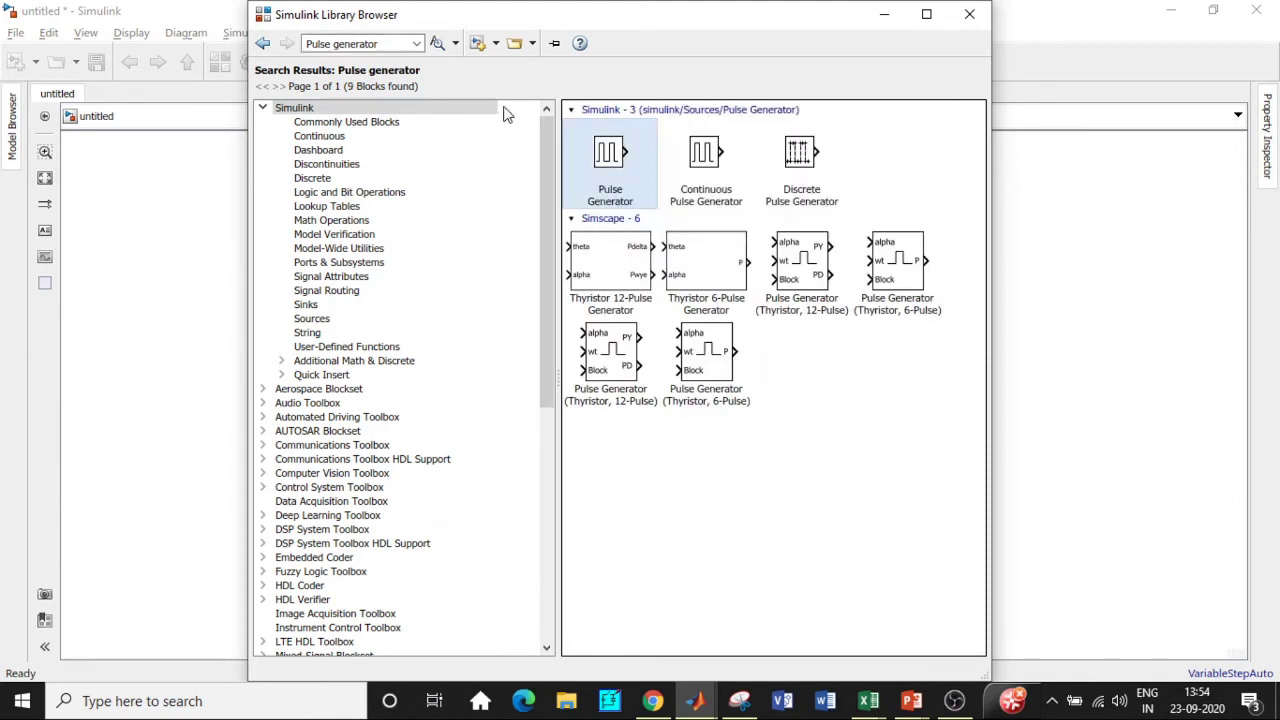
Search the block library for logical operator and add the HDL Coder Commonly Used Blocks Logical Operator to the model.
click(378, 44)
key(BackSpace)
text(lo)
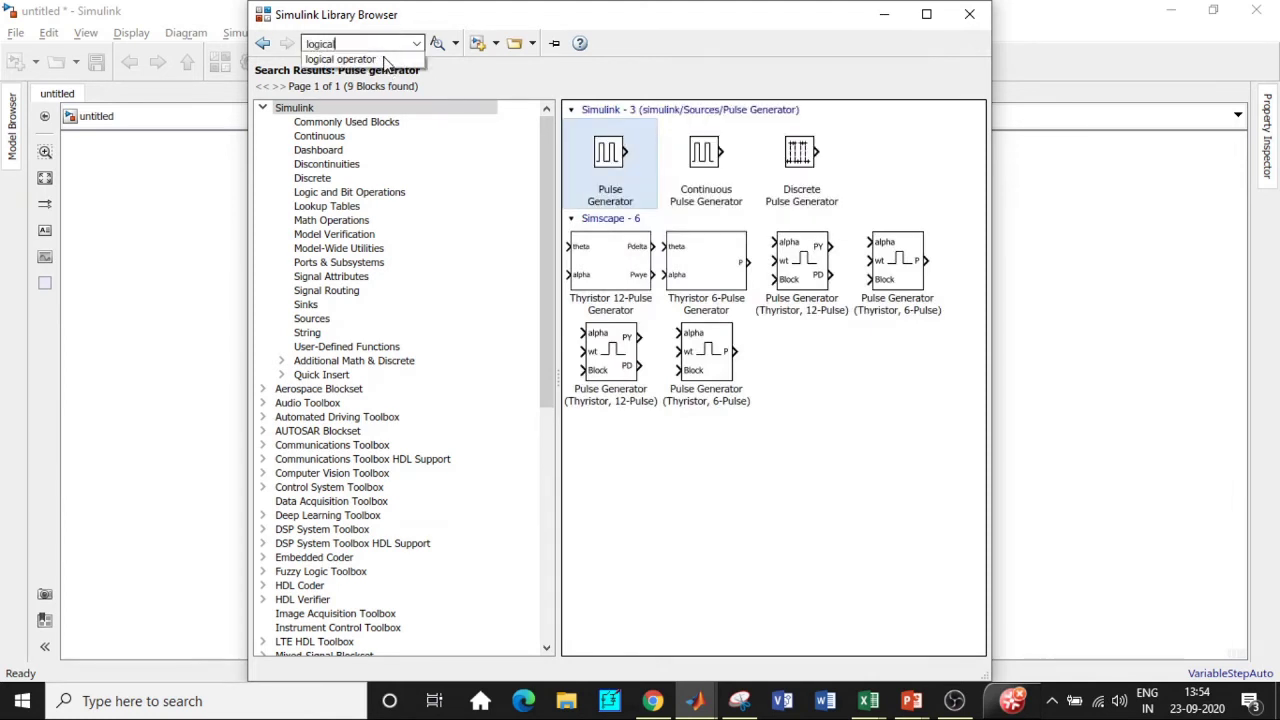
text(gical)
click(383, 59)
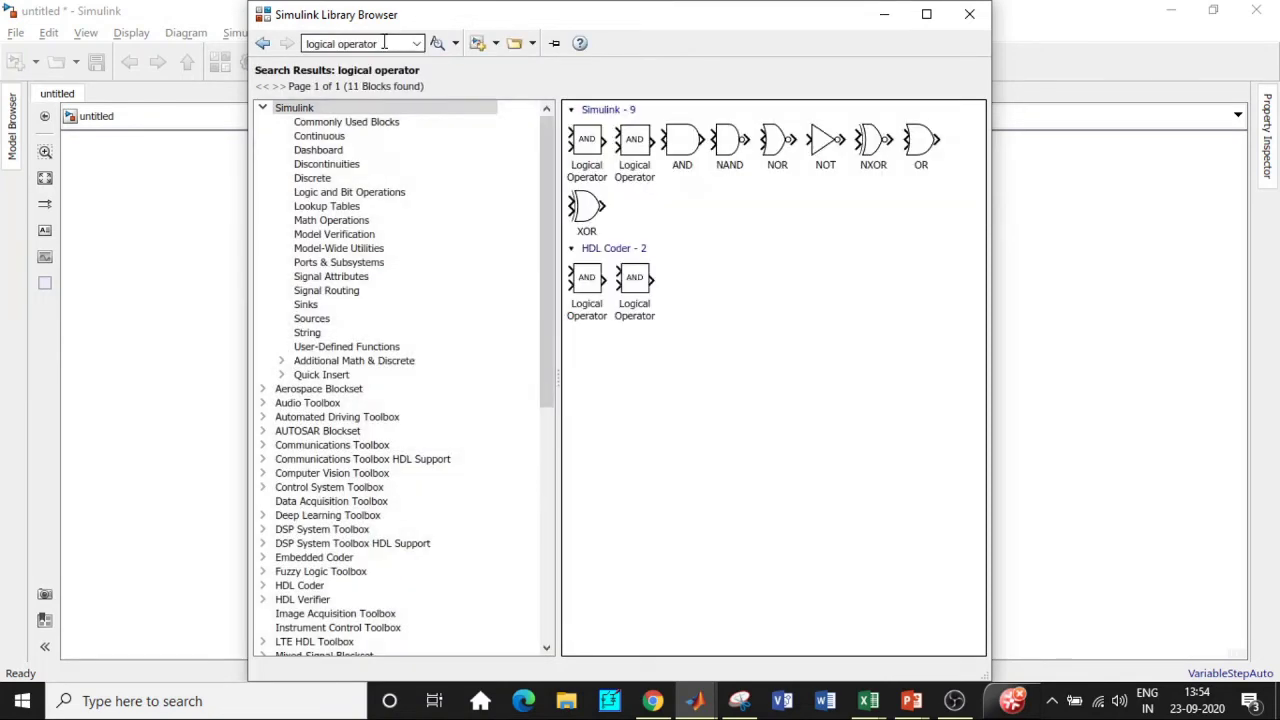
click(597, 289)
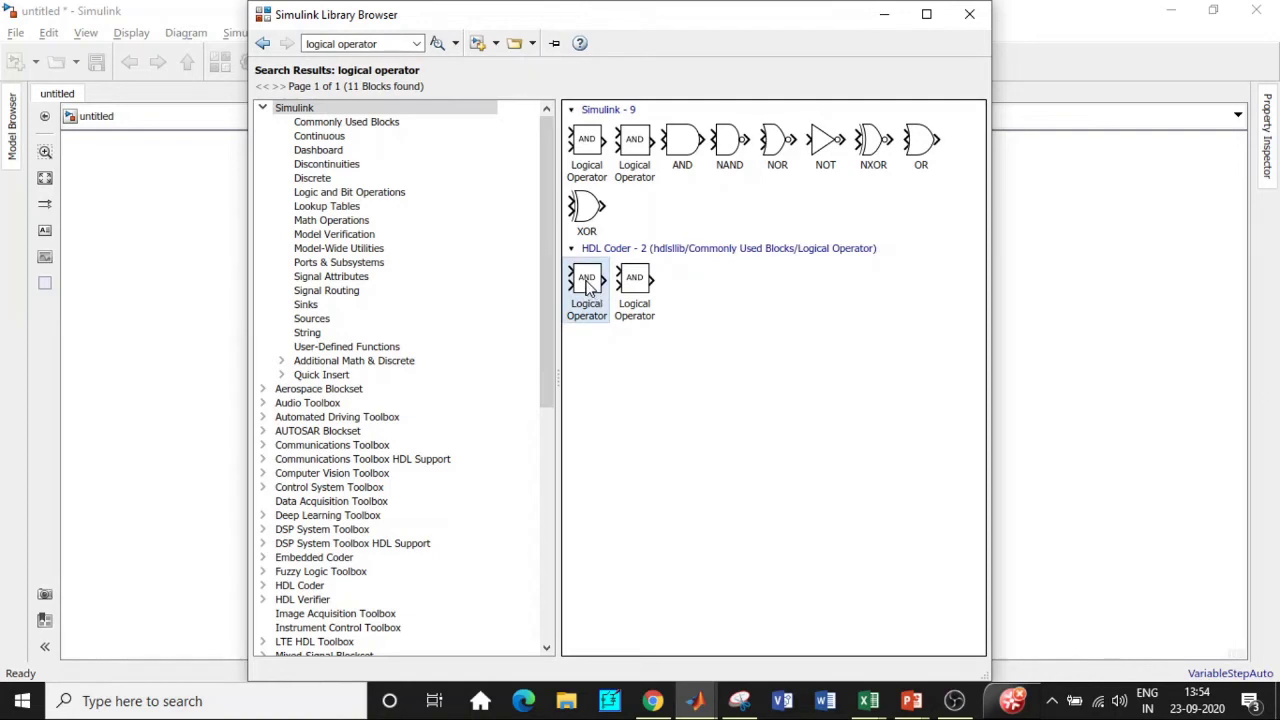
right_click(588, 285)
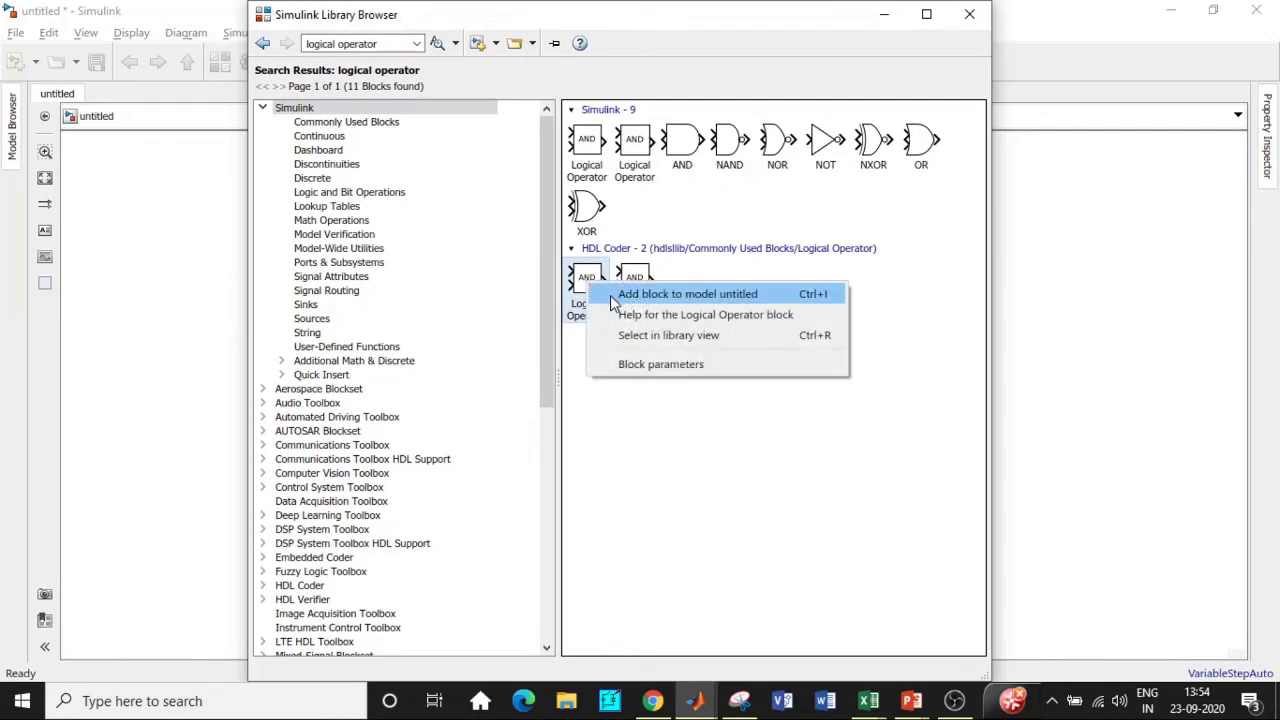
click(657, 291)
Search the block library for scope, add the Scope block to the model and return to the model canvas.
click(380, 43)
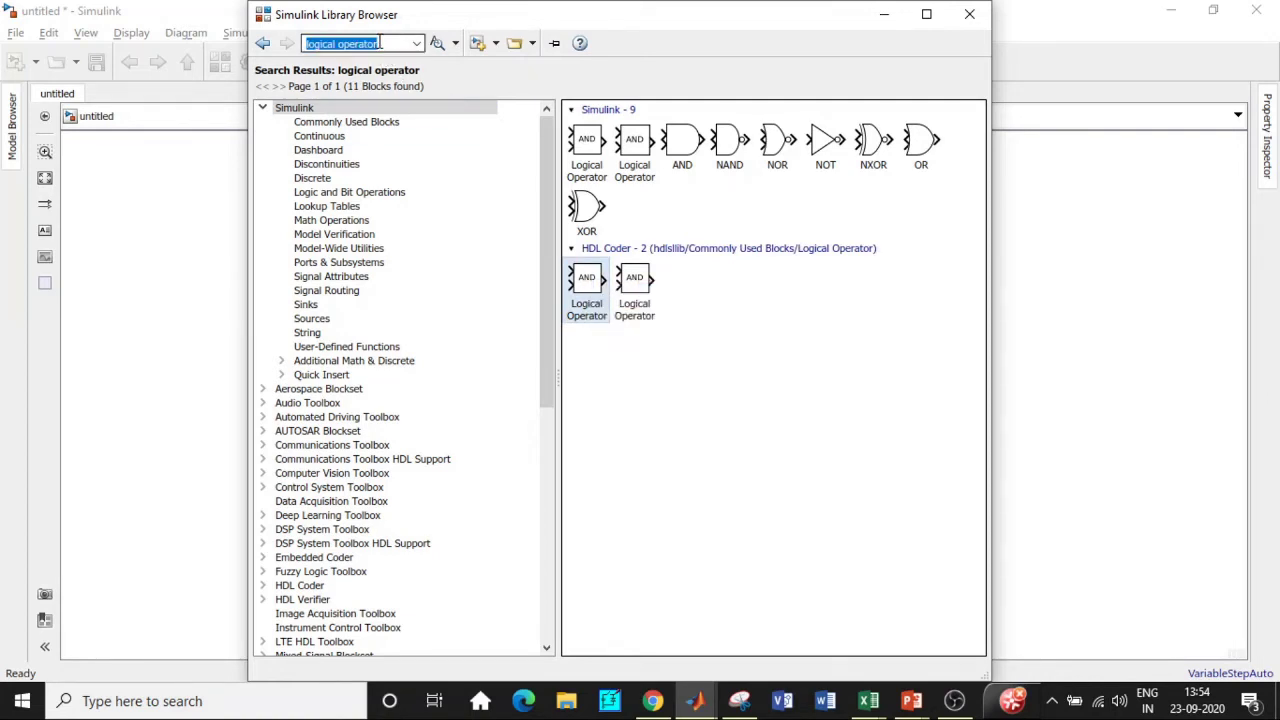
key(BackSpace)
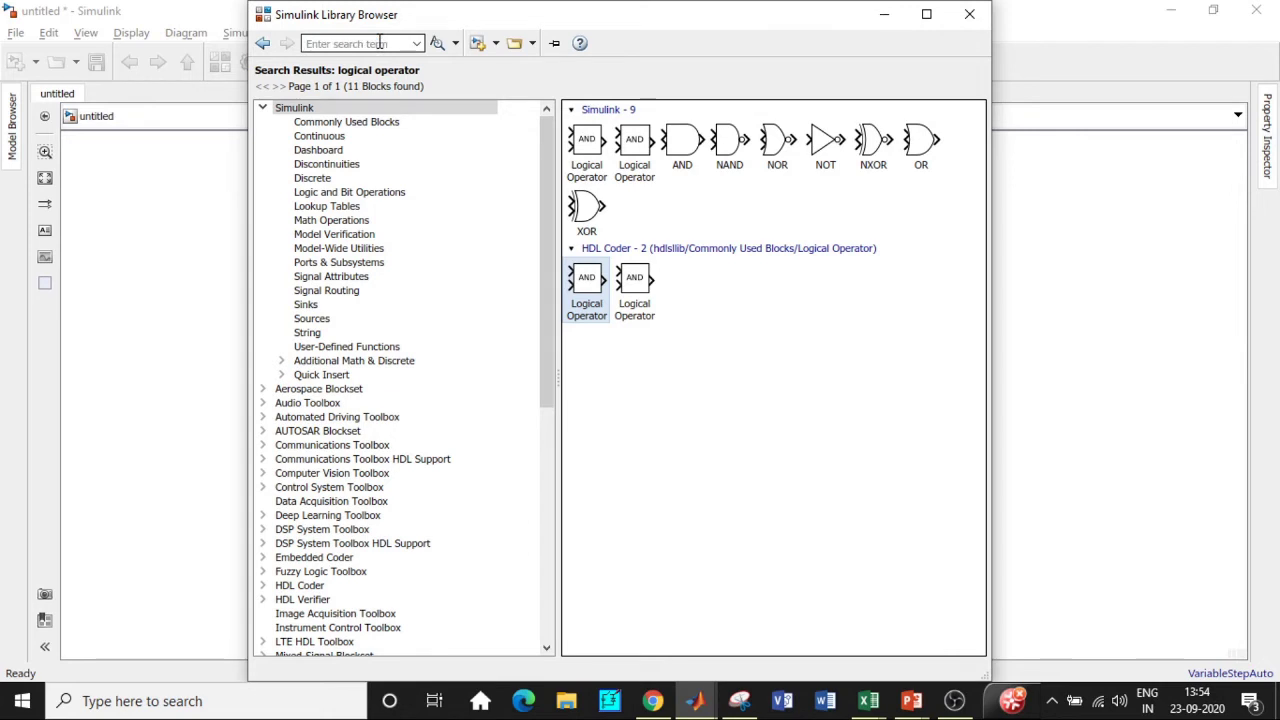
text(scope)
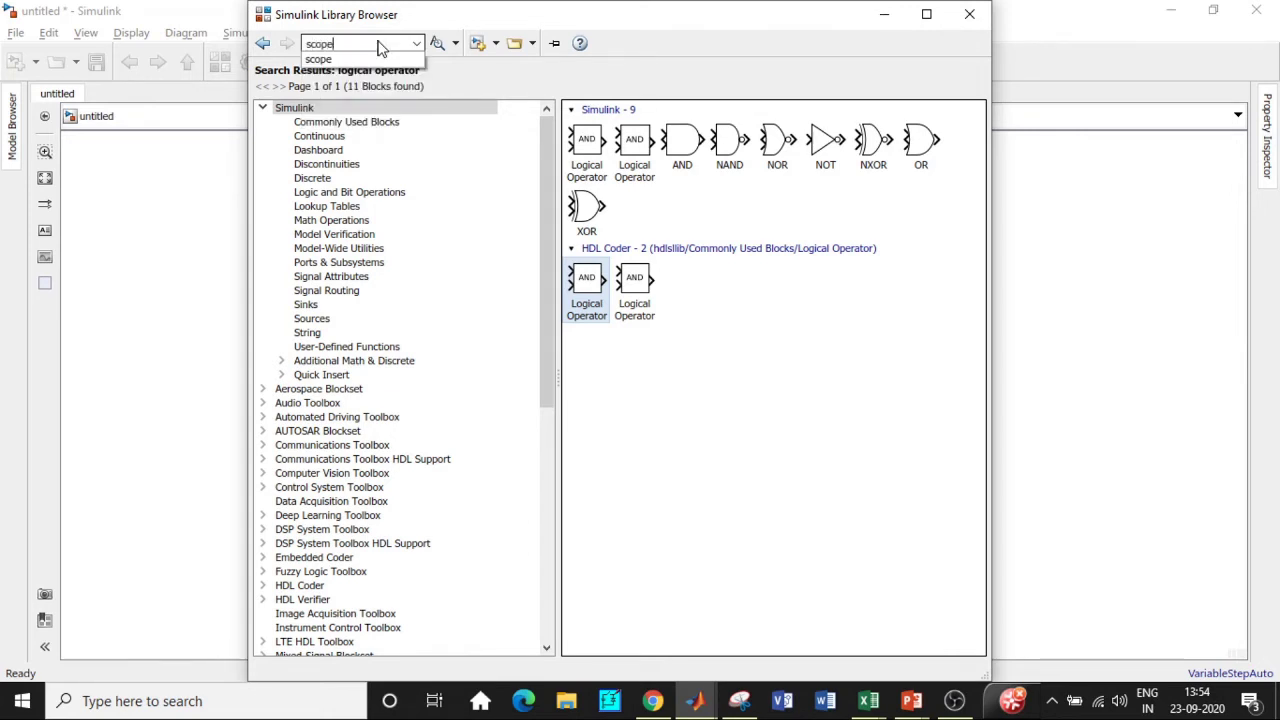
click(354, 60)
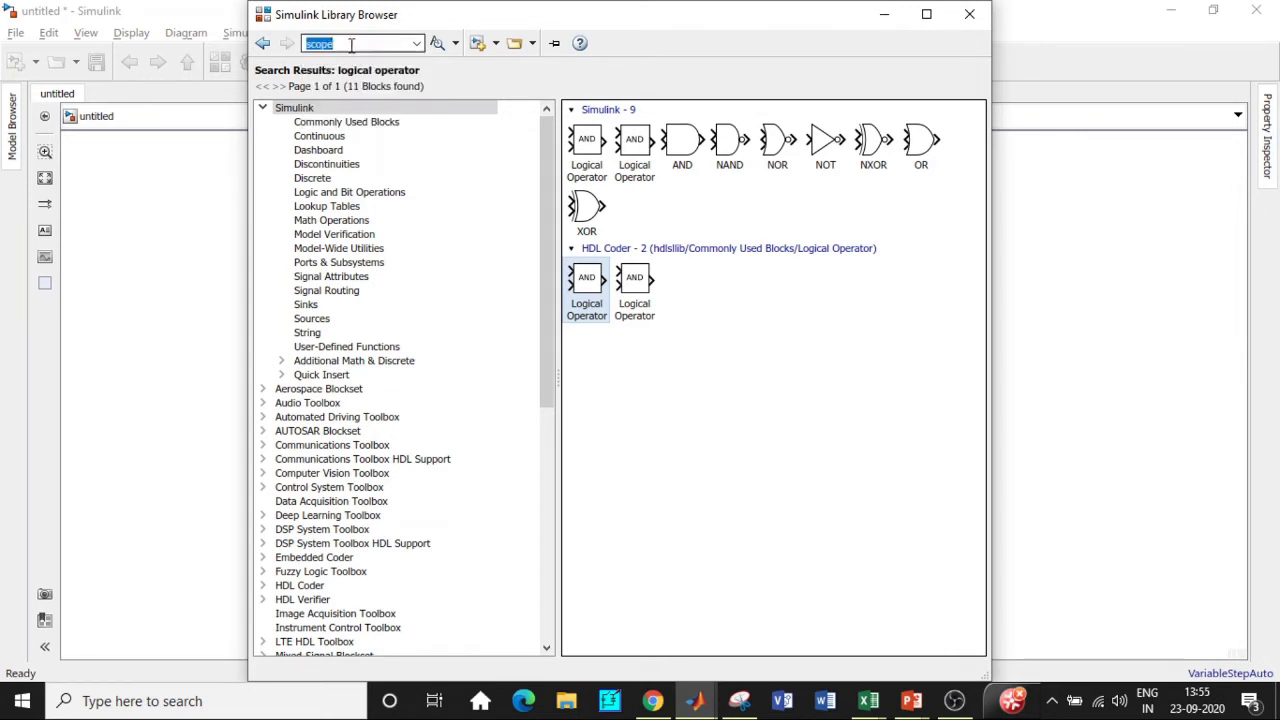
click(637, 148)
right_click(630, 154)
click(648, 164)
click(884, 14)
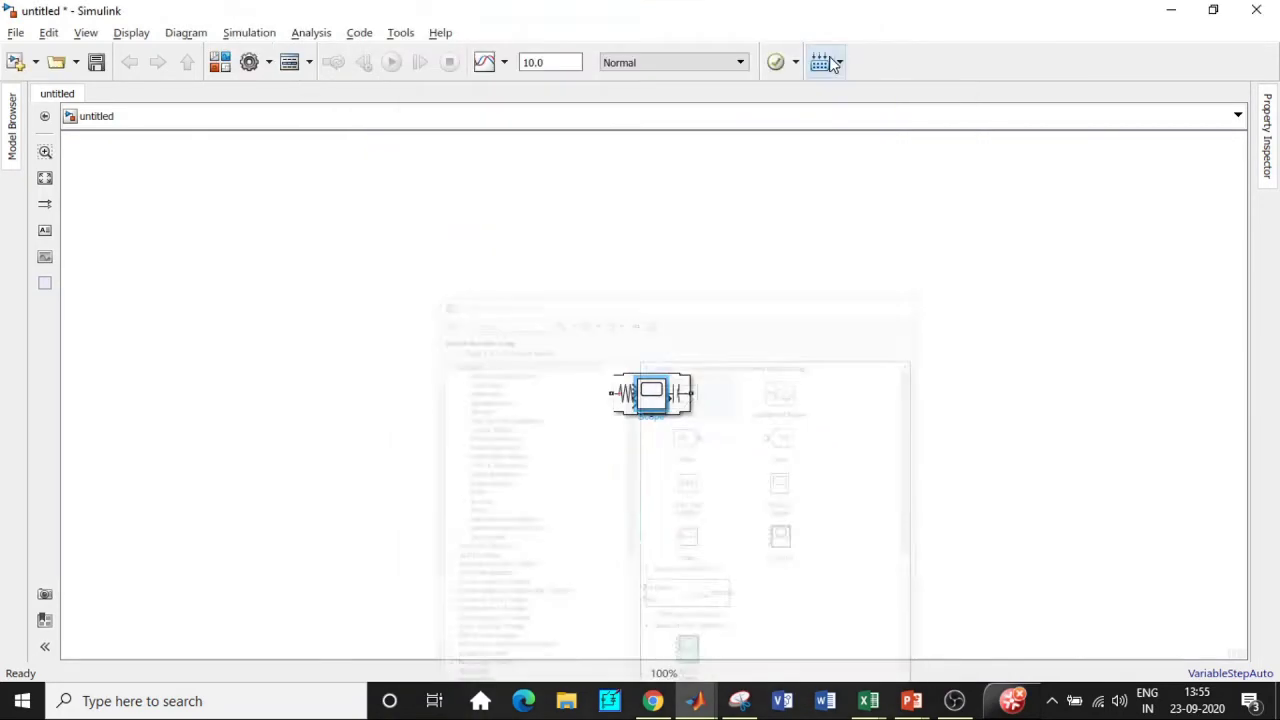
Spread the stacked Scope, AND, Series RLC Branch, DC source, Mosfet, Pulse Generator and powergui blocks apart across the canvas.
drag(660, 385, 1000, 230)
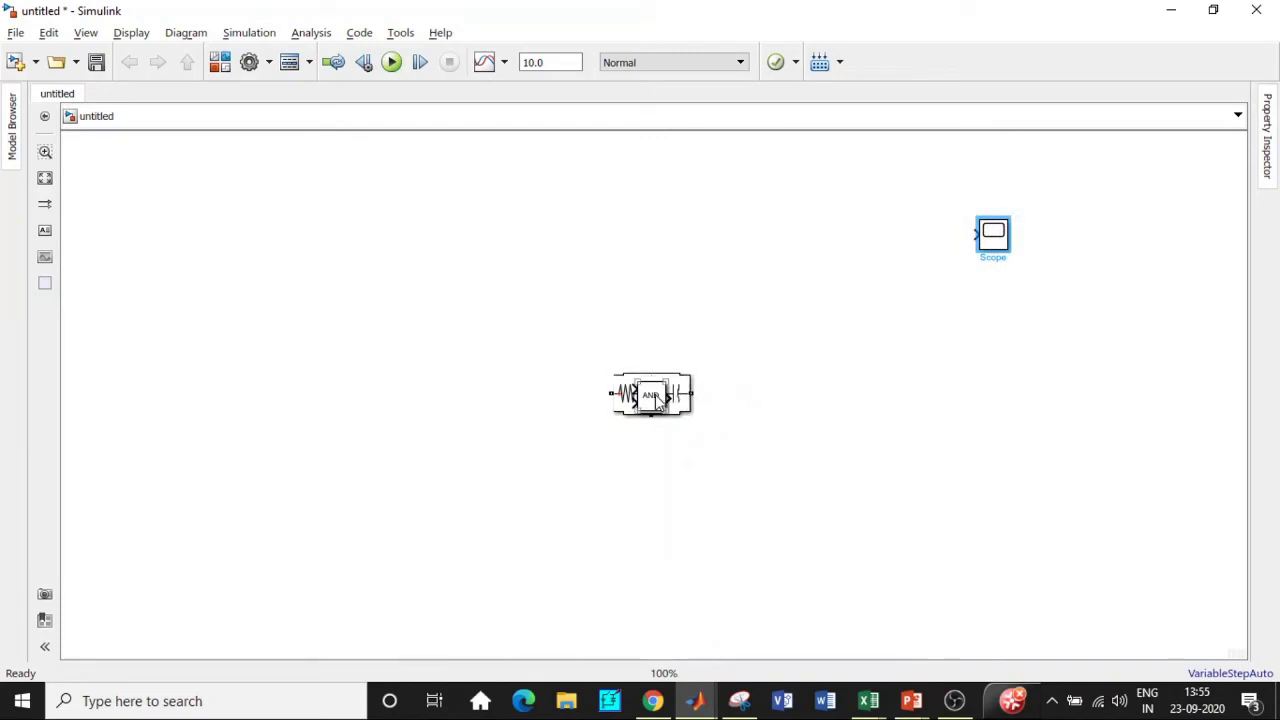
drag(656, 396, 689, 256)
drag(651, 396, 538, 353)
drag(700, 363, 708, 334)
drag(651, 396, 305, 392)
drag(452, 338, 466, 328)
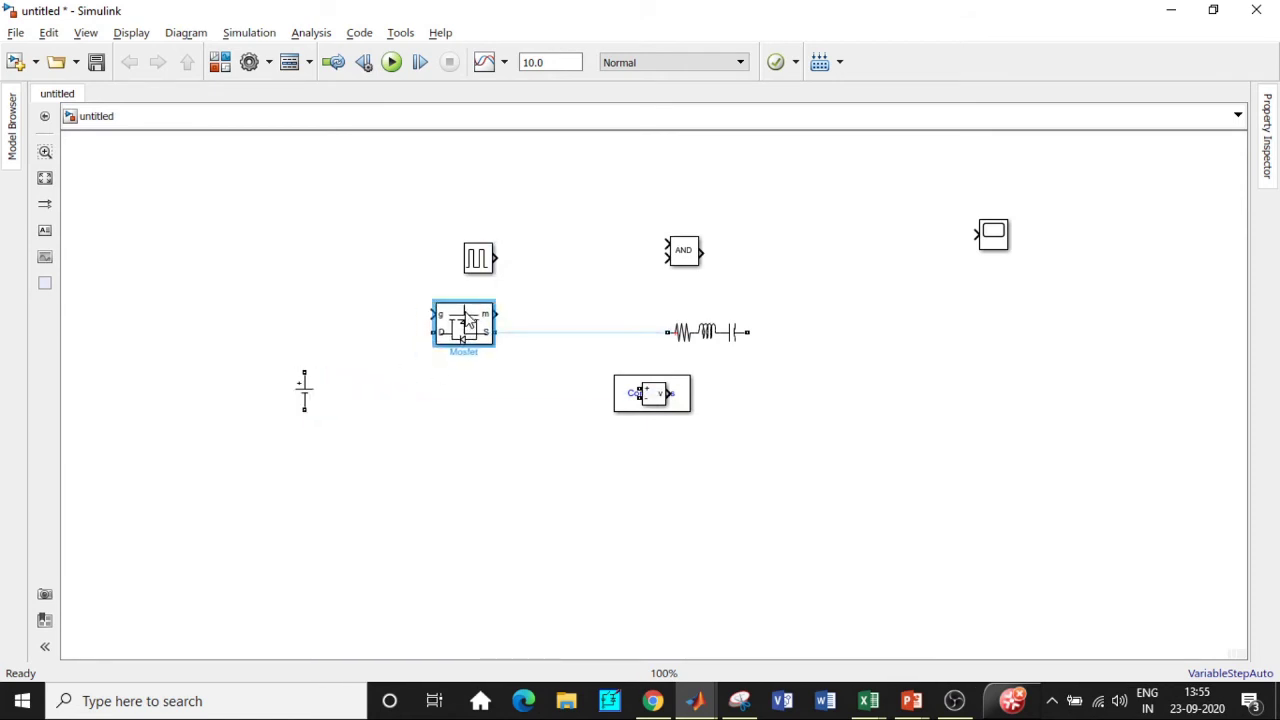
drag(485, 262, 418, 206)
drag(651, 392, 197, 173)
Rotate the Series RLC Branch to vertical and place it below the AND block, with Voltage Measurement beside it.
drag(723, 351, 779, 407)
key(ctrl+r)
drag(840, 371, 937, 371)
drag(771, 403, 836, 412)
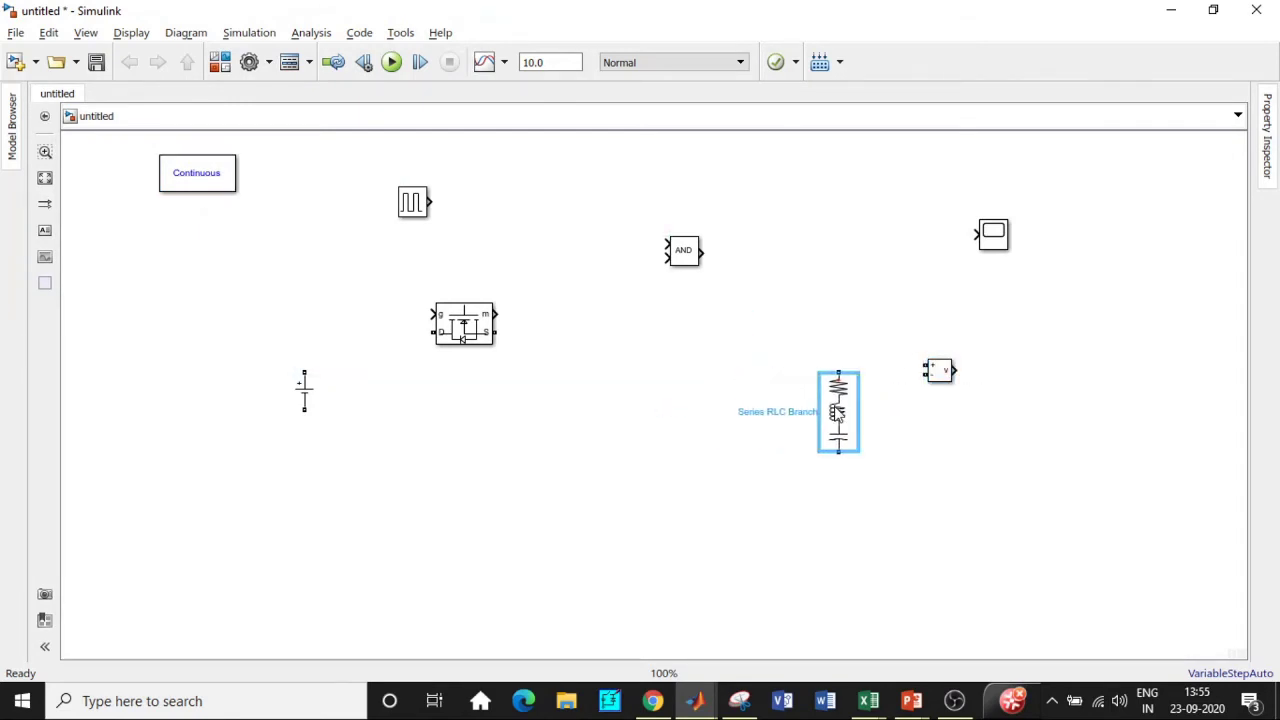
Set the Series RLC Branch to branch type R with a resistance of 100 ohms.
double_click(836, 412)
click(1100, 318)
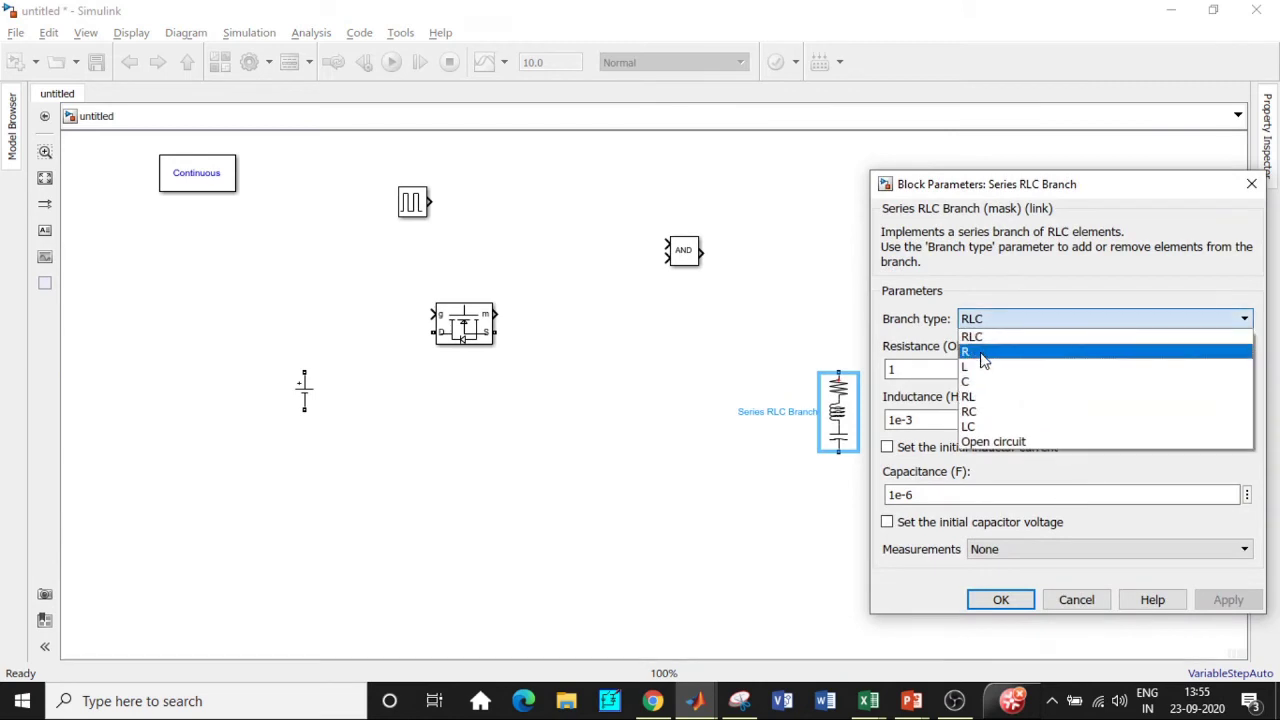
click(975, 346)
click(946, 369)
text(00)
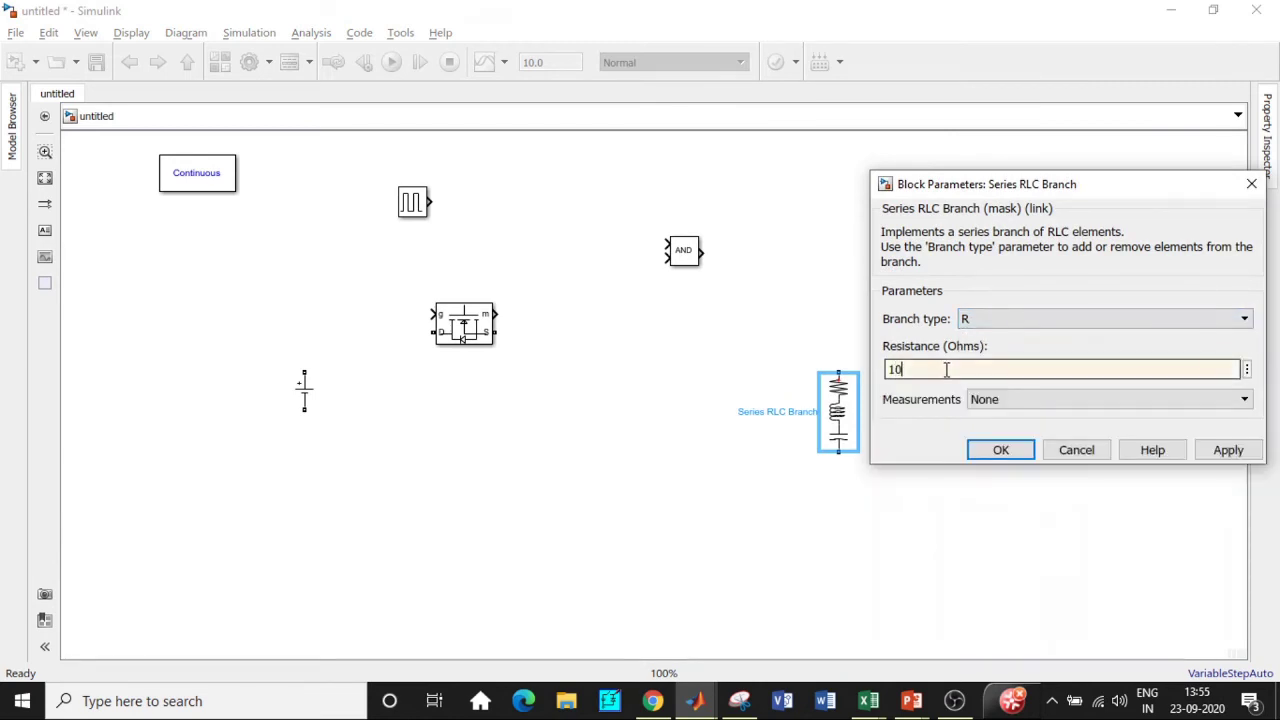
click(1000, 450)
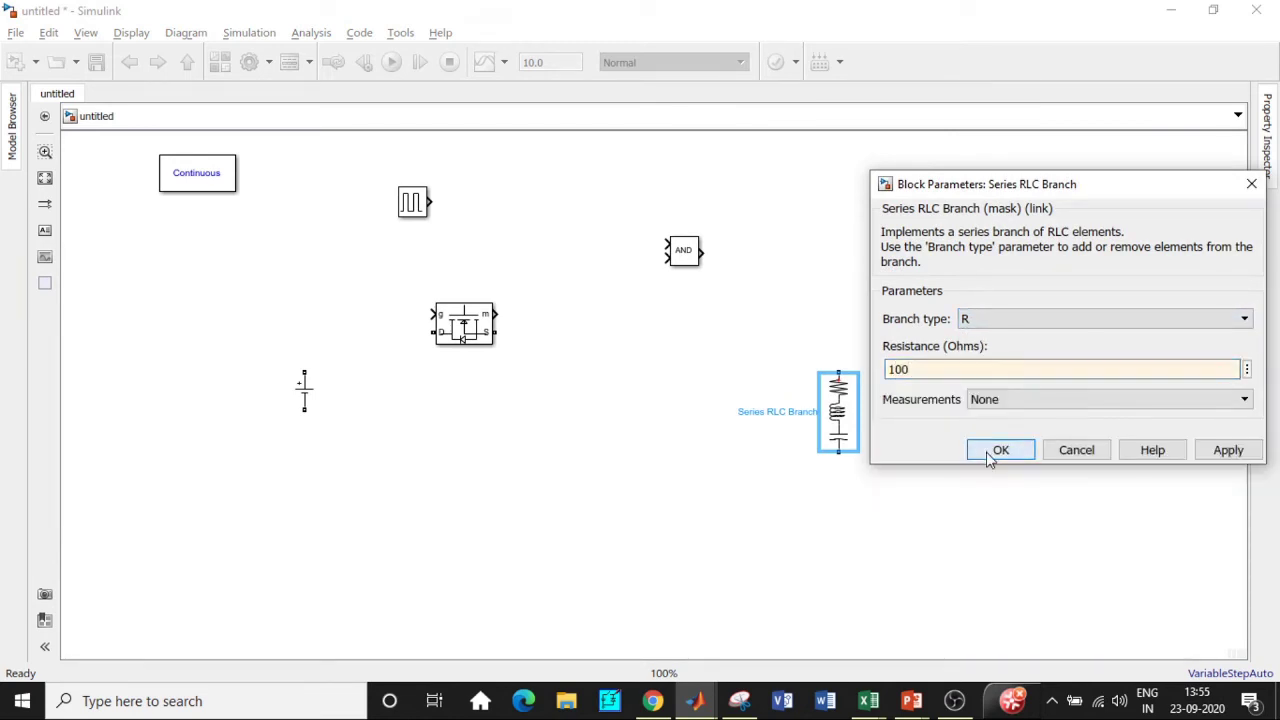
Rotate the Mosfet block 90 degrees clockwise so its drain and source terminals run vertically.
click(470, 333)
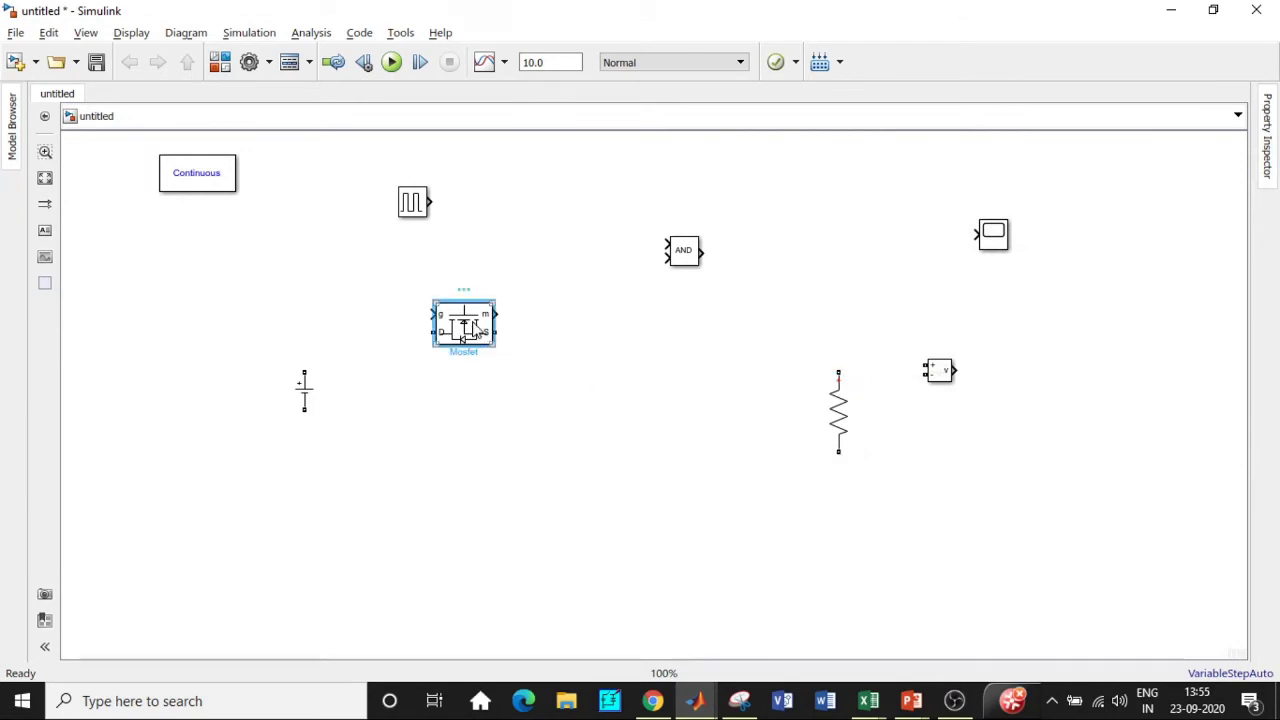
key(ctrl+r)
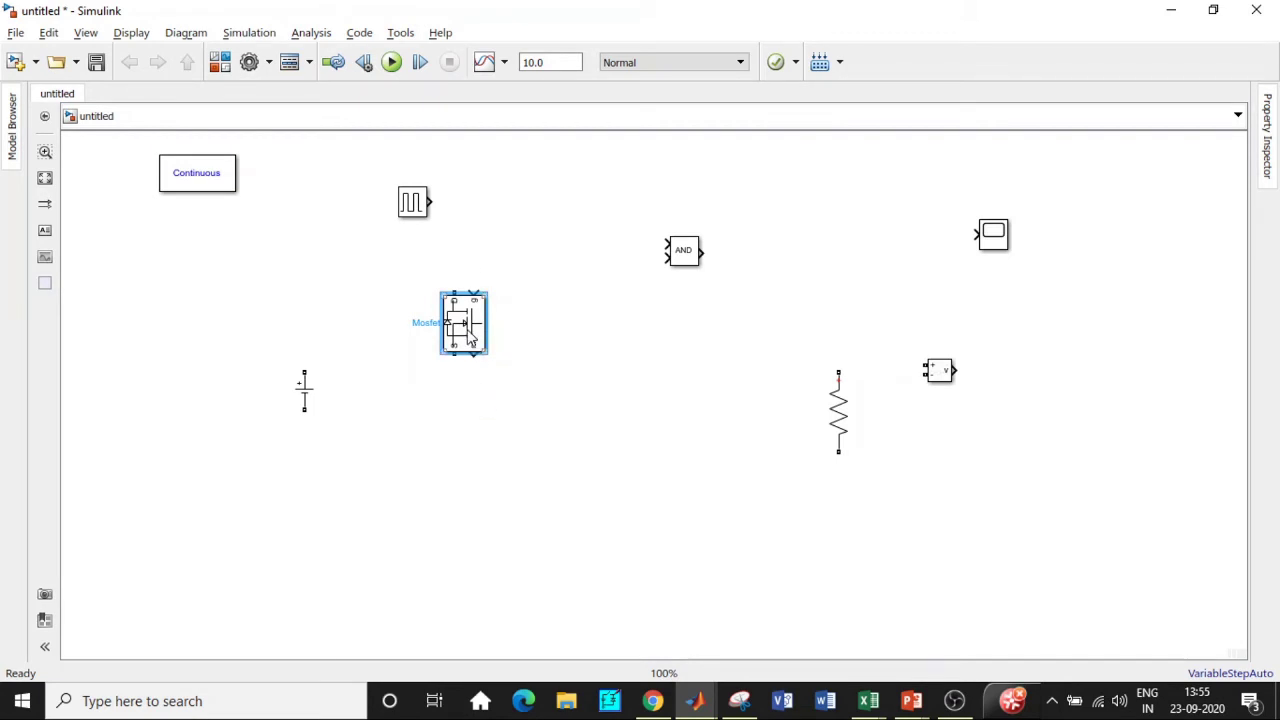
Turn off the measurement port in the Mosfet block's parameters.
double_click(470, 338)
scroll(891, 354, down, 3)
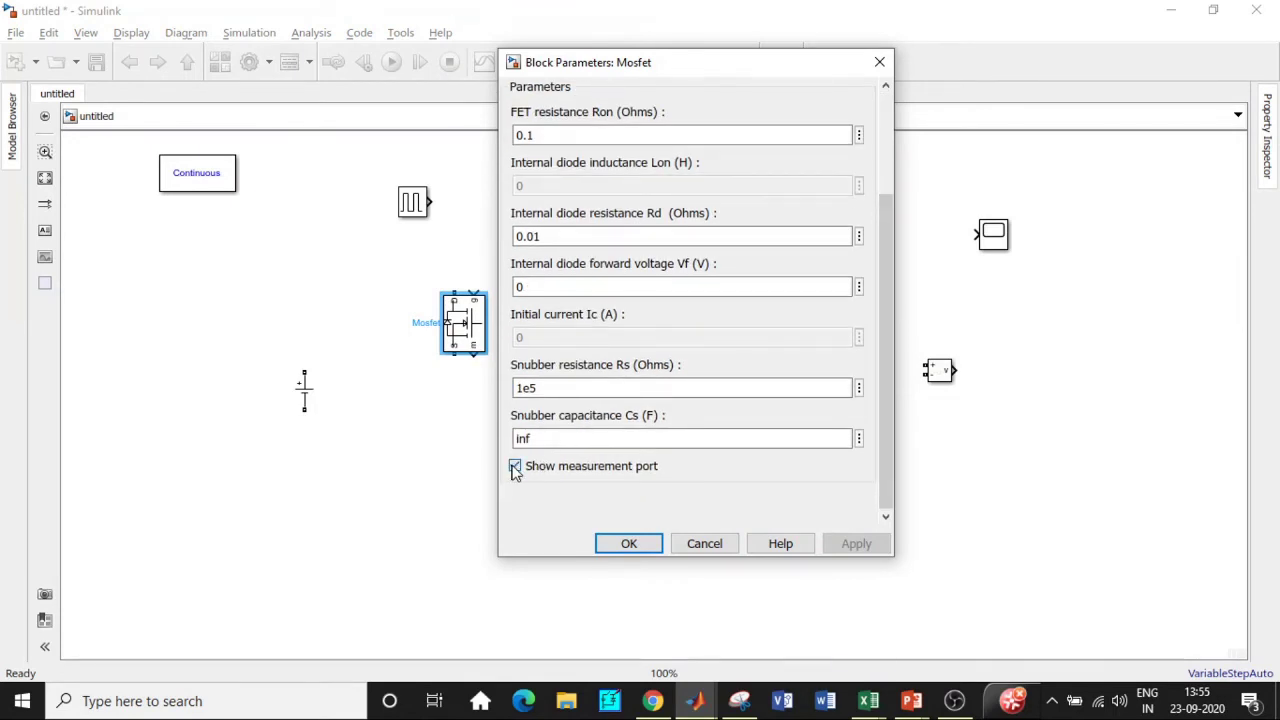
click(515, 467)
click(627, 543)
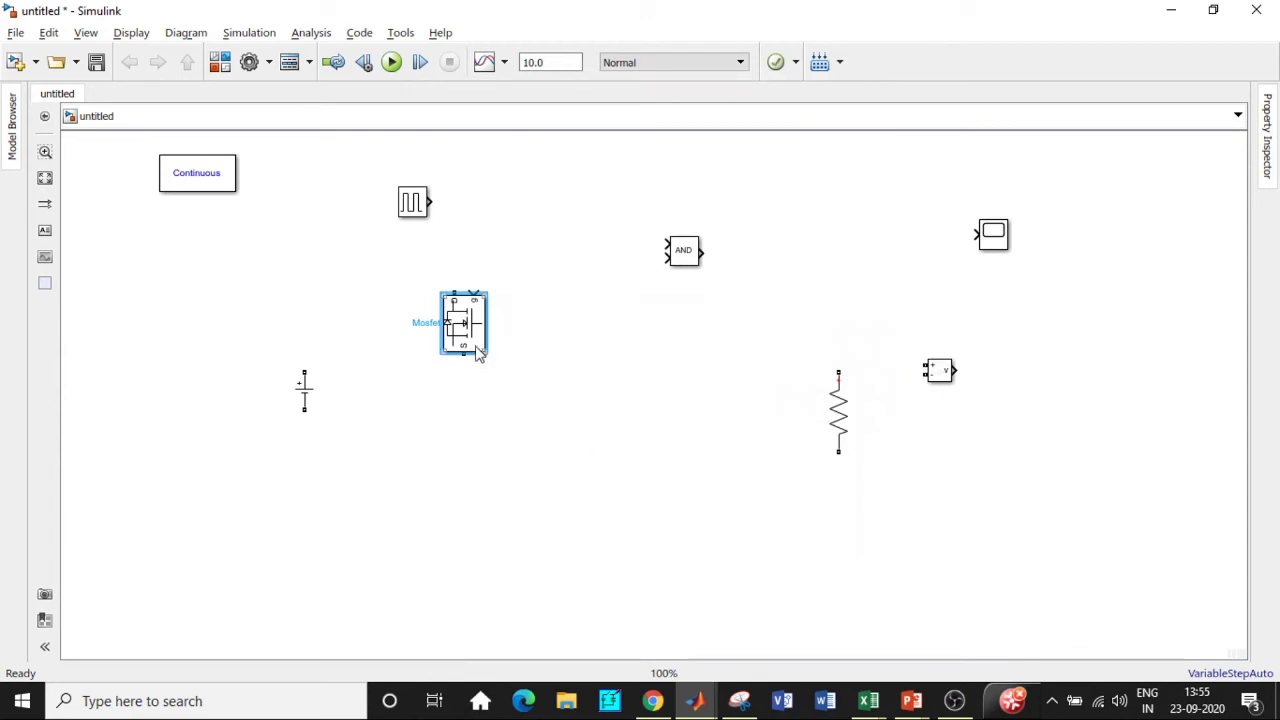
Copy the Mosfet into a two-by-two grid, and duplicate that group of four directly below it.
drag(475, 335, 592, 335)
drag(460, 327, 588, 440)
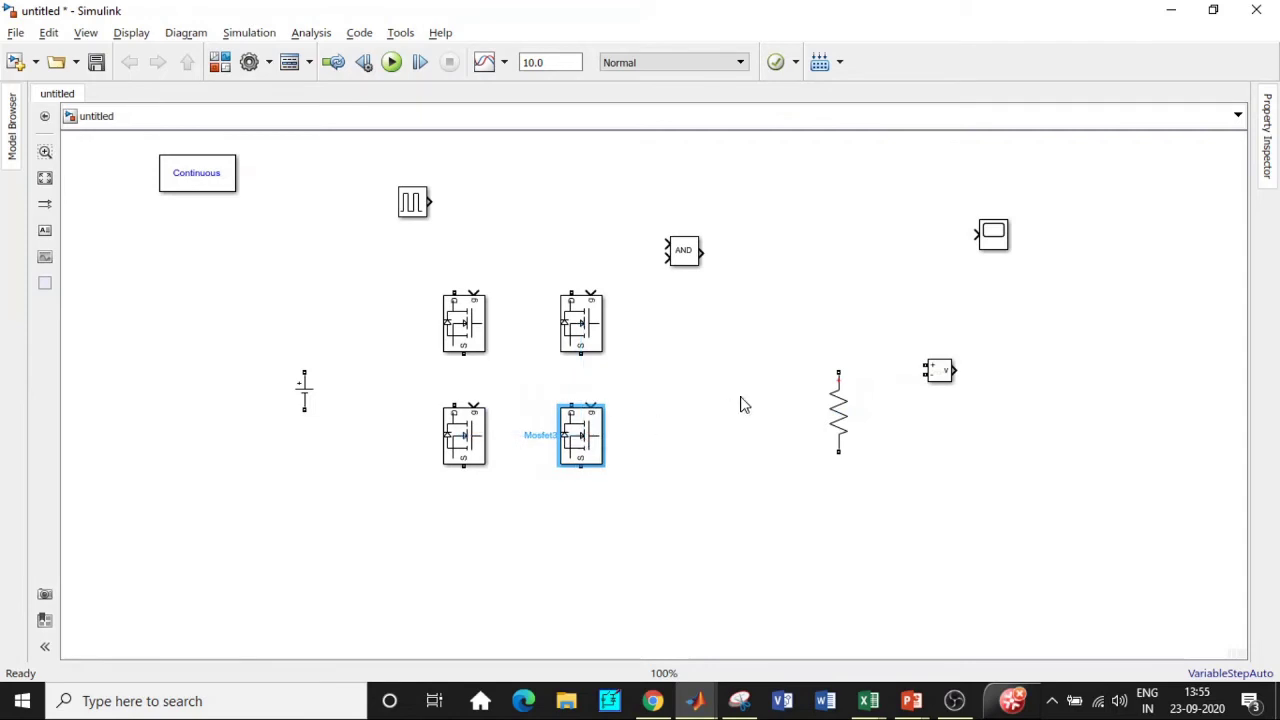
click(710, 537)
drag(706, 529, 414, 287)
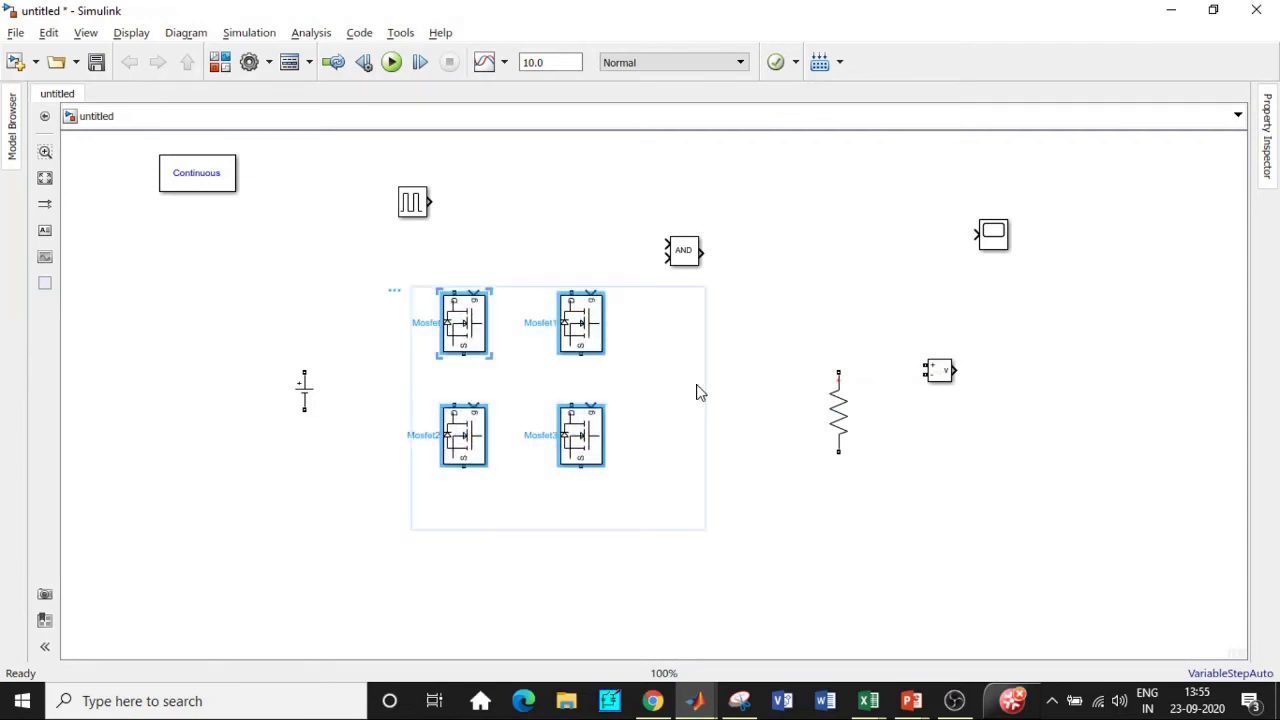
key(ctrl+v)
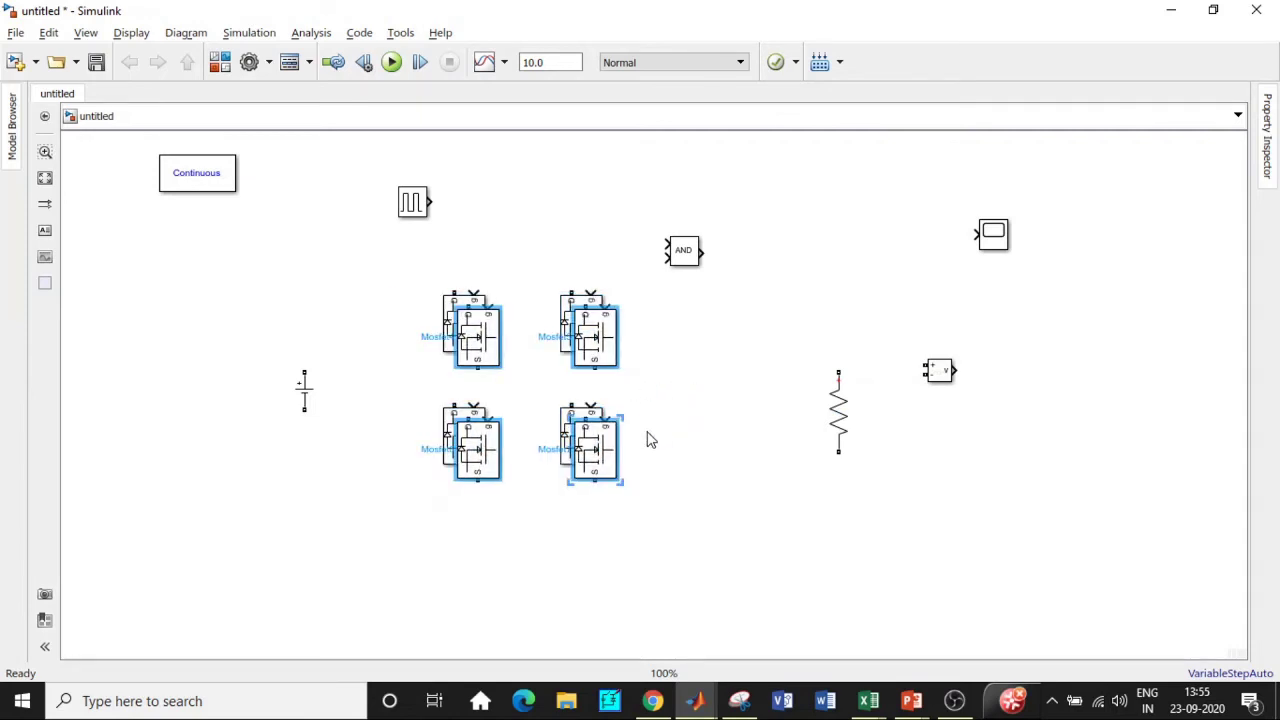
drag(603, 453, 578, 637)
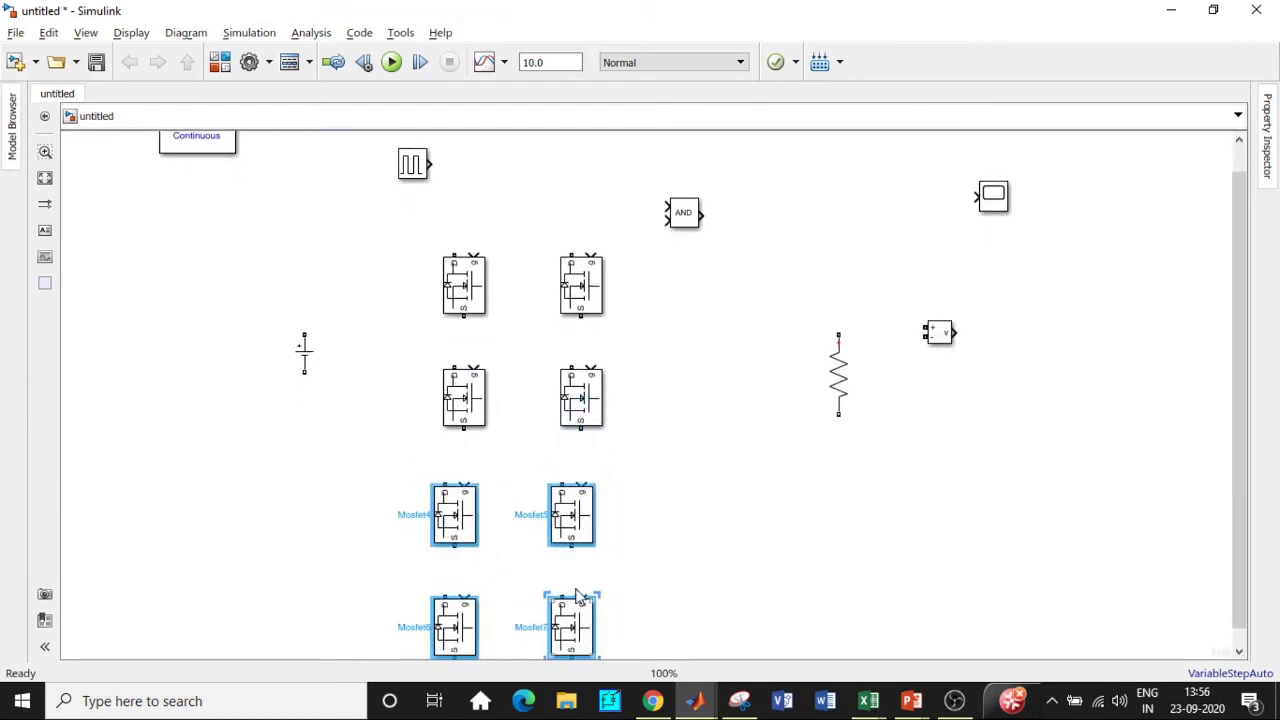
Copy the DC Voltage Source and place the copy beside the lower group of MOSFETs.
click(318, 352)
click(306, 354)
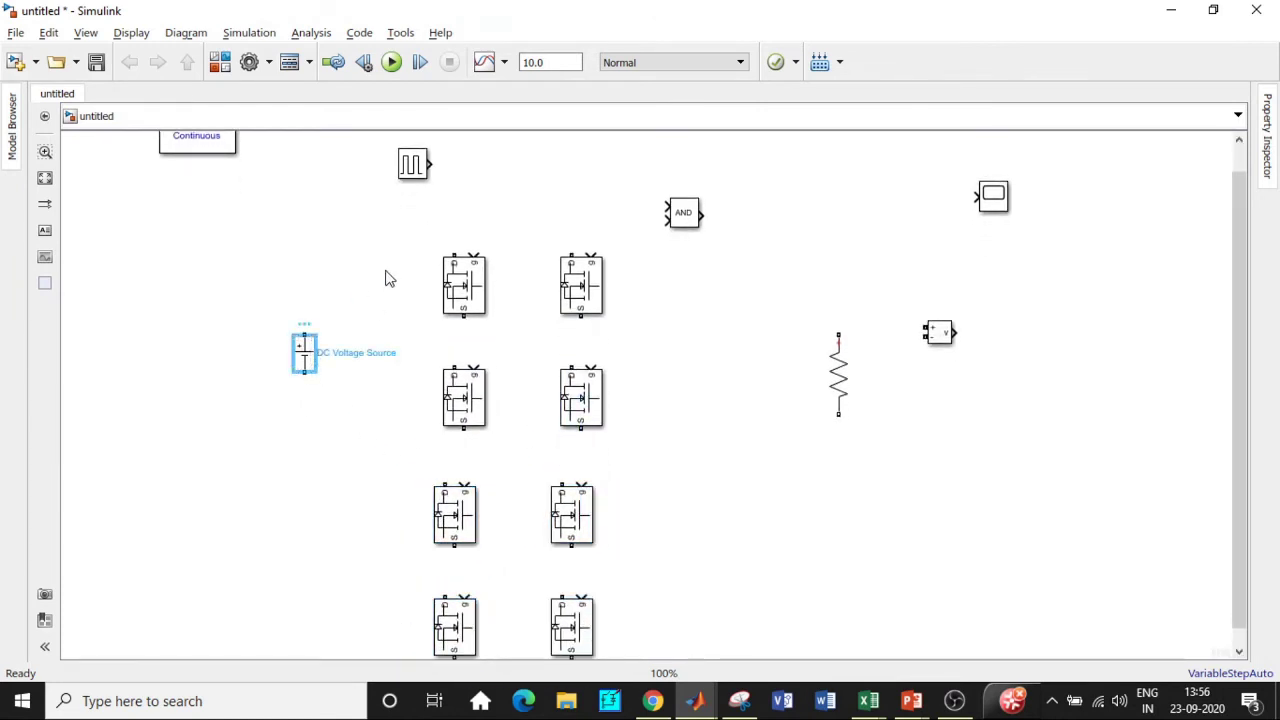
drag(309, 353, 318, 578)
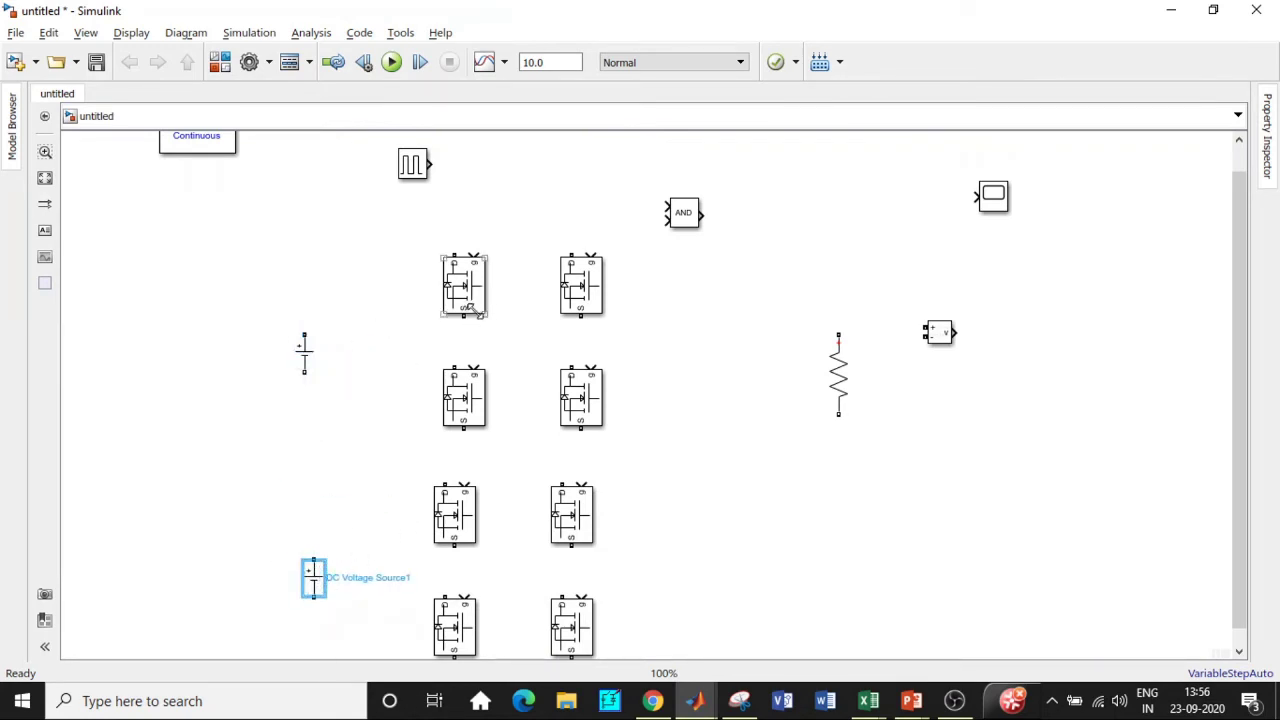
Wire the upper four MOSFETs as an H-bridge and connect the upper DC source across it.
drag(463, 316, 456, 370)
drag(581, 317, 574, 369)
drag(578, 430, 464, 430)
mouse_move(572, 255)
mouse_down()
mouse_move(506, 217)
mouse_move(455, 250)
mouse_up()
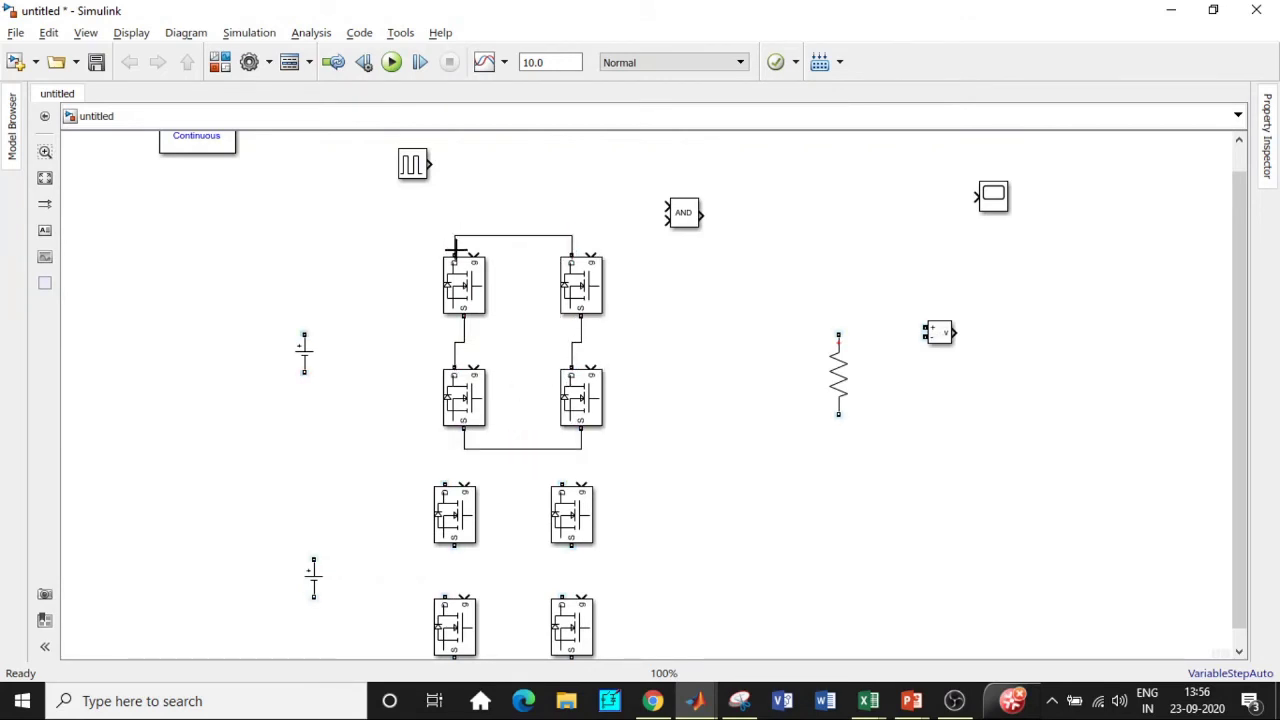
drag(302, 334, 451, 236)
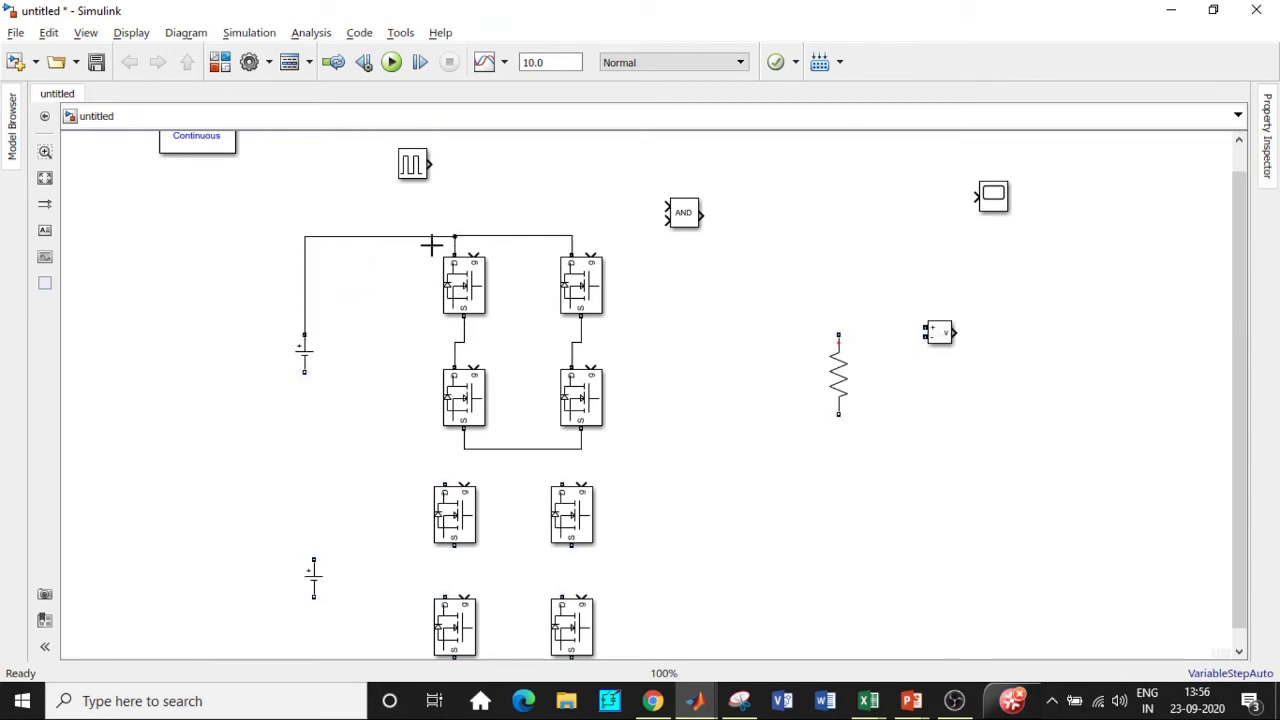
drag(317, 391, 461, 445)
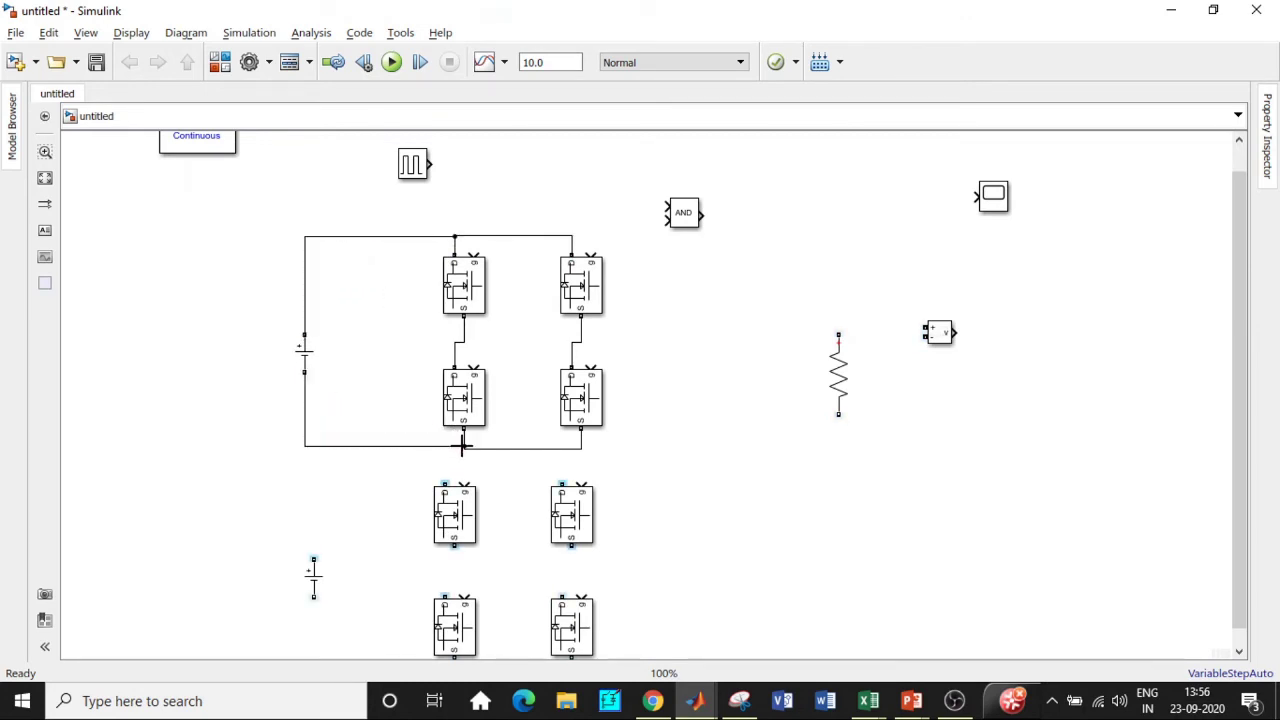
Wire the lower four MOSFETs as an H-bridge and connect the second DC source across it.
drag(1238, 434, 1238, 450)
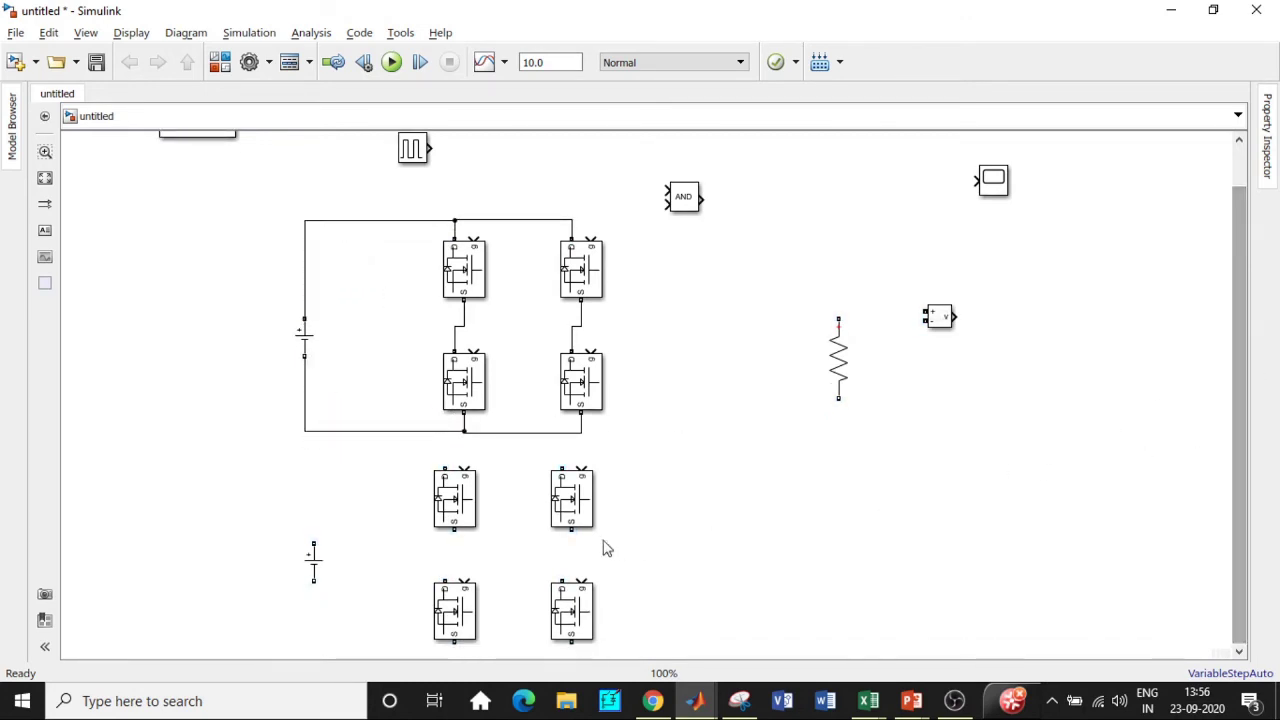
drag(445, 463, 563, 467)
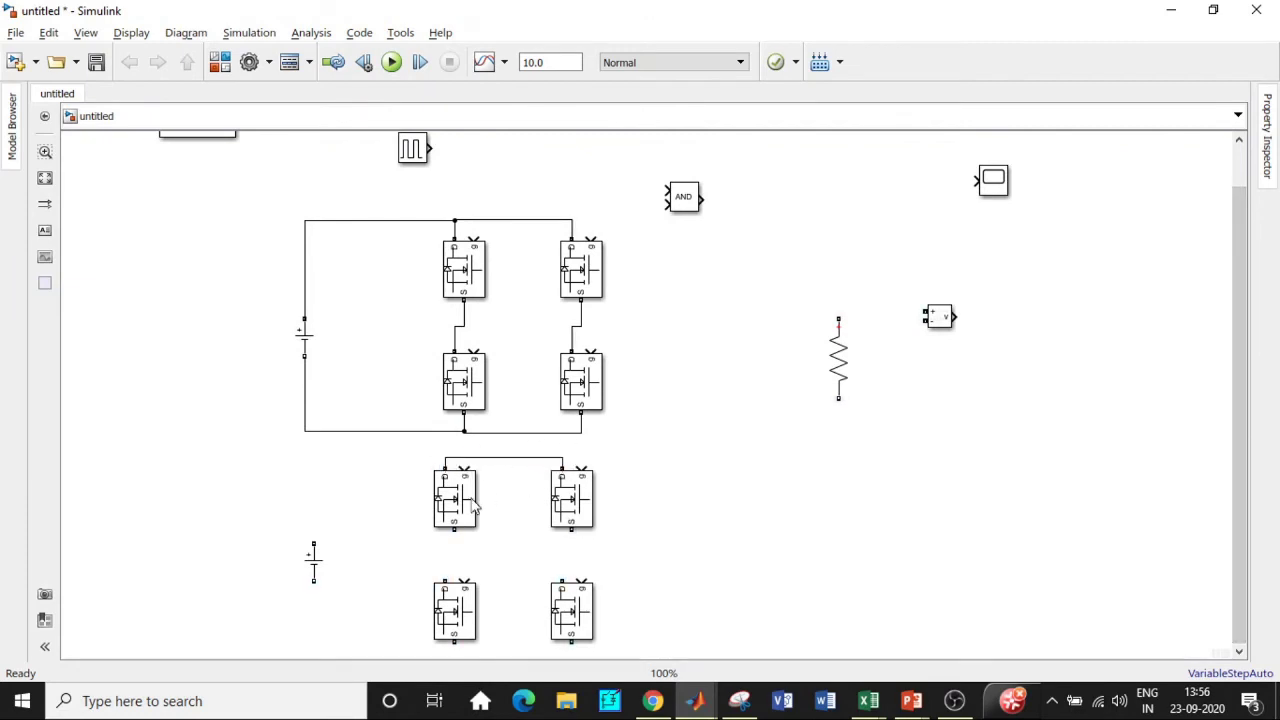
drag(455, 531, 443, 580)
drag(571, 530, 561, 581)
drag(576, 645, 455, 603)
drag(313, 503, 447, 416)
mouse_move(314, 540)
mouse_down()
mouse_move(349, 586)
mouse_move(451, 614)
mouse_up()
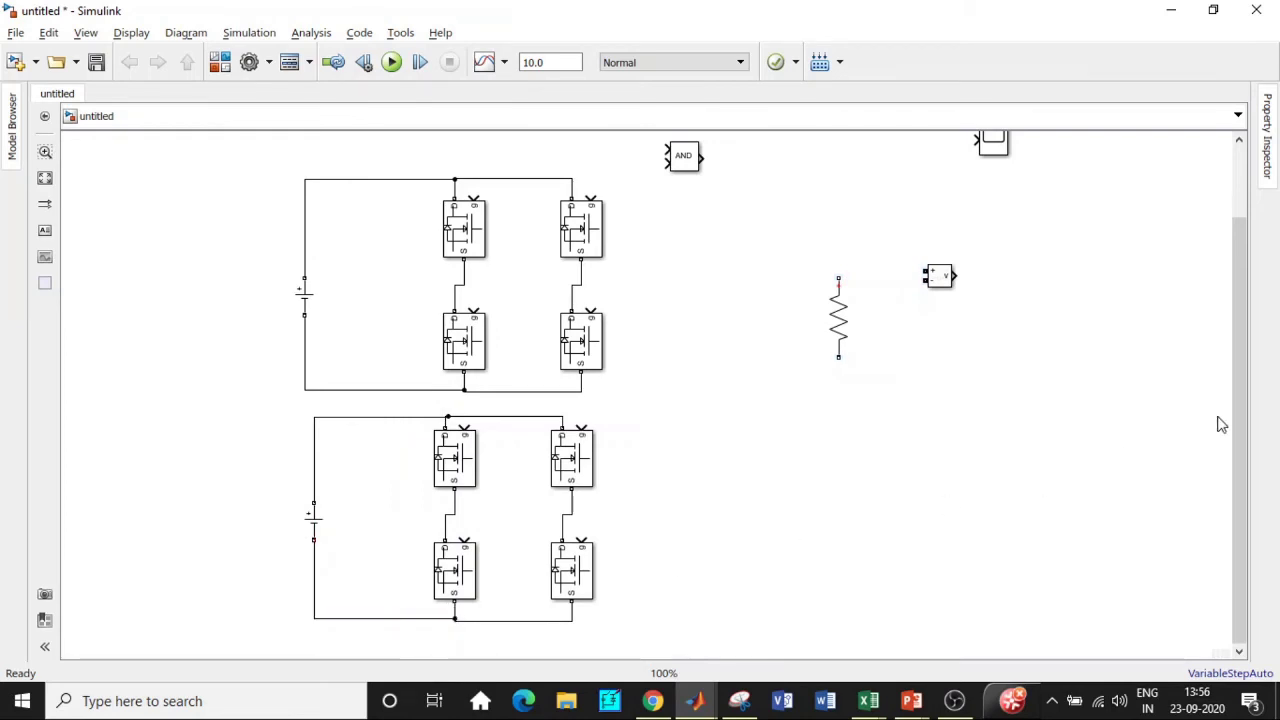
Connect the resistor from the upper bridge's first leg to the lower bridge's second leg, and join the two remaining leg midpoints.
scroll(1236, 425, up, 1)
mouse_move(838, 321)
mouse_down()
mouse_move(729, 309)
mouse_move(468, 316)
mouse_up()
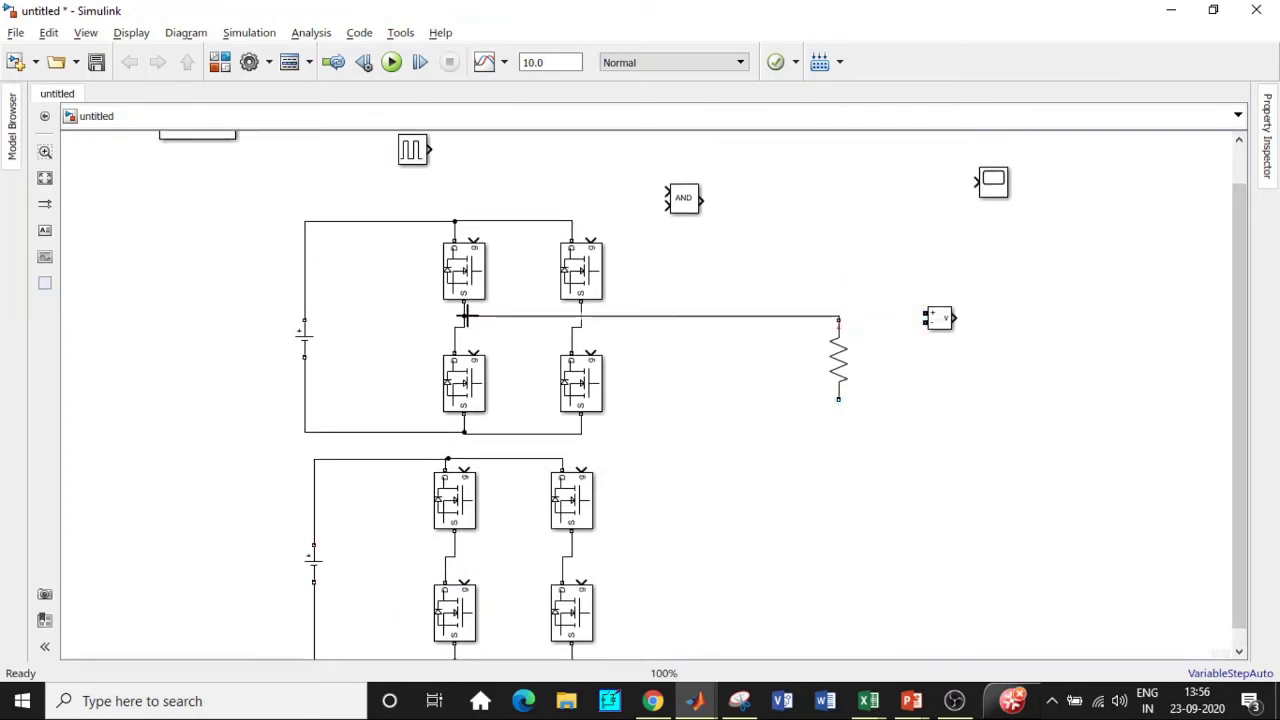
drag(840, 405, 572, 549)
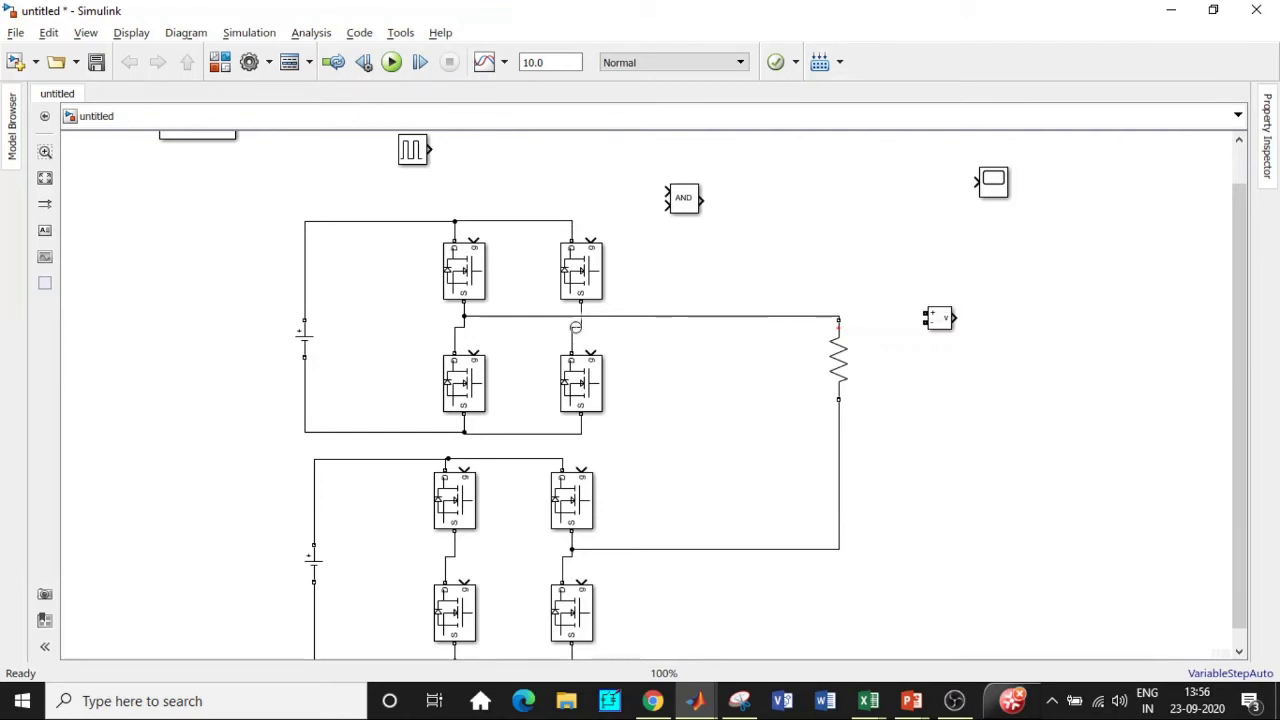
drag(575, 327, 458, 557)
click(1005, 512)
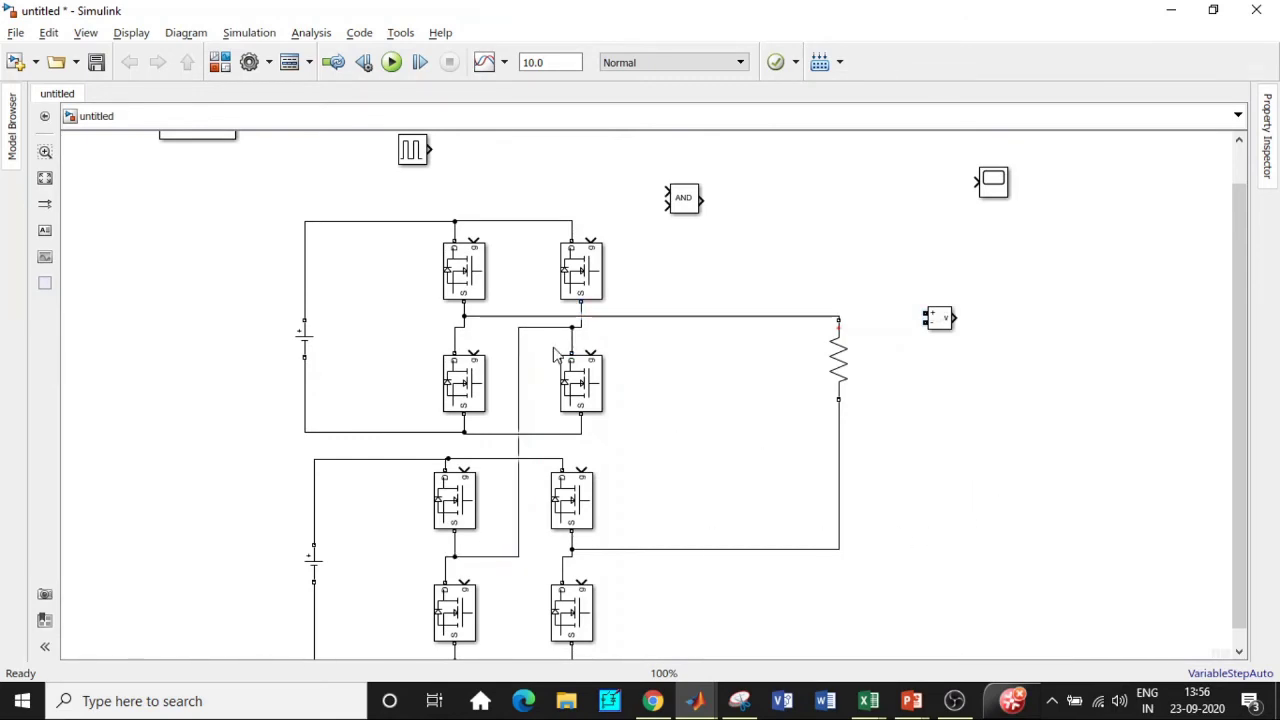
drag(1250, 390, 1248, 425)
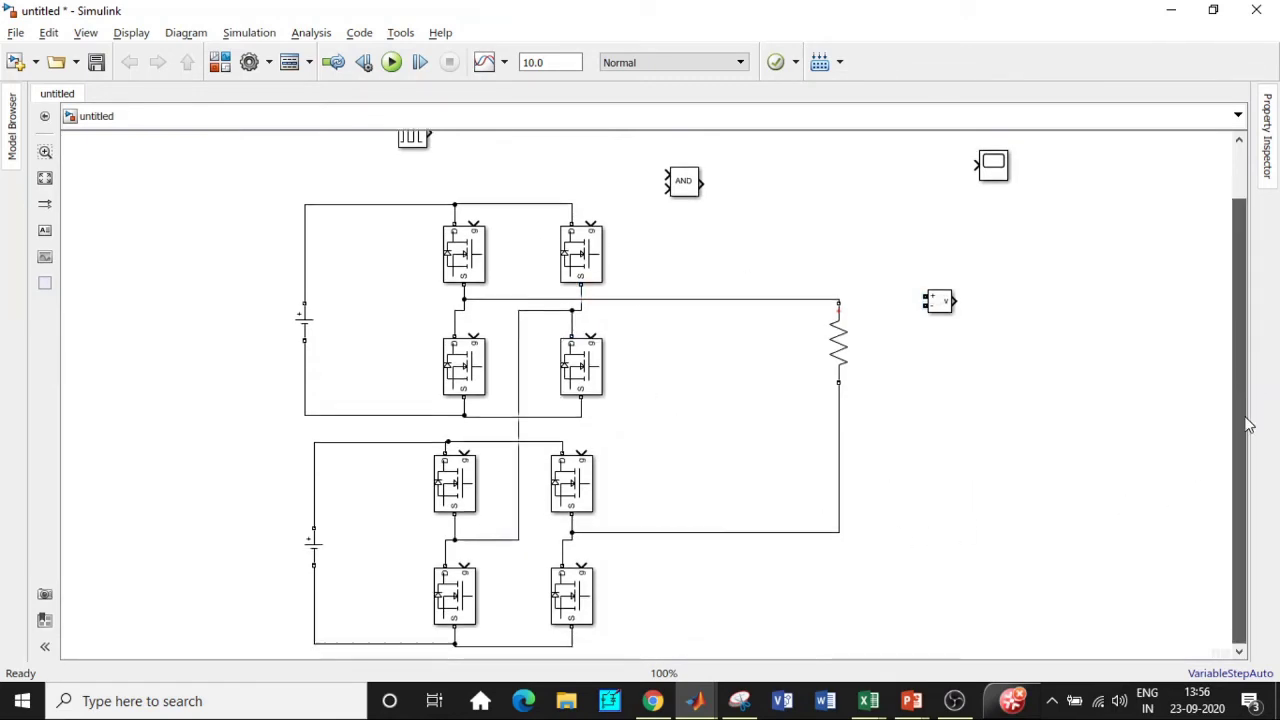
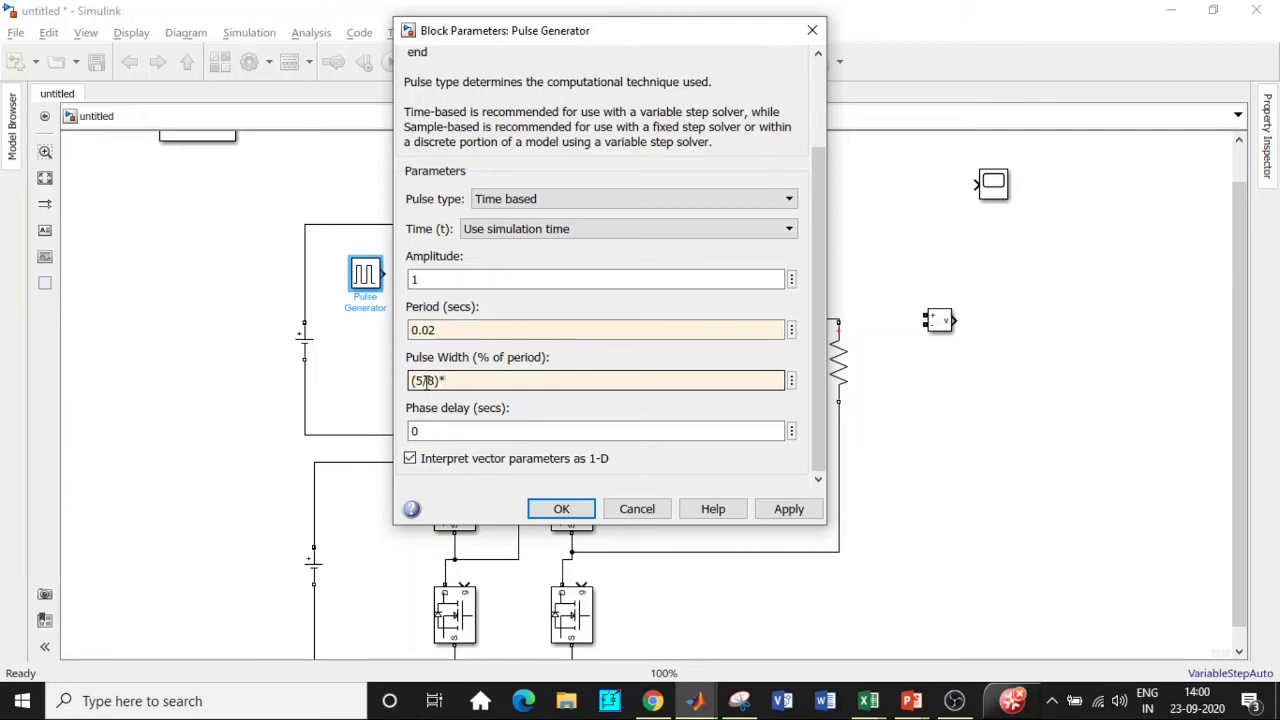
Set the Pulse Generator's pulse width to (5/8)*100 and its phase delay to (0.02/8)*0.
text(100)
click(448, 432)
double_click(448, 432)
key(BackSpace)
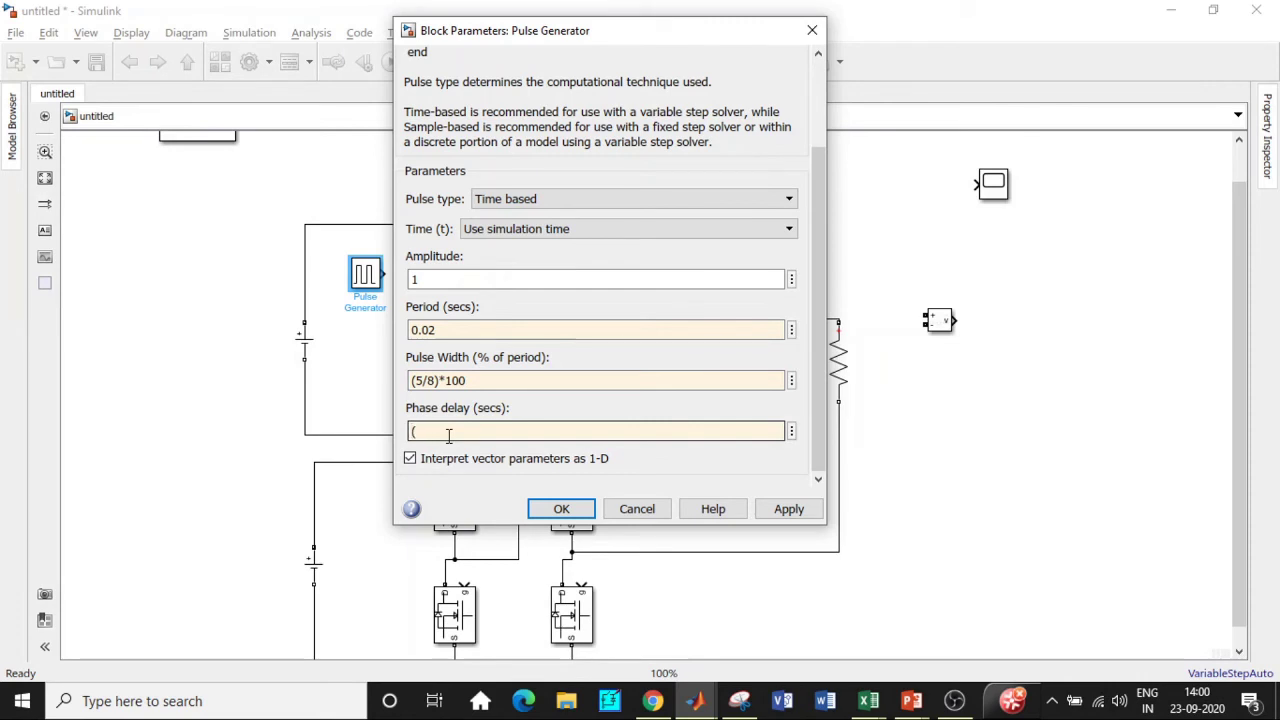
text((0.)
text(02/8)*0)
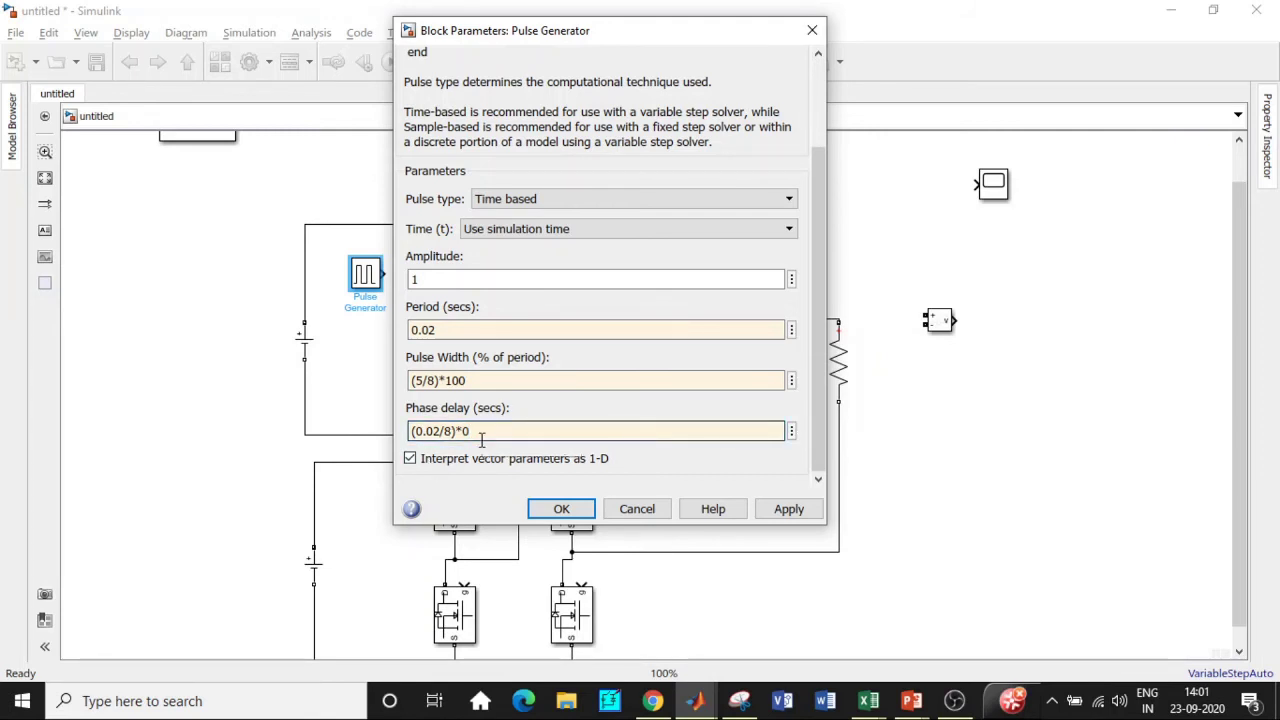
click(562, 509)
Connect the Pulse Generator to the gate of the upper bridge's first Mosfet, and place two copies of the generator beside the Logical Operator.
drag(385, 274, 467, 244)
key(ctrl+z)
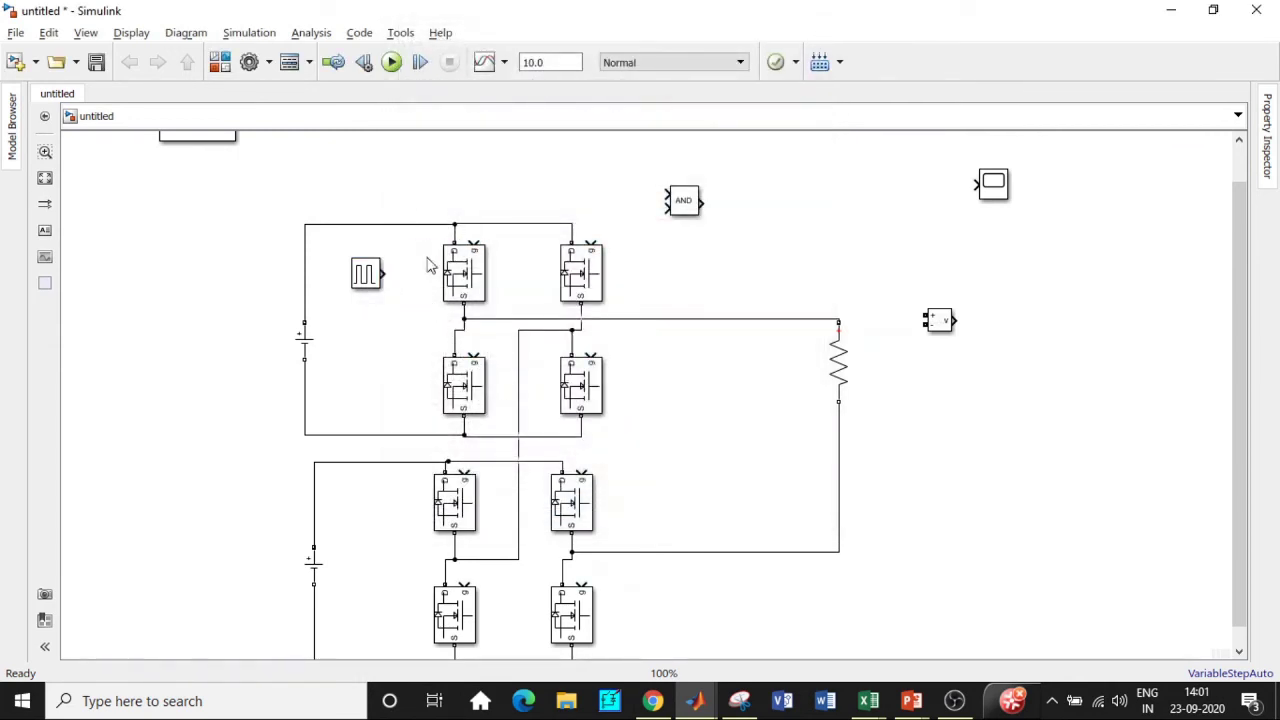
drag(385, 270, 470, 243)
click(379, 288)
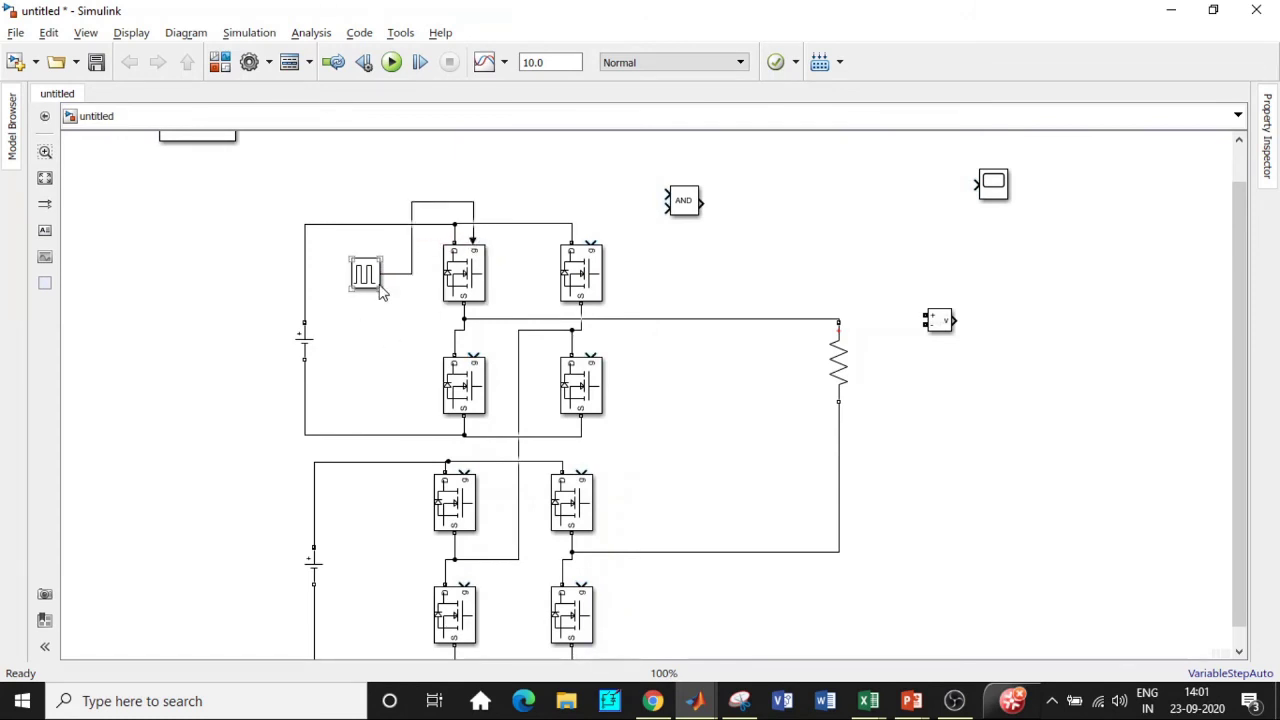
click(366, 288)
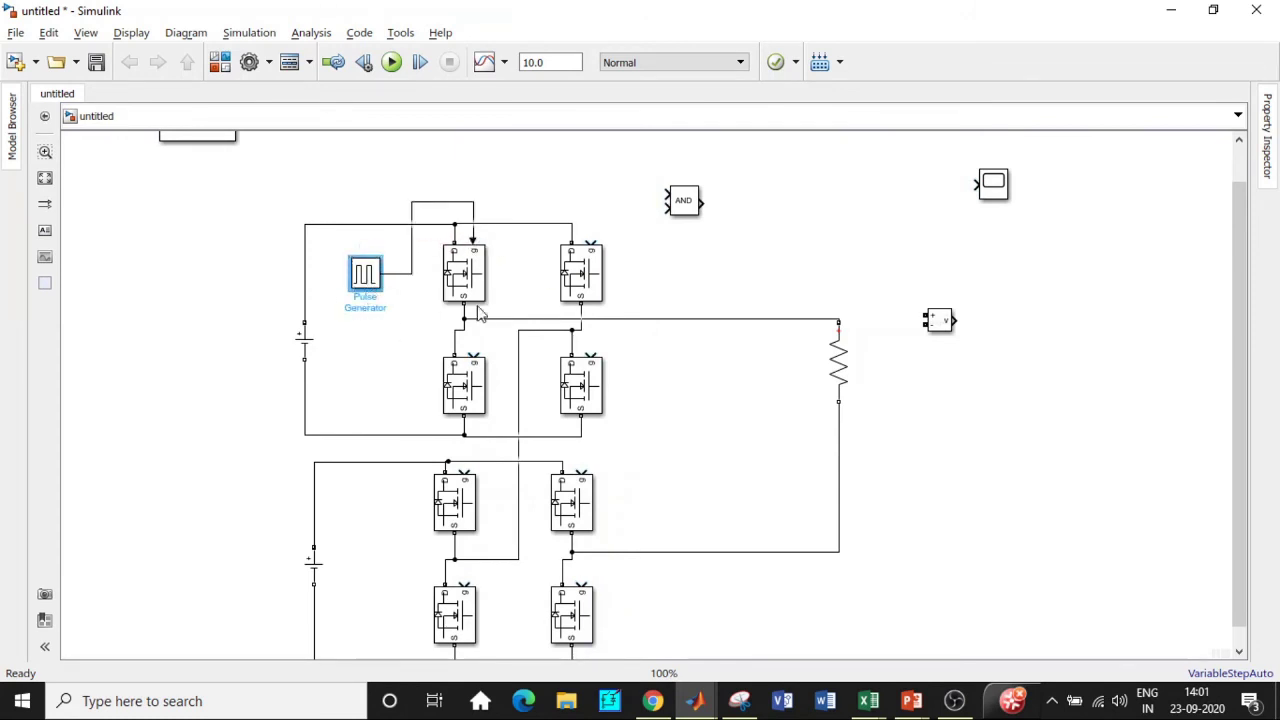
drag(376, 312, 686, 172)
Set the Logical Operator to OR and wire the two Pulse Generator copies through it to the gate of the upper bridge's second top Mosfet.
double_click(685, 172)
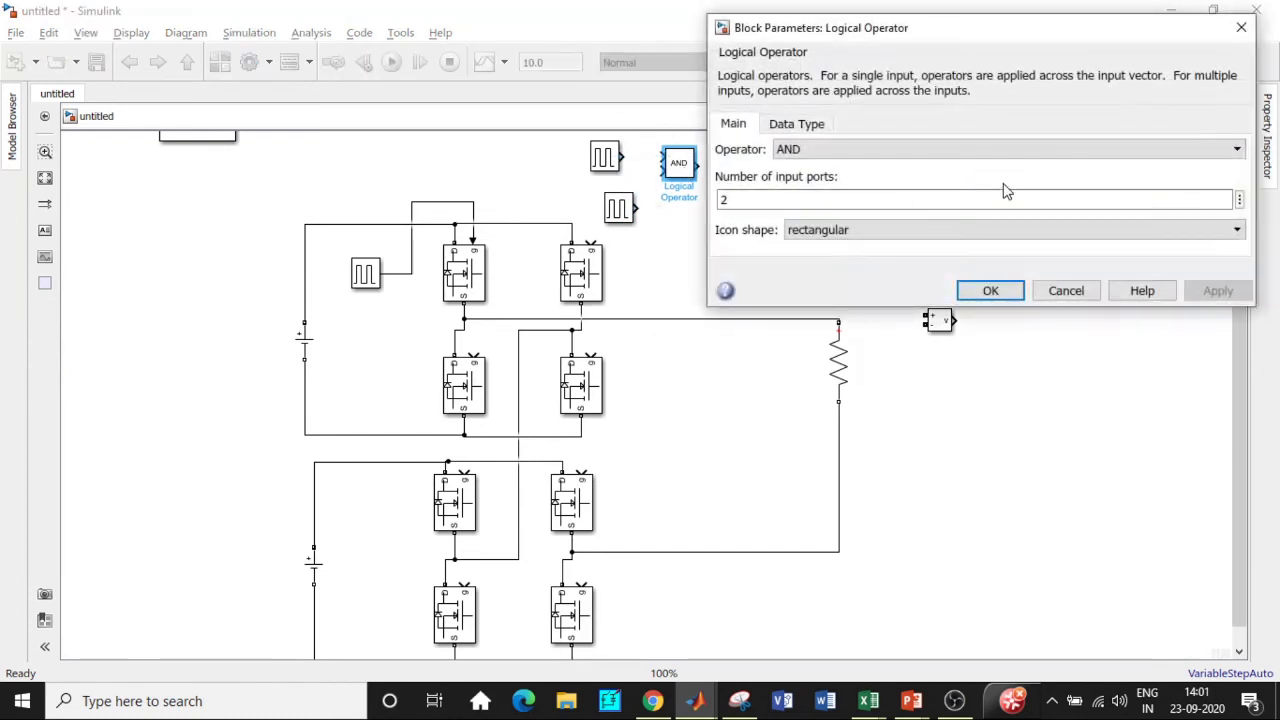
click(1000, 152)
click(887, 182)
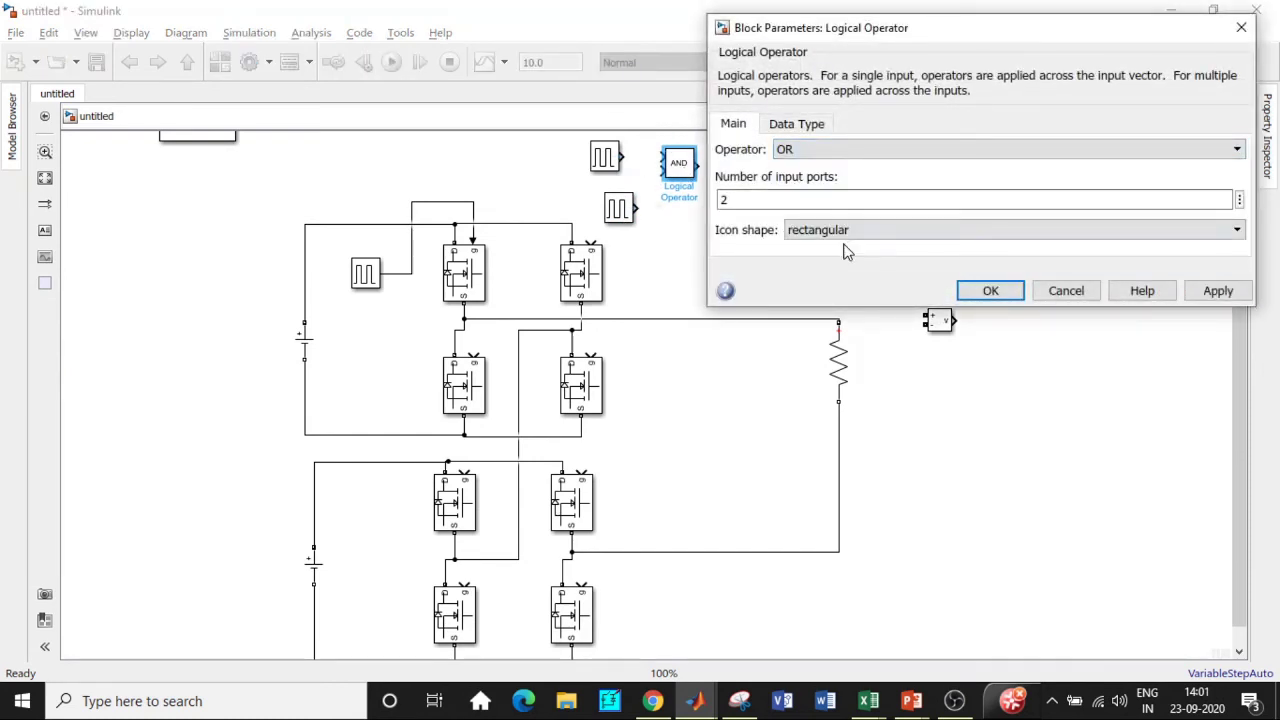
click(988, 290)
drag(627, 156, 663, 159)
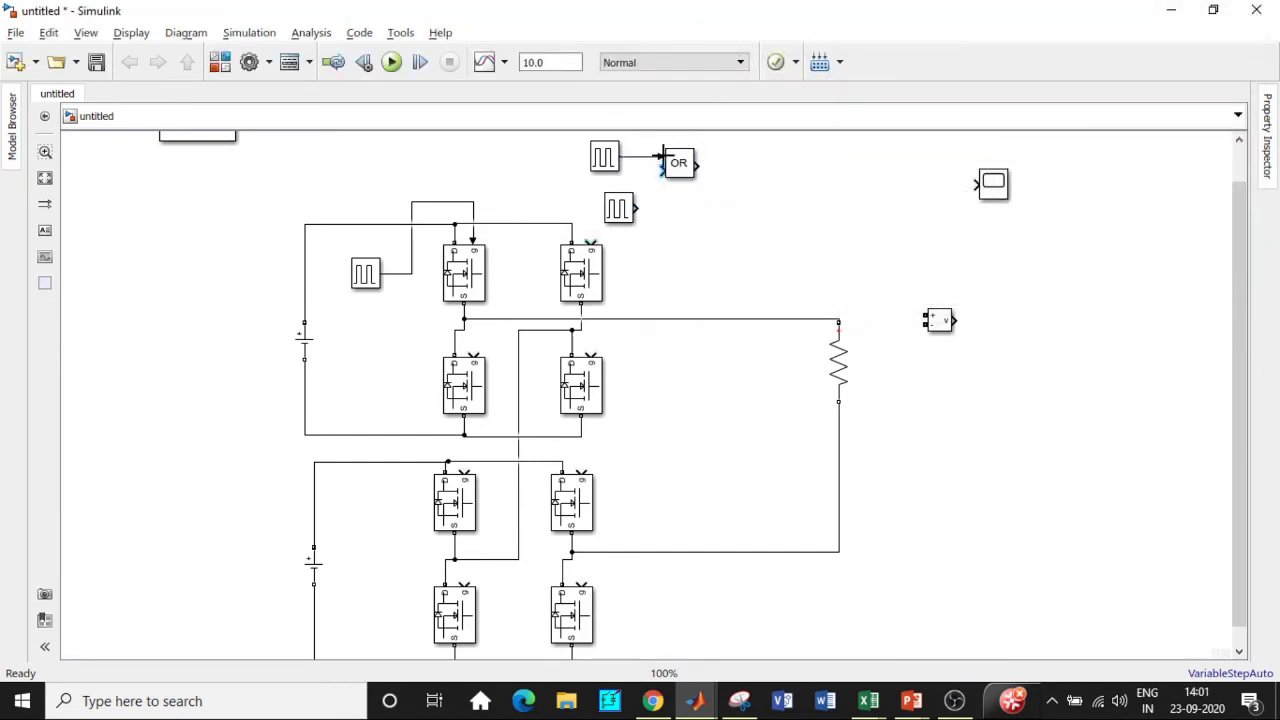
mouse_move(634, 207)
mouse_down()
mouse_move(662, 169)
mouse_move(596, 237)
mouse_up()
Set Pulse Generator1's pulse width to (1/8)*100.
double_click(603, 157)
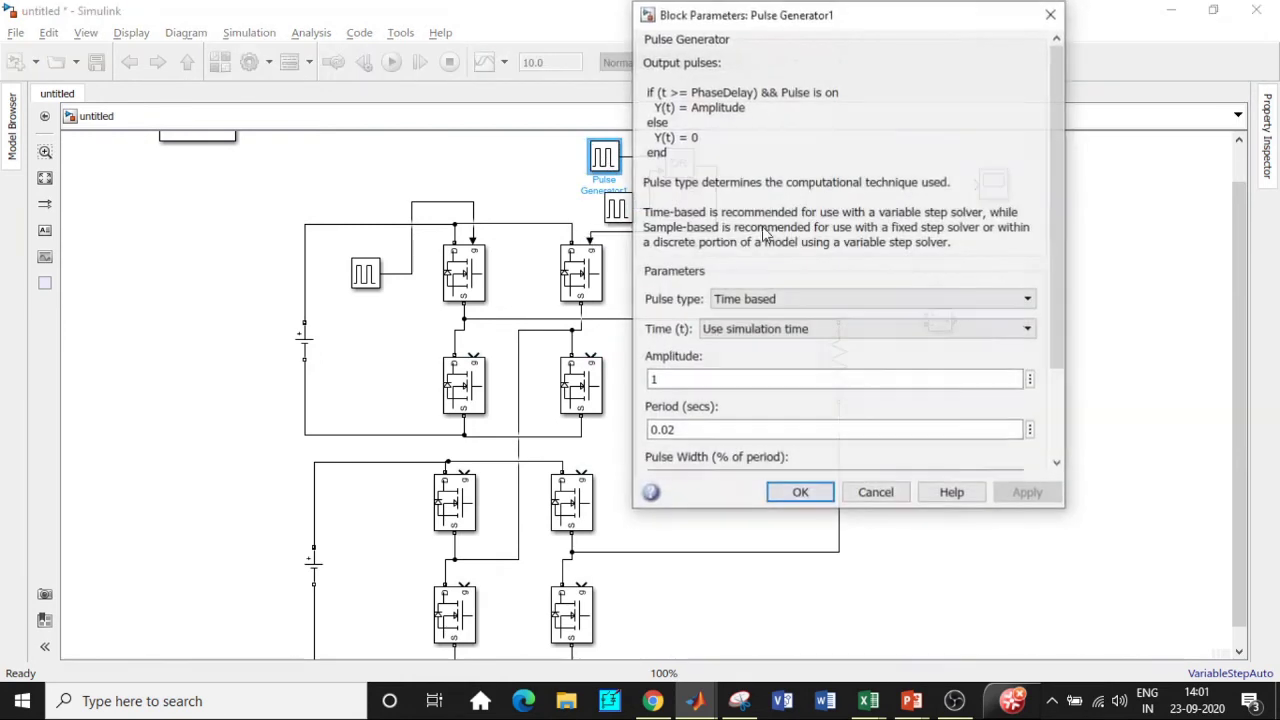
drag(1058, 188, 1058, 275)
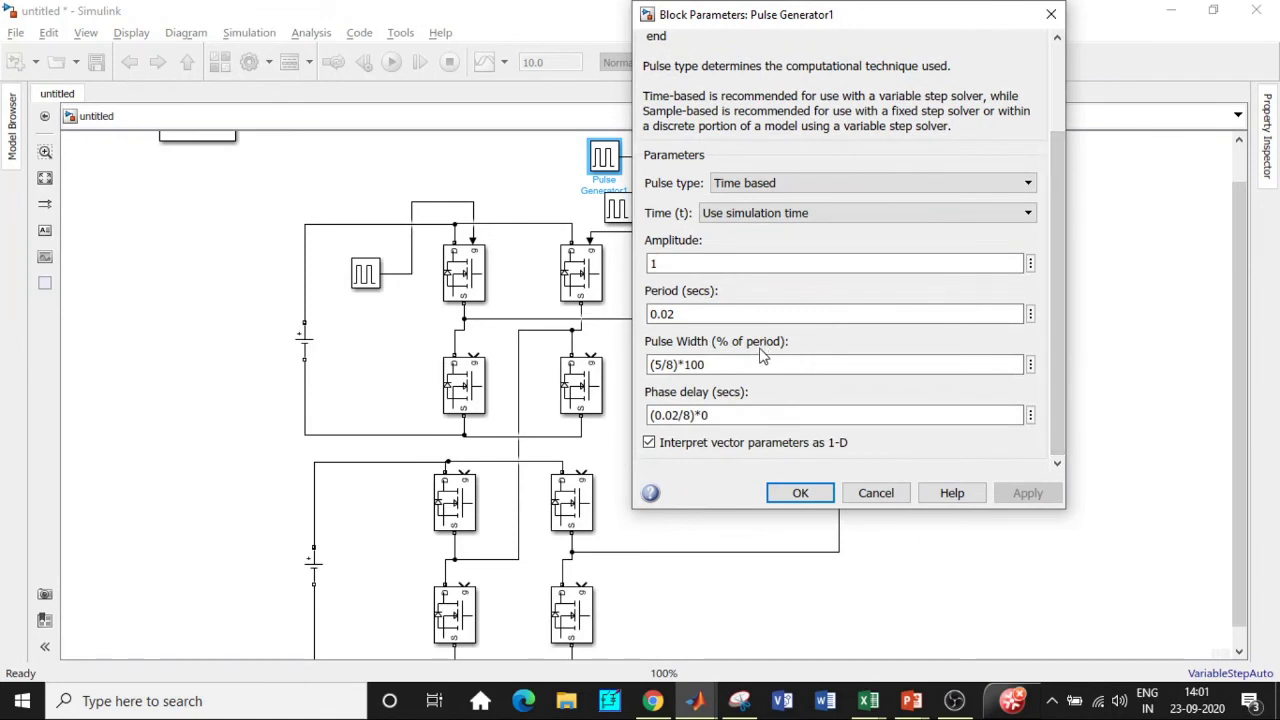
double_click(660, 365)
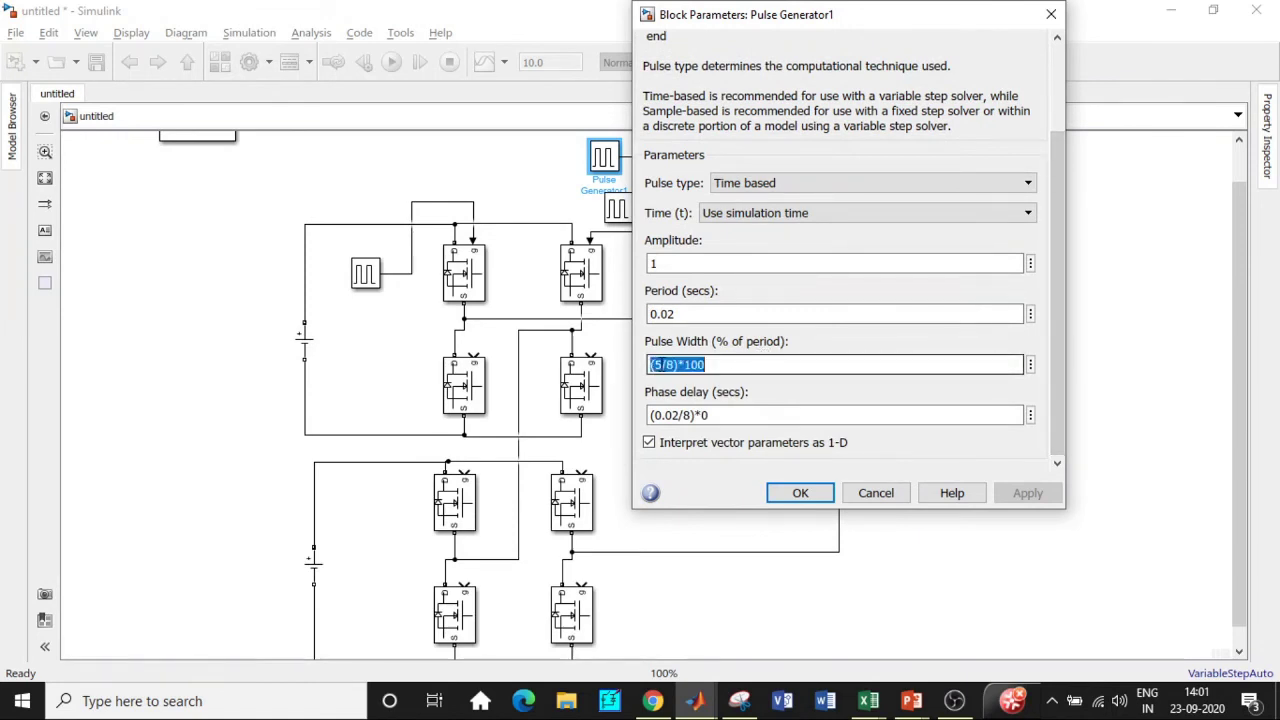
click(660, 365)
key(BackSpace)
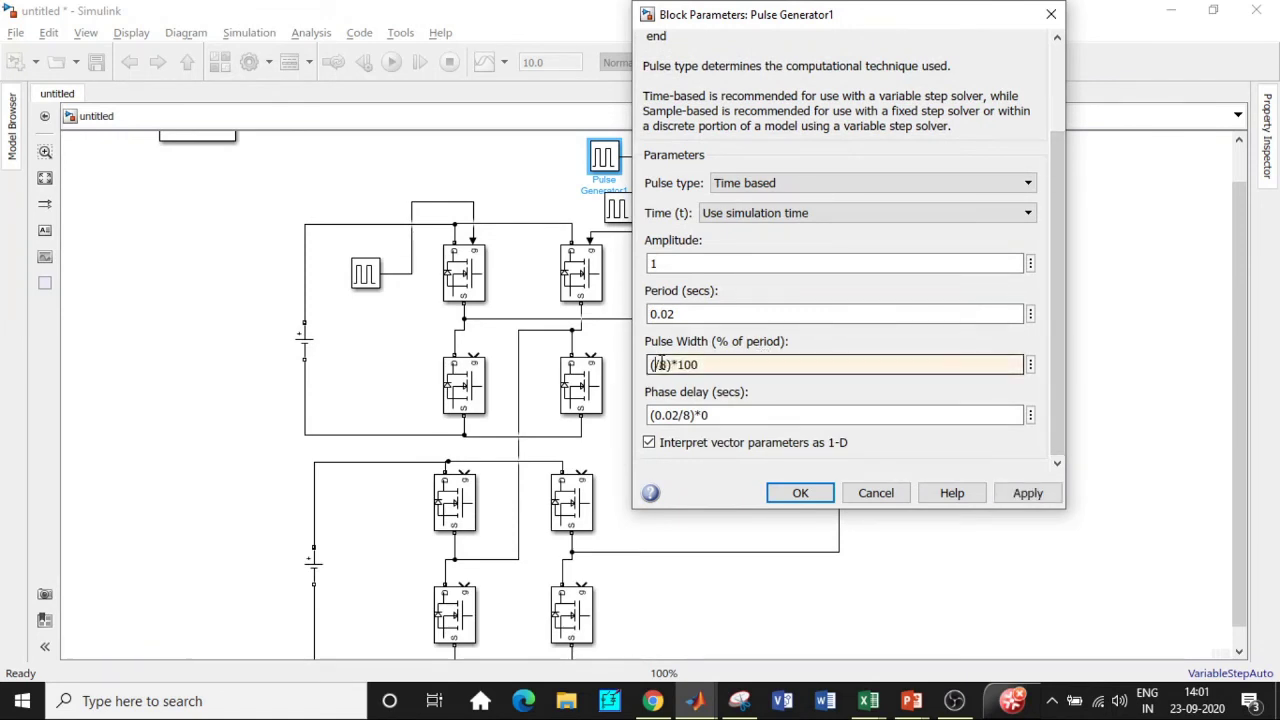
text(1)
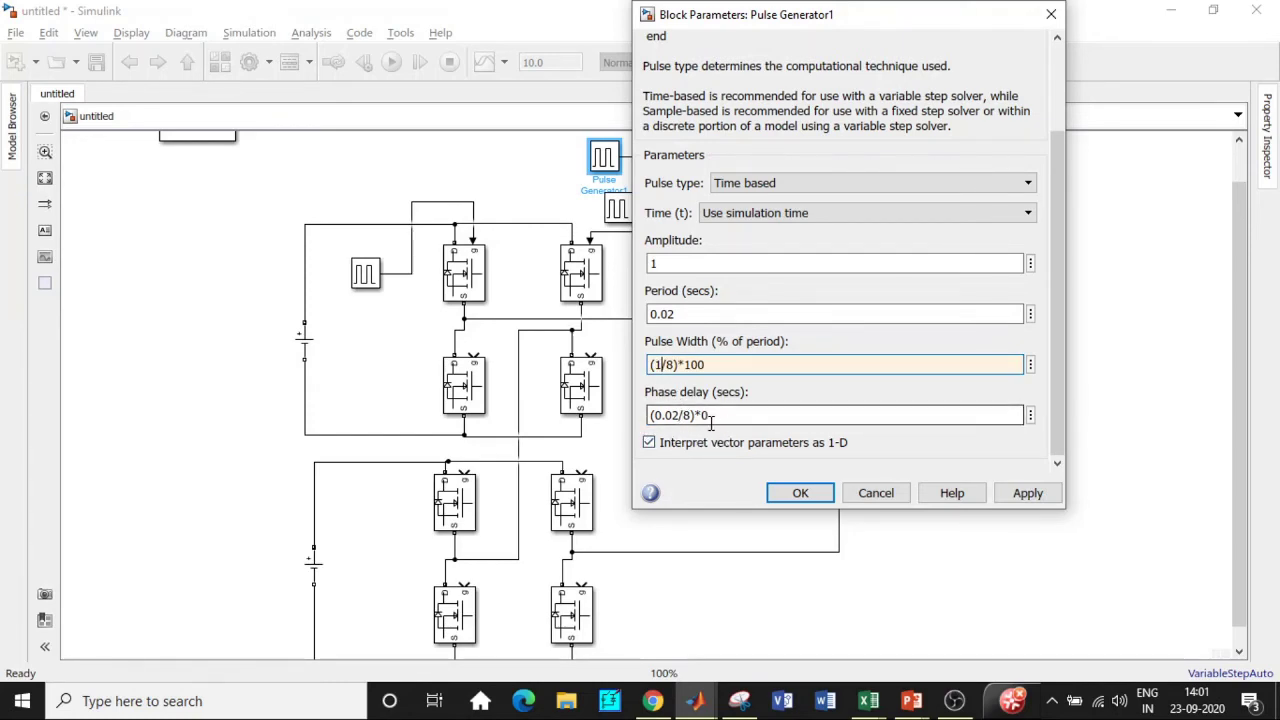
click(800, 493)
Set Pulse Generator2's pulse width to (4/8)*100 and its phase delay to (0.02/8)*4.
double_click(617, 208)
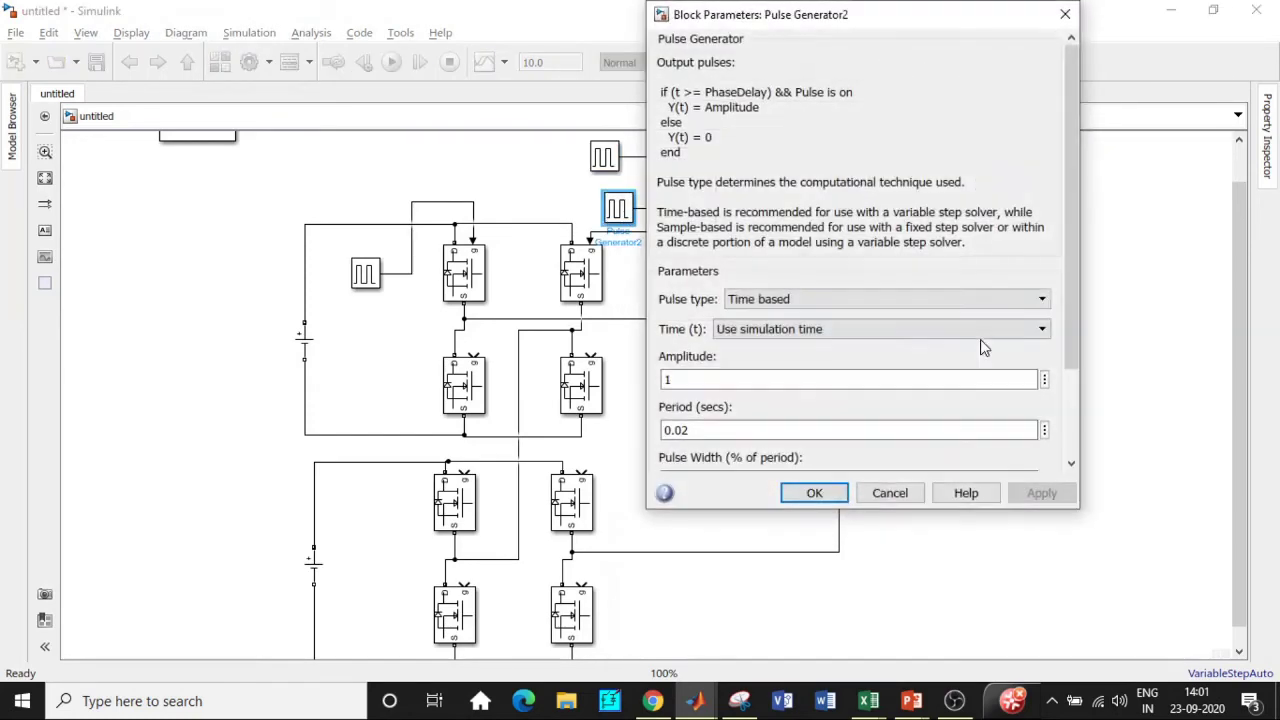
drag(1063, 274, 1069, 356)
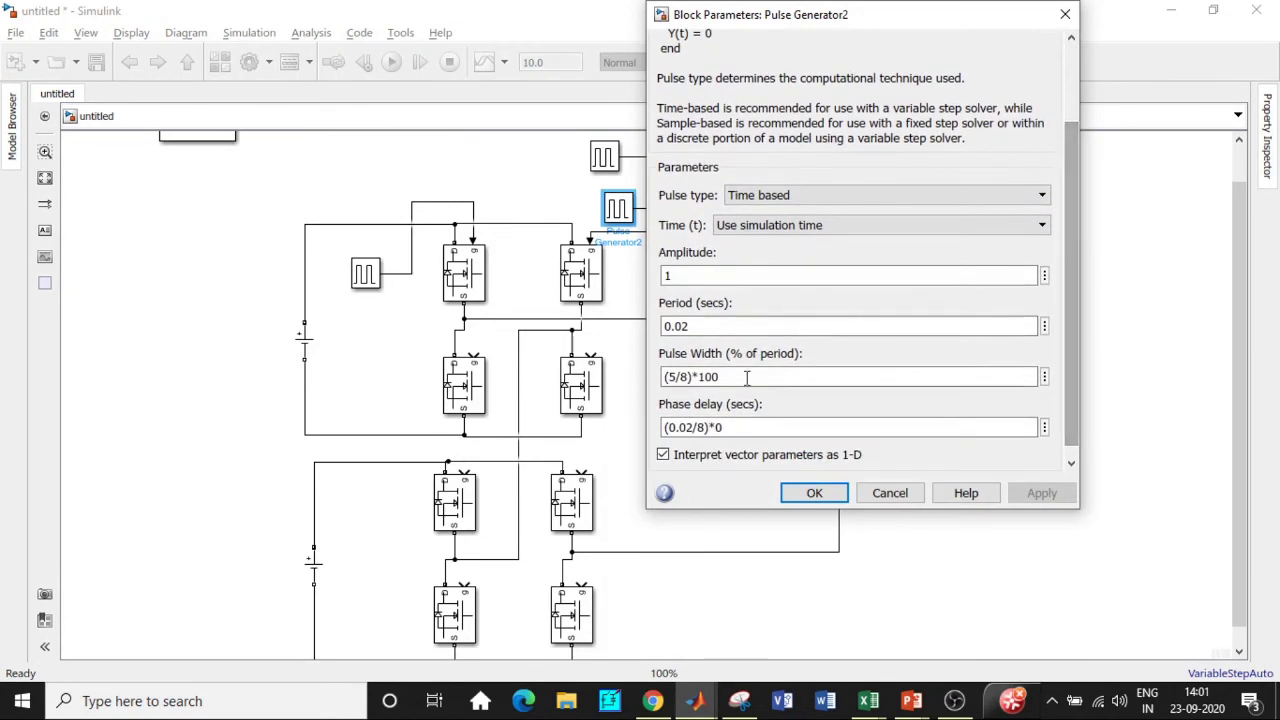
click(680, 370)
click(679, 375)
key(BackSpace)
text(4)
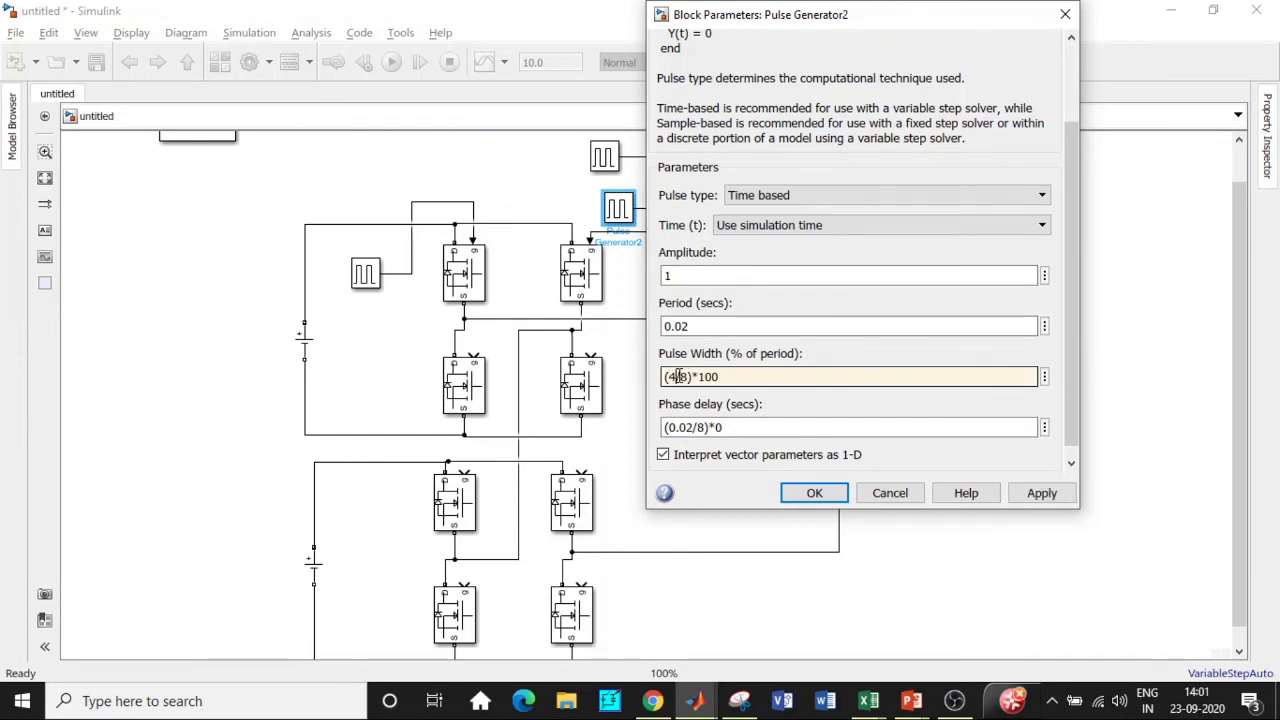
click(724, 427)
click(739, 427)
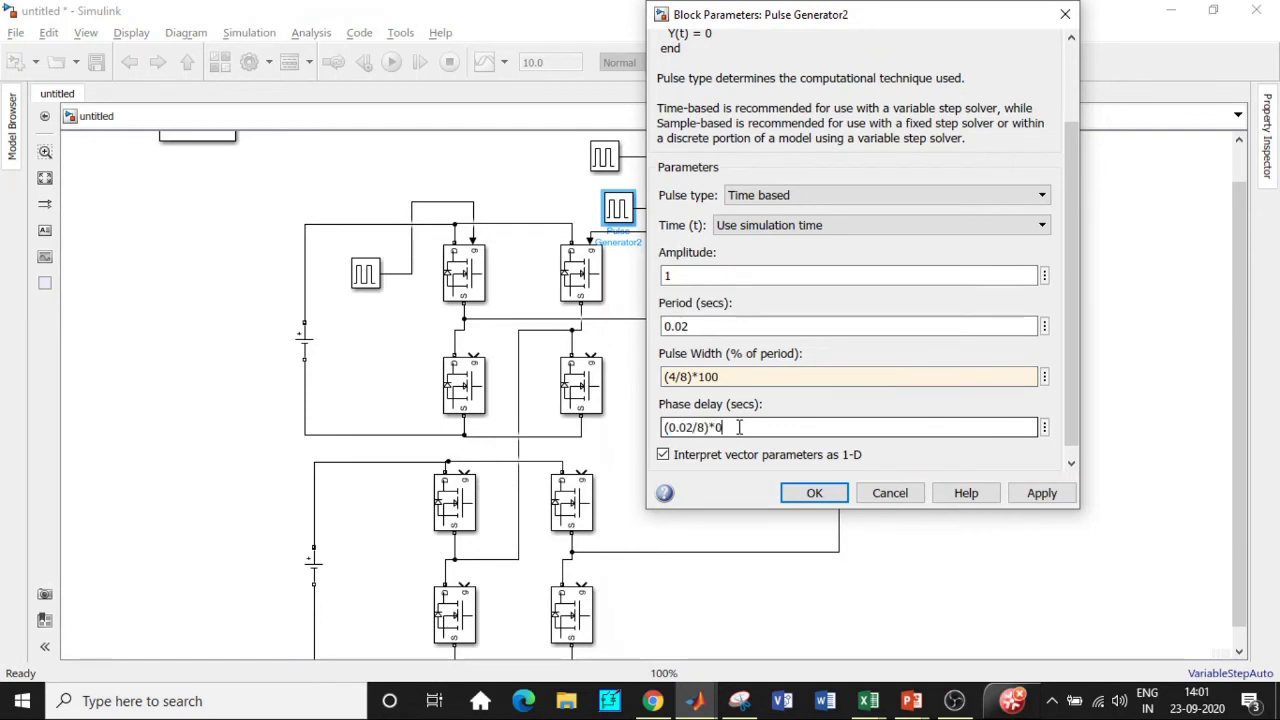
key(BackSpace)
text(4)
click(814, 493)
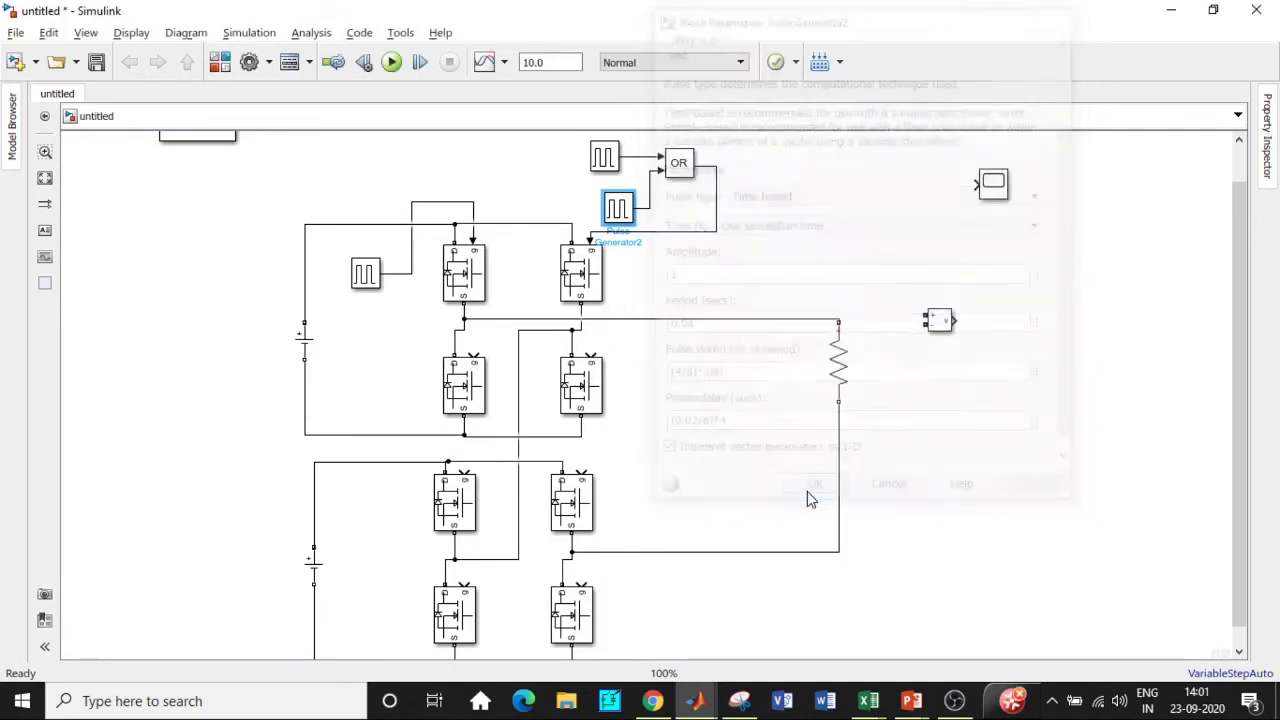
Make two copies of the Pulse Generator and place one beside each of the upper bridge's bottom Mosfets.
click(377, 284)
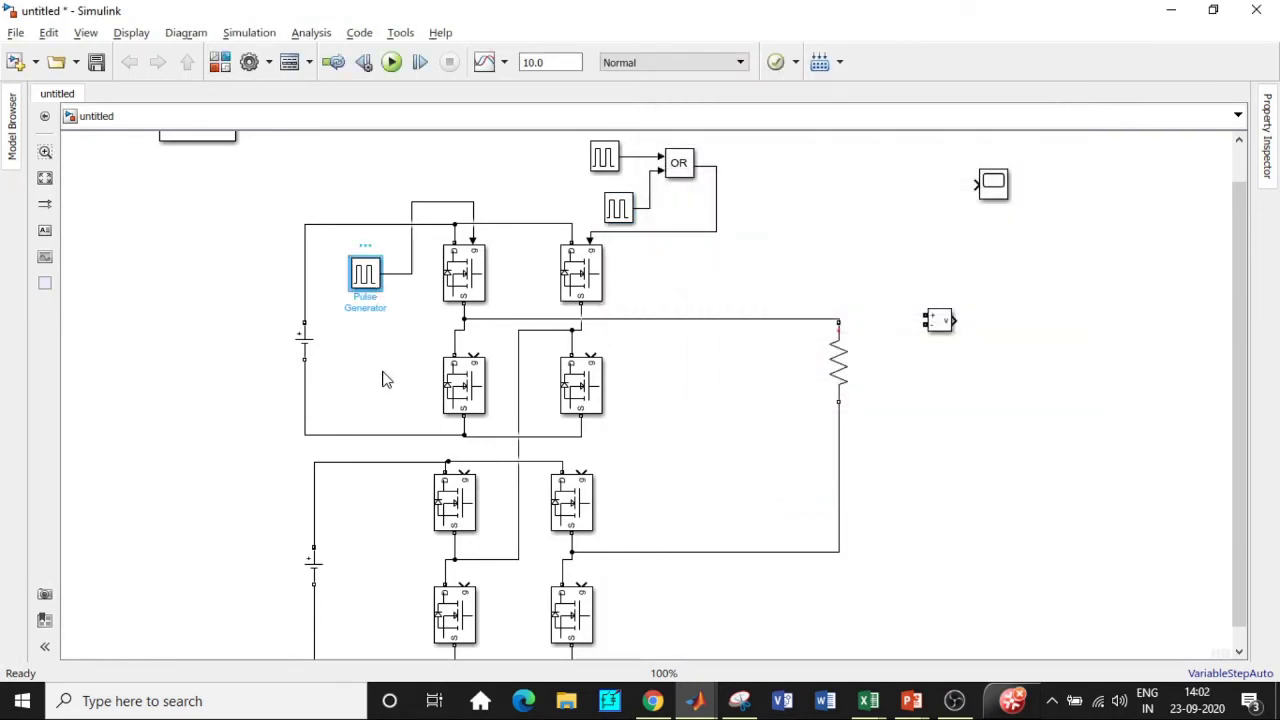
key(ctrl+c)
key(ctrl+v)
drag(380, 302, 381, 386)
key(ctrl+v)
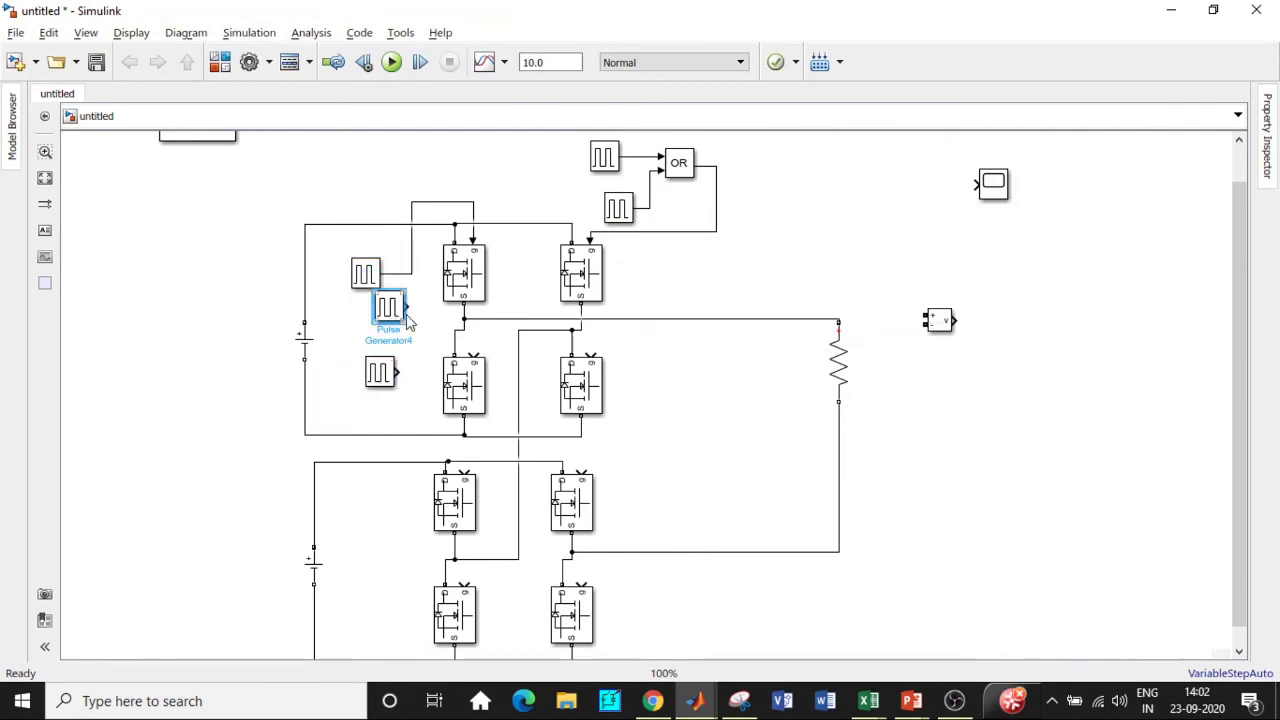
drag(400, 310, 672, 380)
Give Pulse Generator3 a pulse width of (3/8)*100 and phase delay of (0.02/8)*5, and wire it to the upper bridge's first bottom Mosfet gate.
double_click(385, 372)
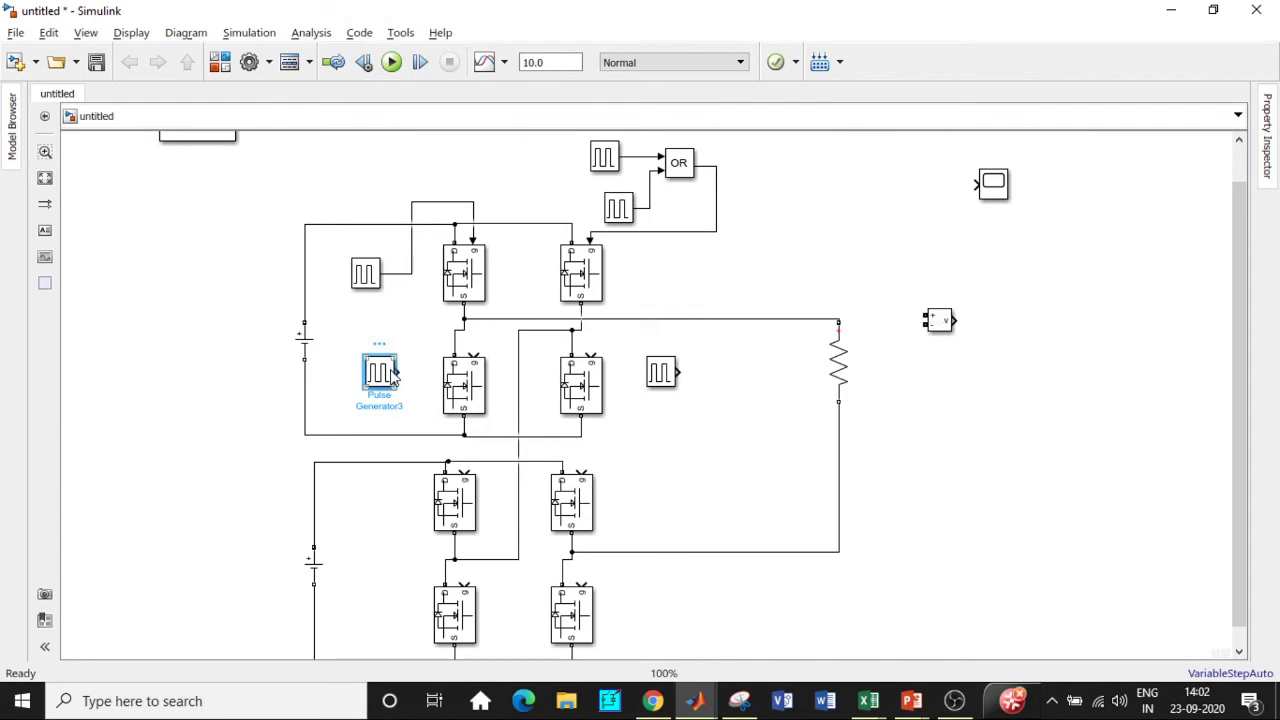
scroll(832, 328, down, 3)
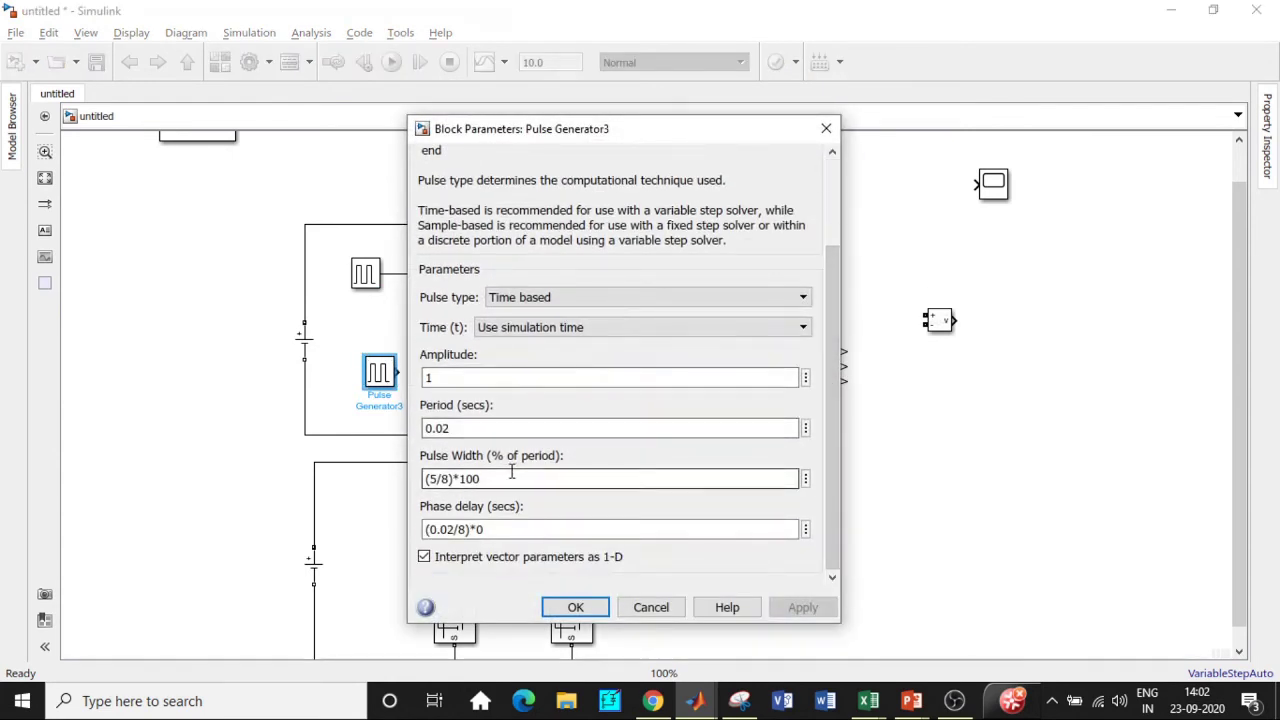
triple_click(464, 476)
click(437, 478)
key(BackSpace)
text(3)
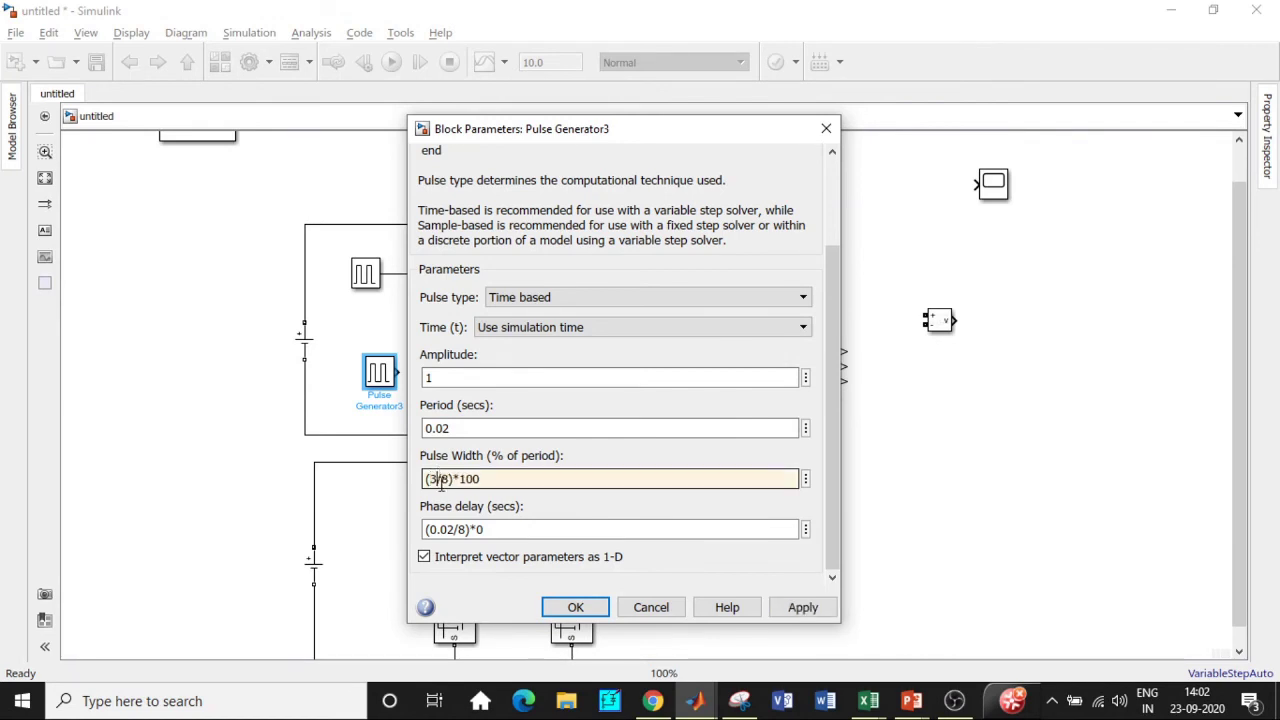
triple_click(510, 535)
click(520, 533)
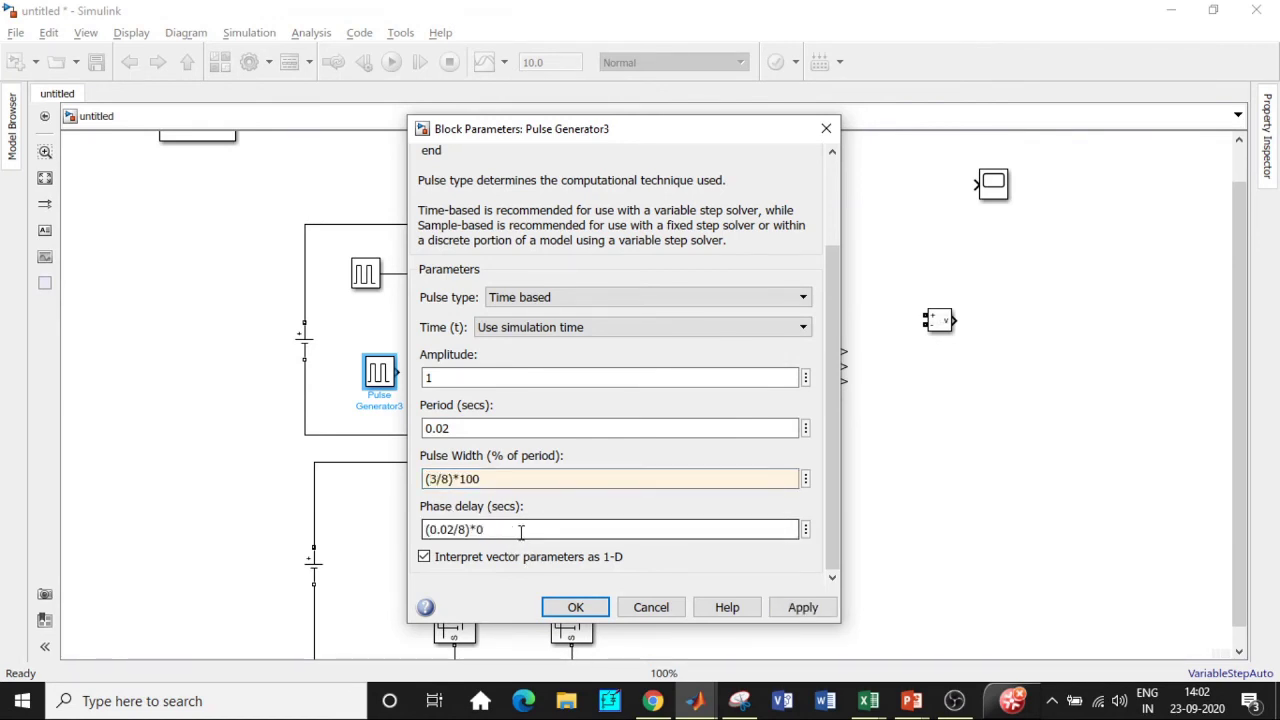
key(BackSpace)
text(5)
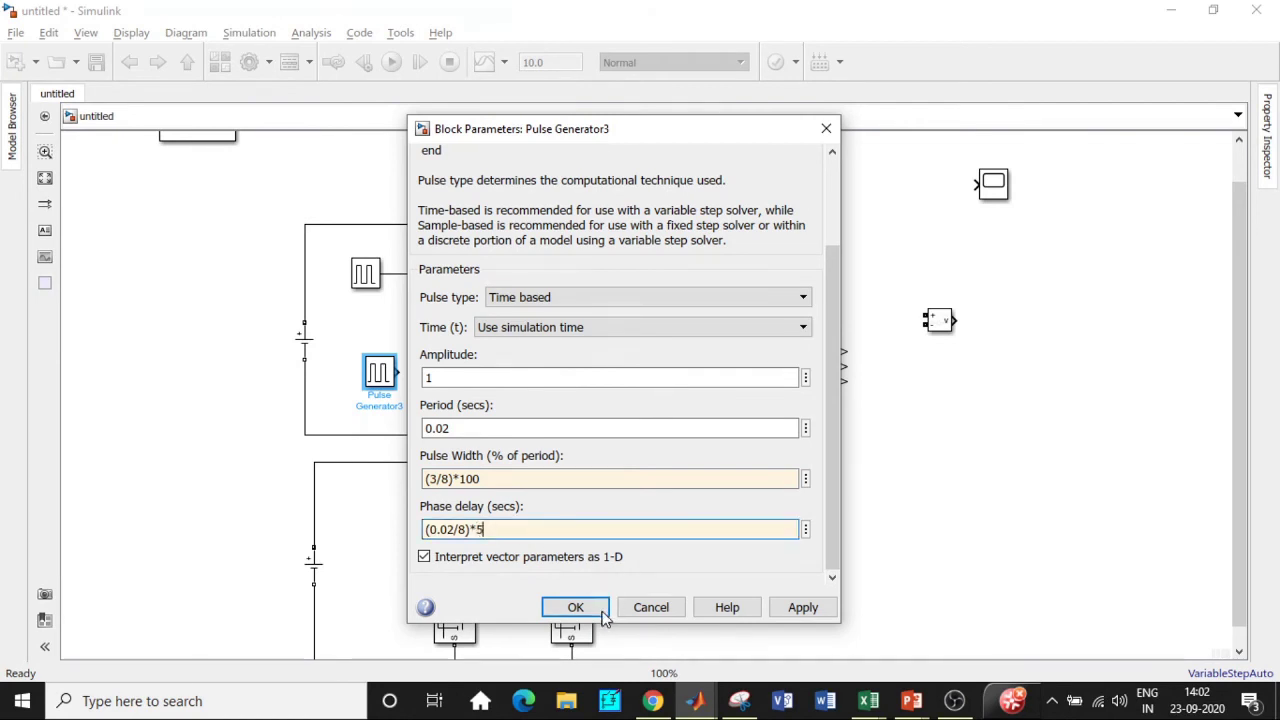
click(575, 607)
drag(455, 356, 470, 354)
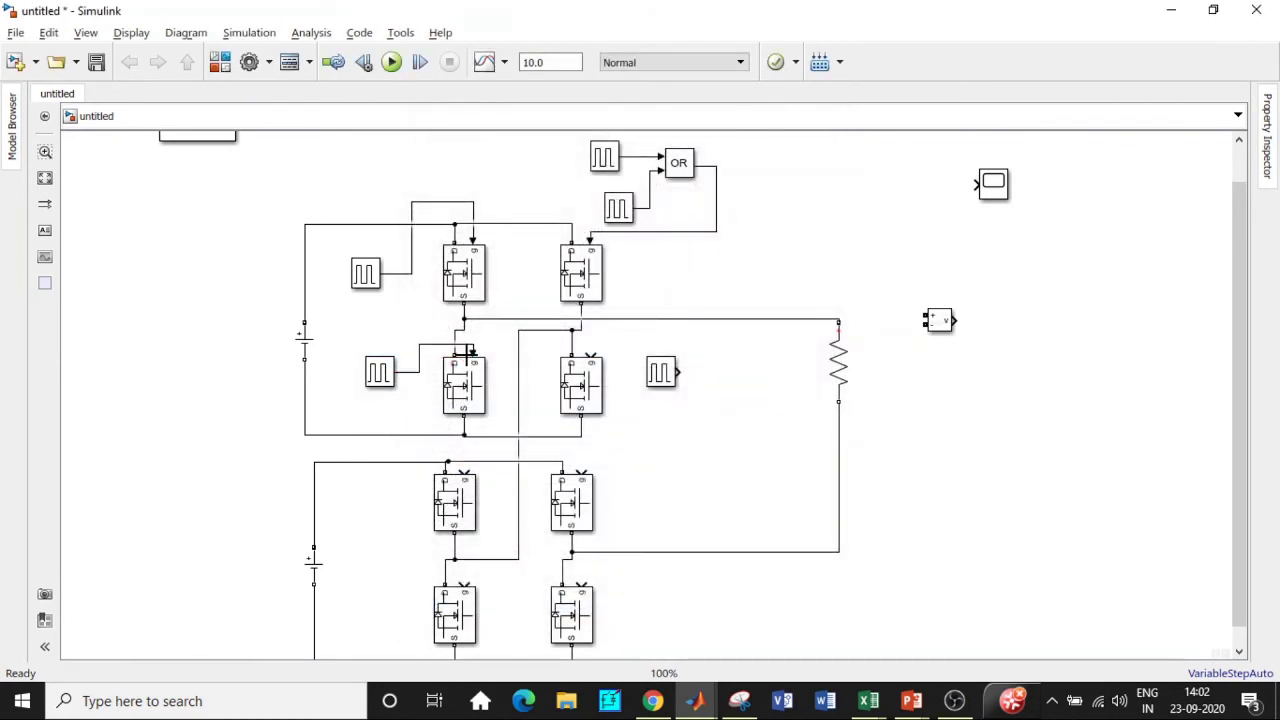
Give Pulse Generator4 a pulse width of (3/8)*100 and phase delay of (0.02/8)*1, and wire it to the upper bridge's second bottom Mosfet gate.
click(667, 384)
double_click(667, 384)
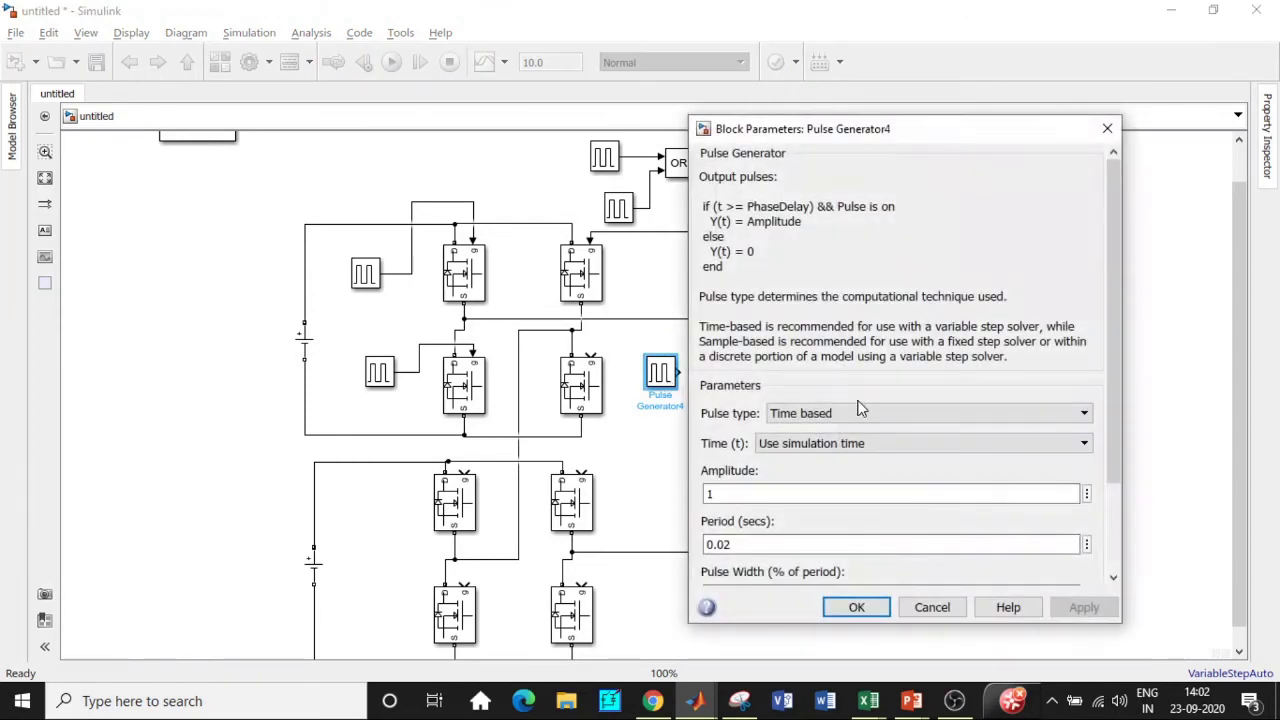
scroll(940, 356, down, 3)
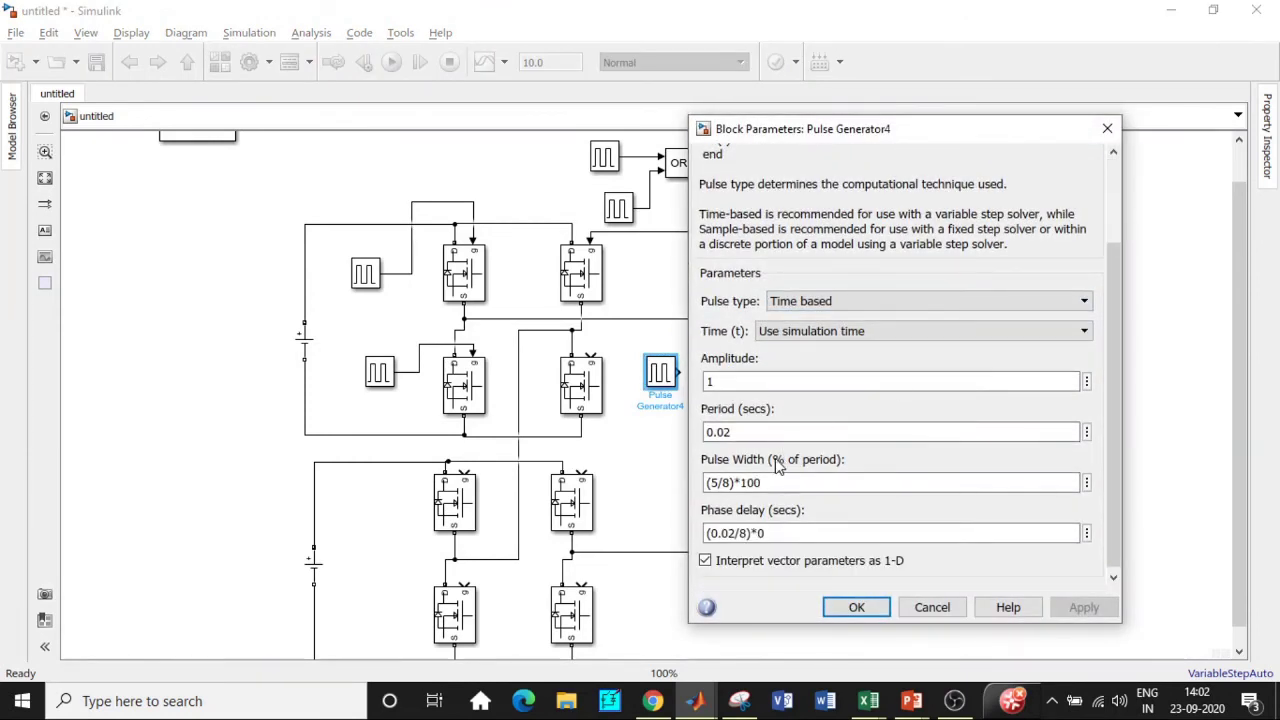
double_click(720, 483)
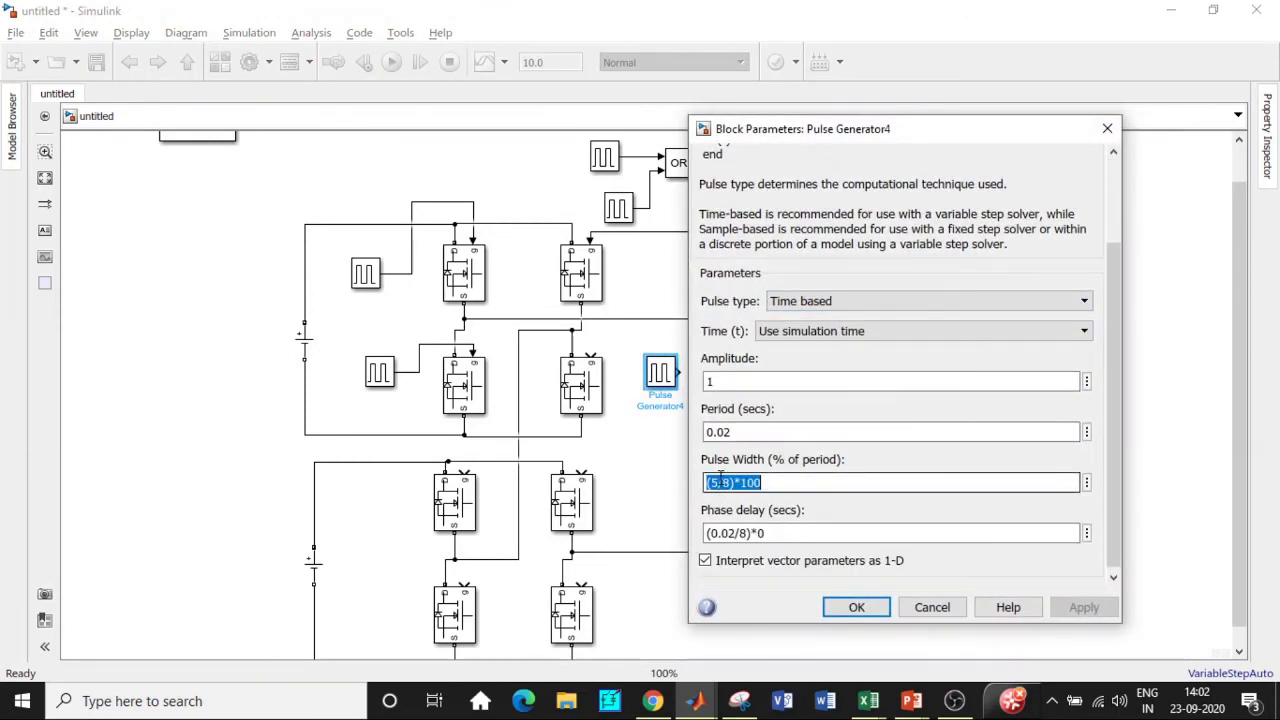
click(718, 480)
key(BackSpace)
text(3)
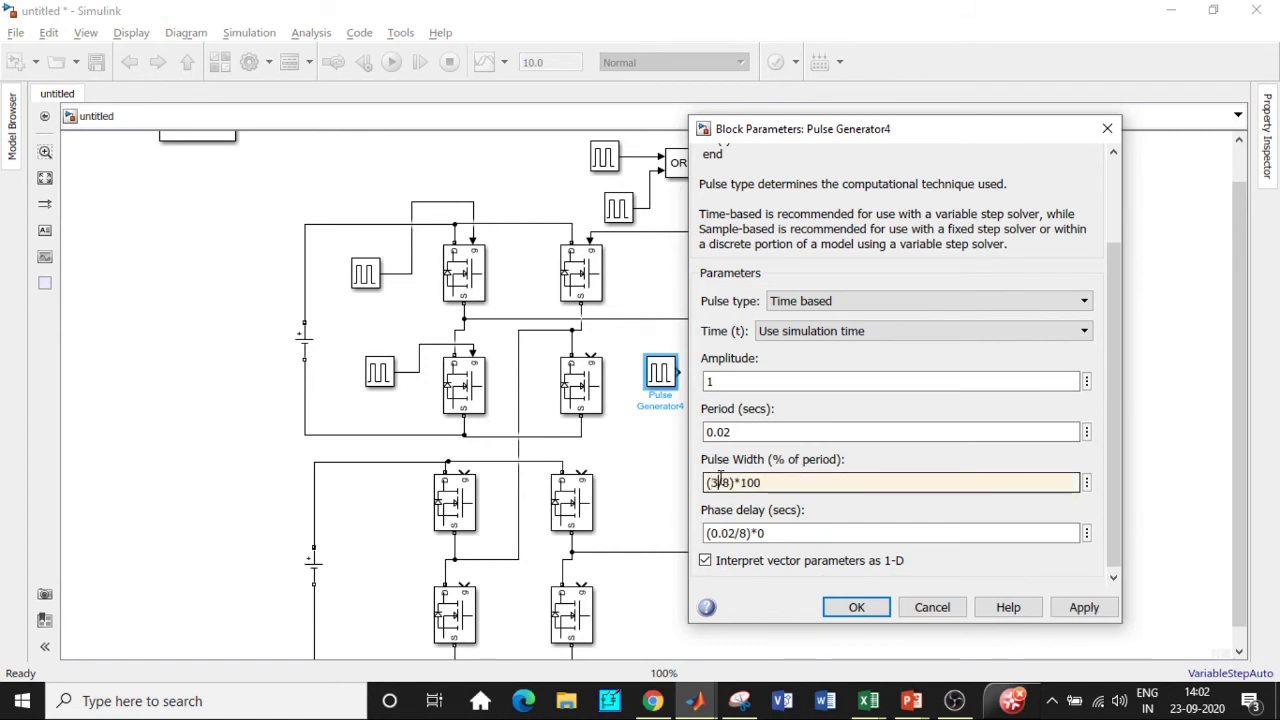
double_click(789, 533)
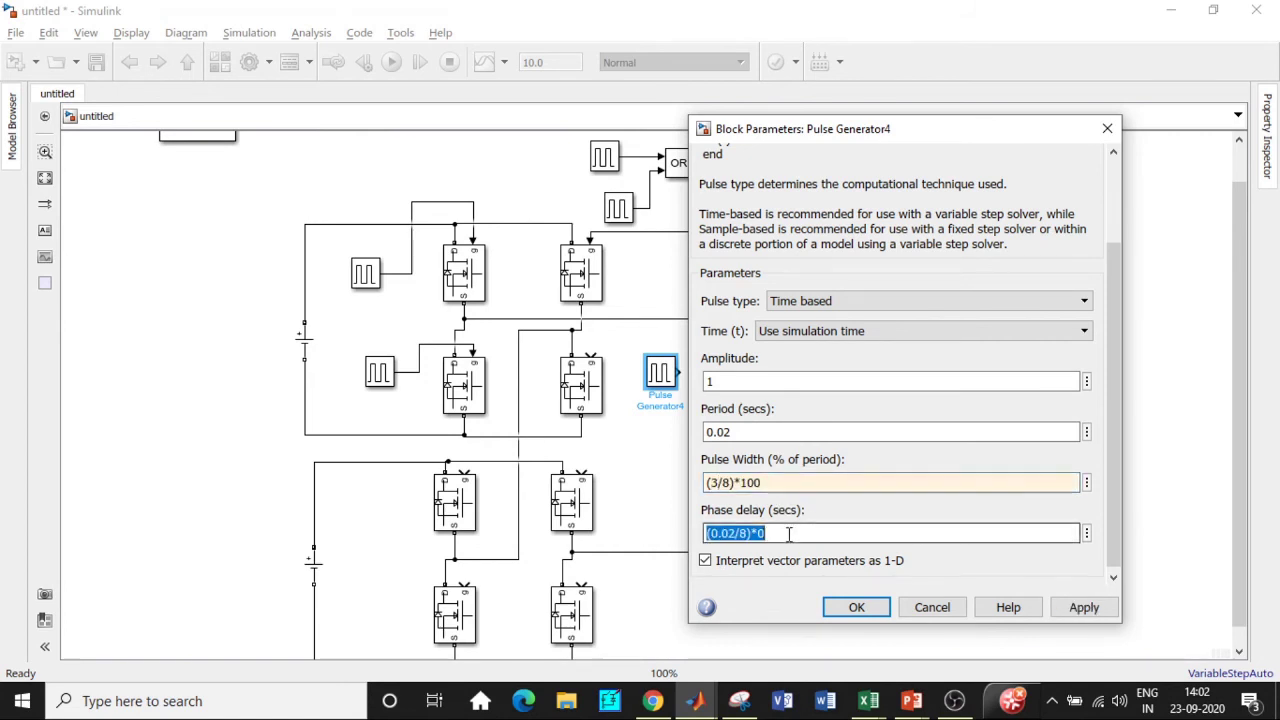
click(814, 538)
key(BackSpace)
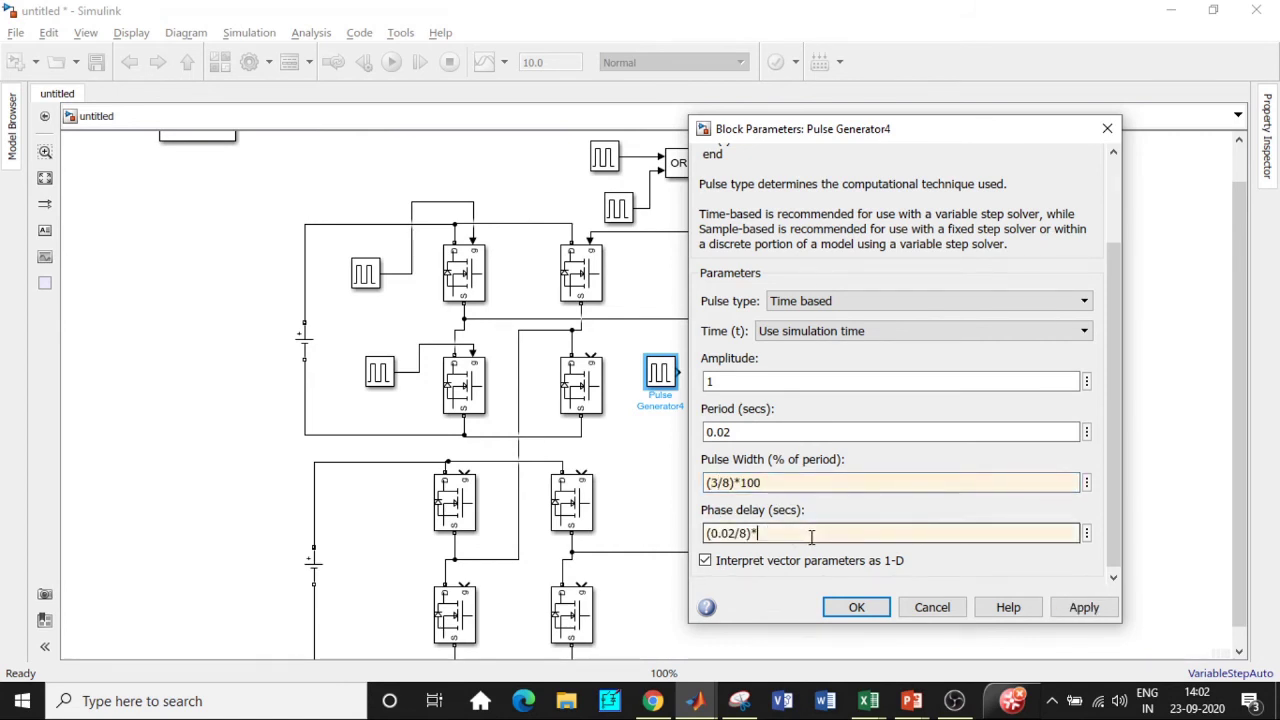
text(1)
click(850, 607)
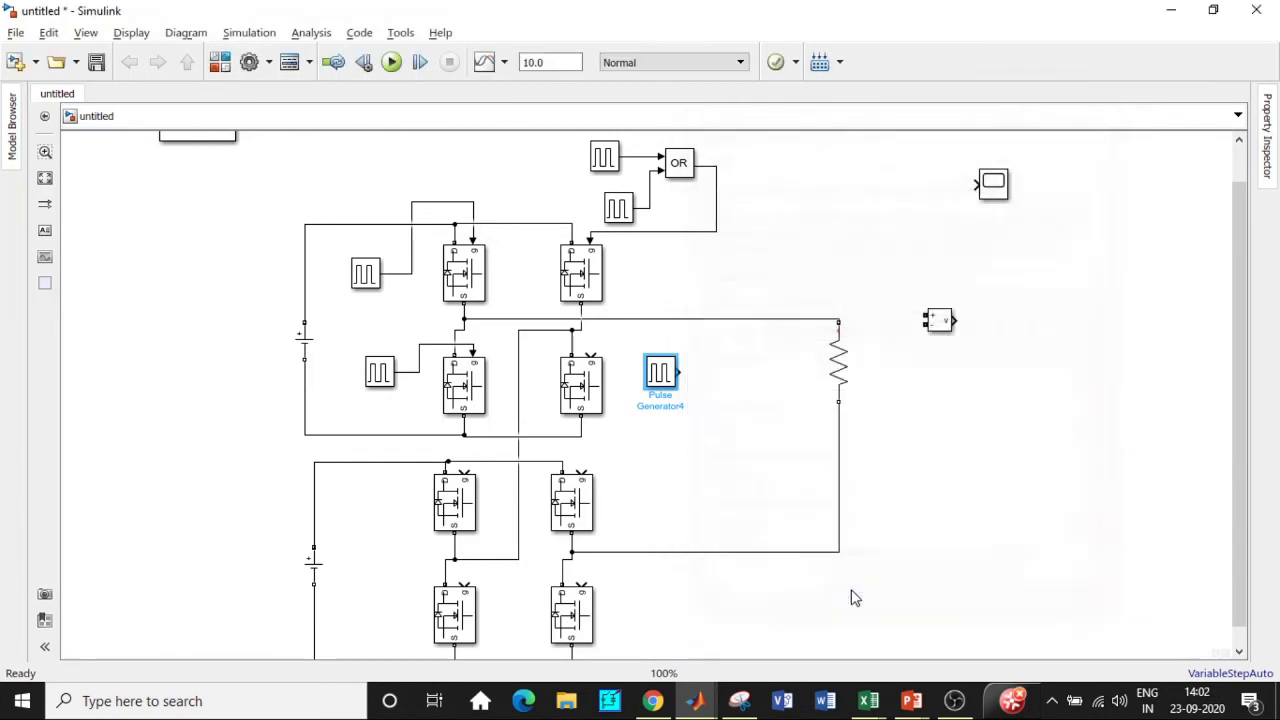
drag(683, 373, 590, 350)
Place two copies of Pulse Generator1 beside the lower bridge's first top Mosfet.
scroll(1236, 400, down, 1)
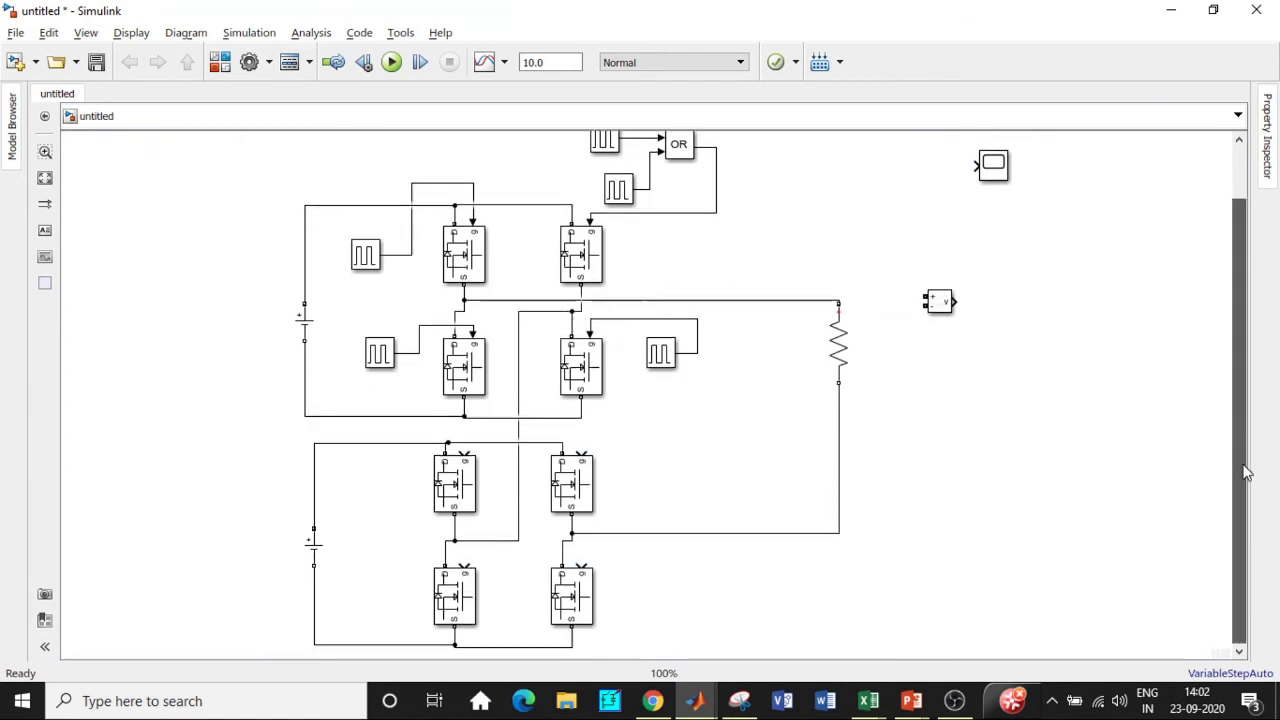
click(388, 352)
click(693, 235)
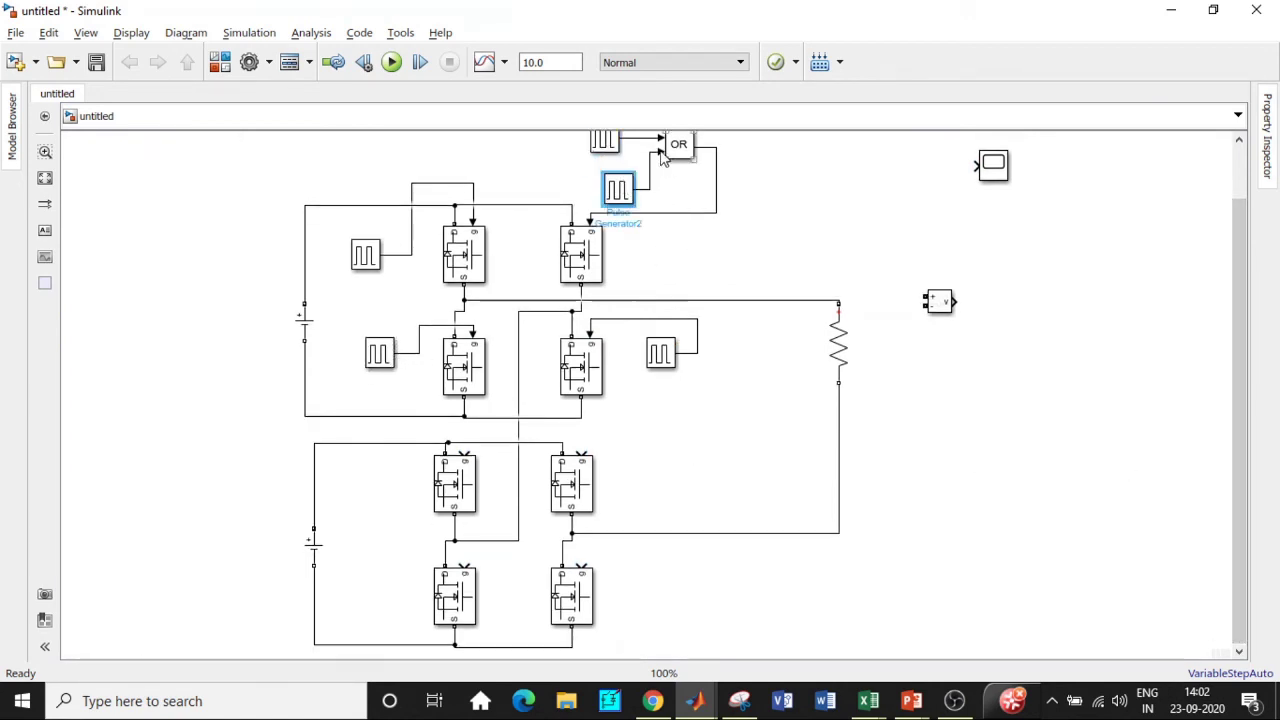
click(604, 145)
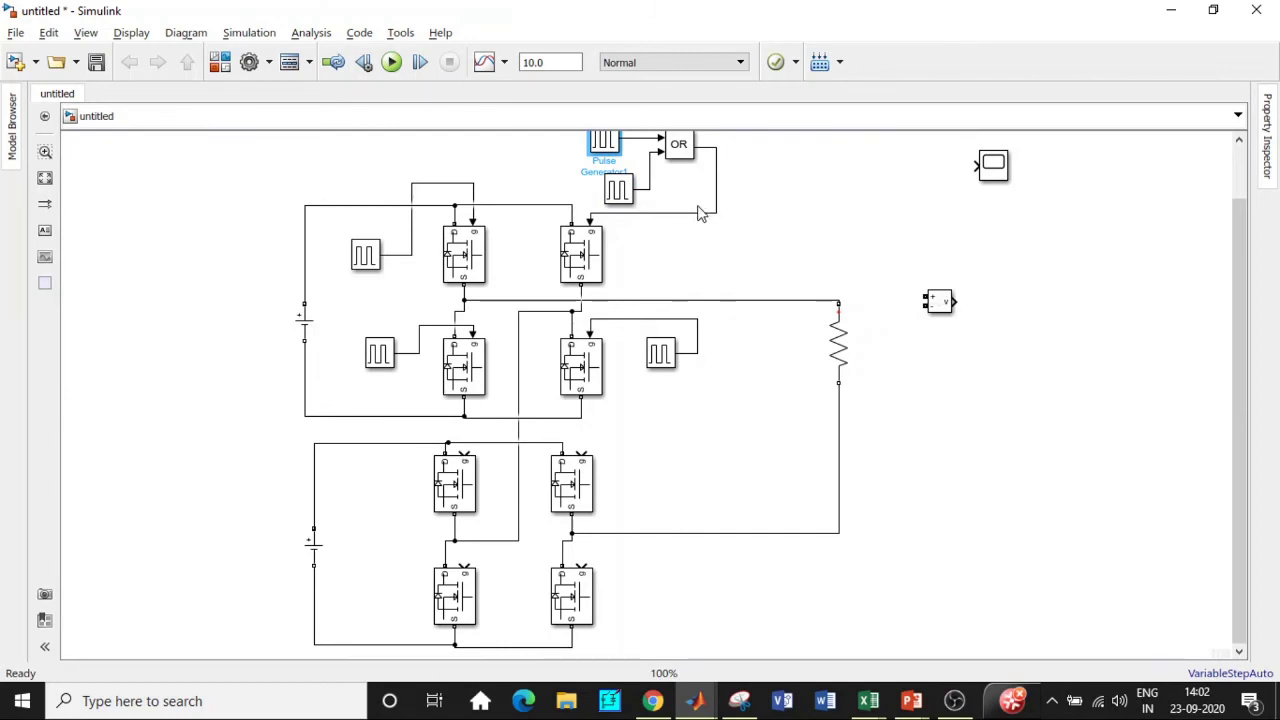
drag(606, 150, 380, 470)
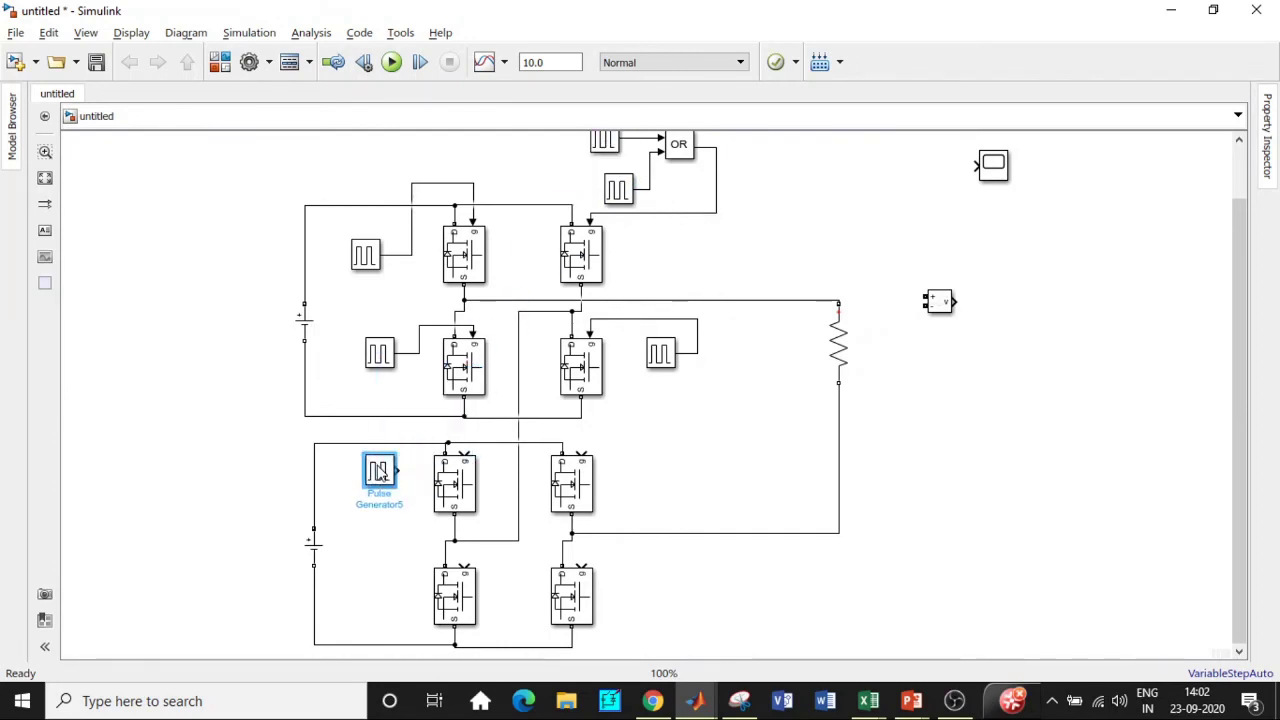
key(ctrl+v)
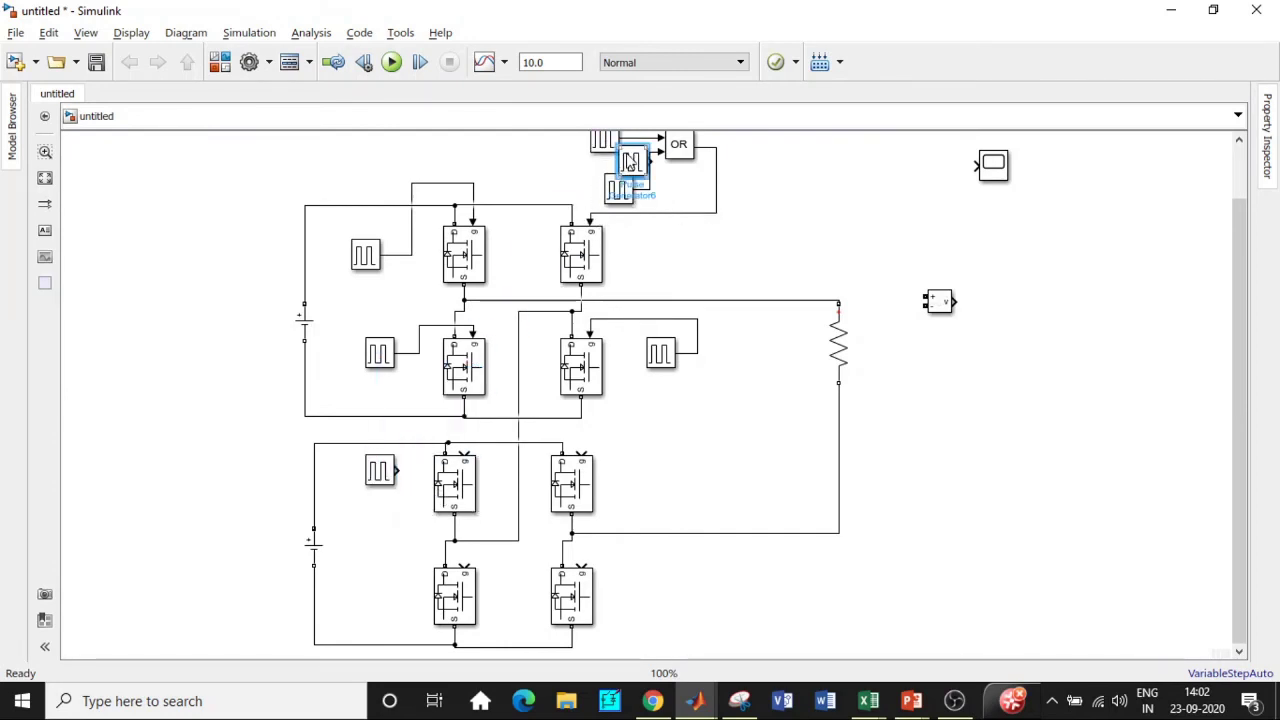
drag(632, 162, 380, 527)
Copy the OR block next to the lower bridge's first top Mosfet and move the two new generators outside the DC source.
click(686, 148)
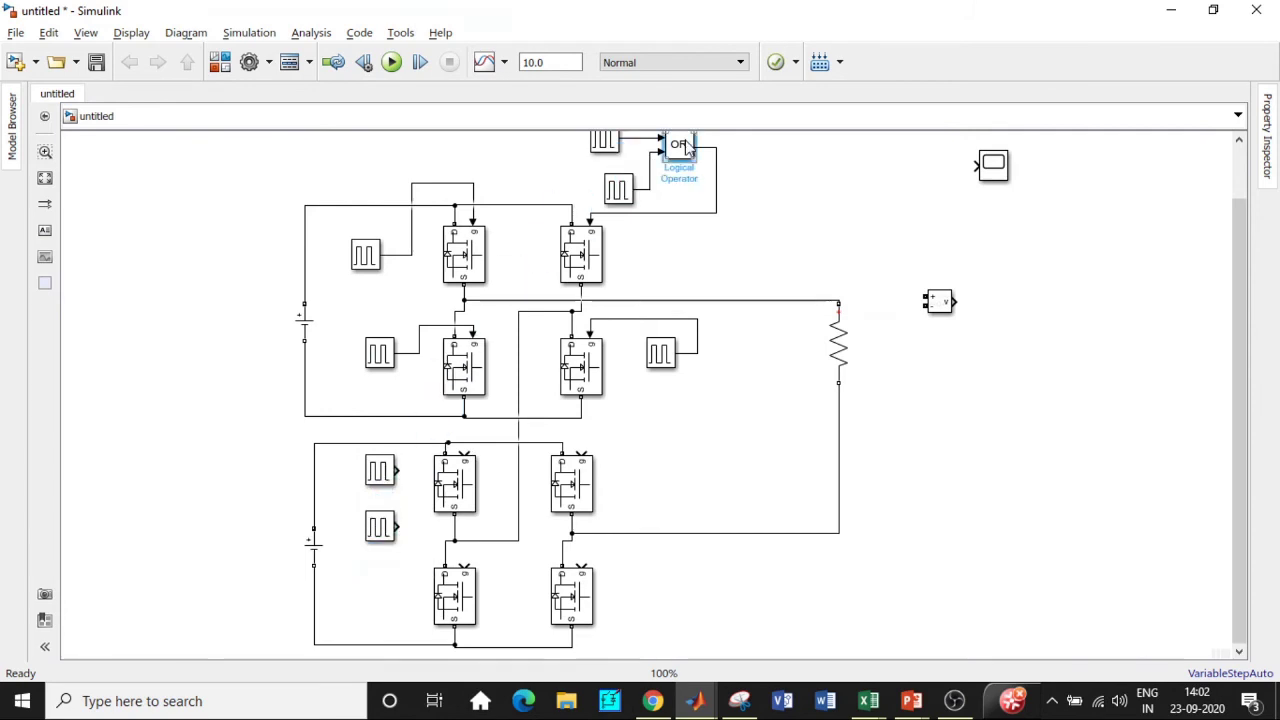
drag(686, 163, 274, 472)
drag(380, 470, 225, 432)
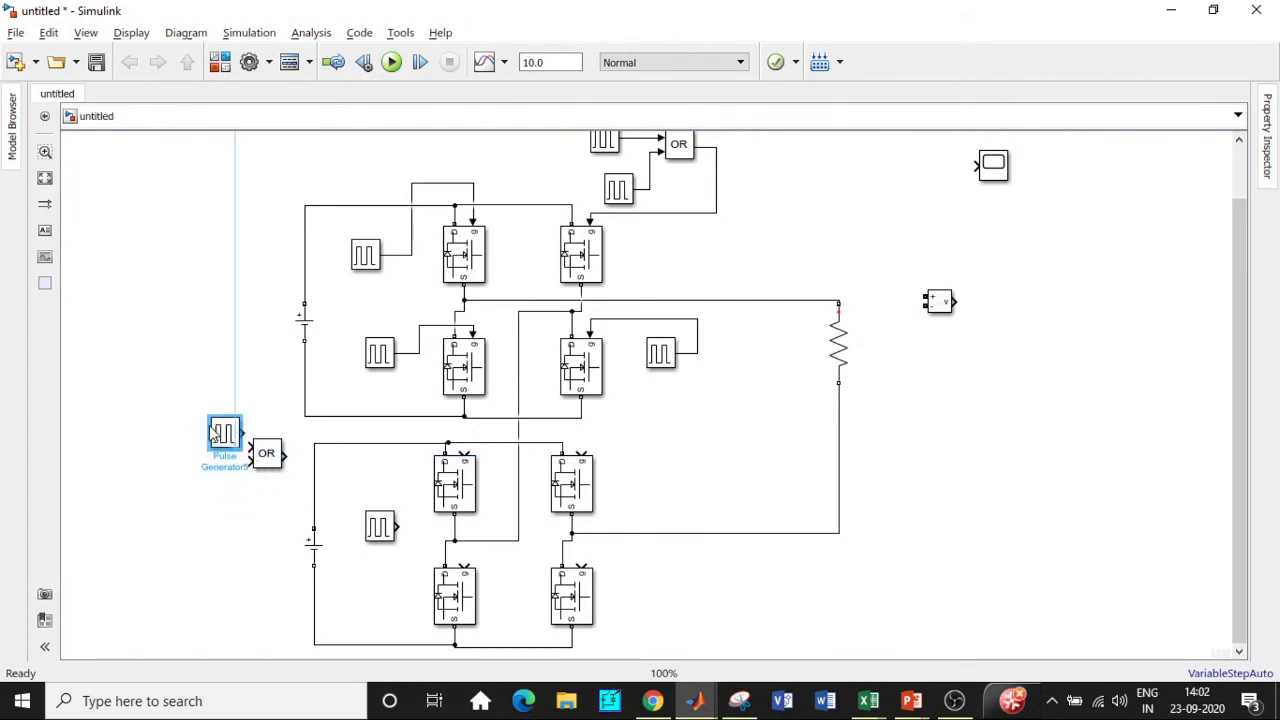
click(278, 468)
drag(280, 470, 374, 479)
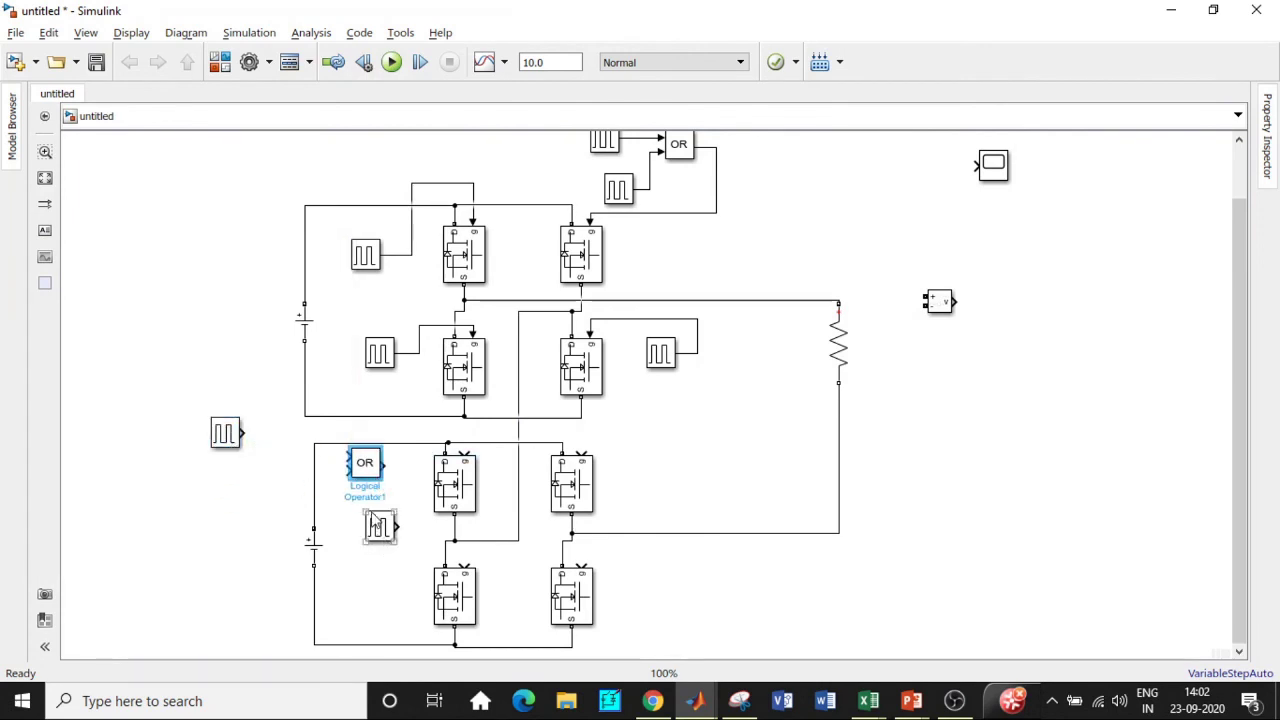
drag(370, 531, 244, 431)
Duplicate the two generators and the OR block onto the load side of the lower bridge's second top Mosfet.
click(225, 432)
drag(252, 512, 684, 507)
click(376, 478)
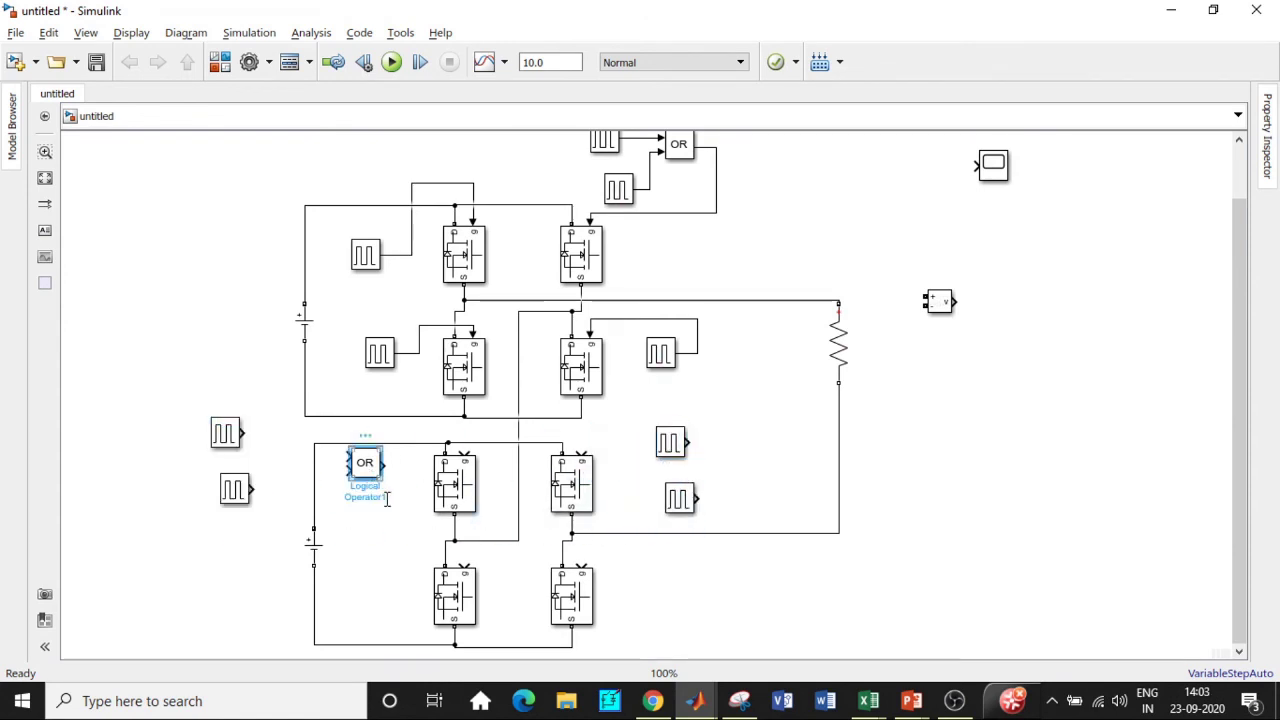
drag(386, 472, 760, 461)
click(762, 610)
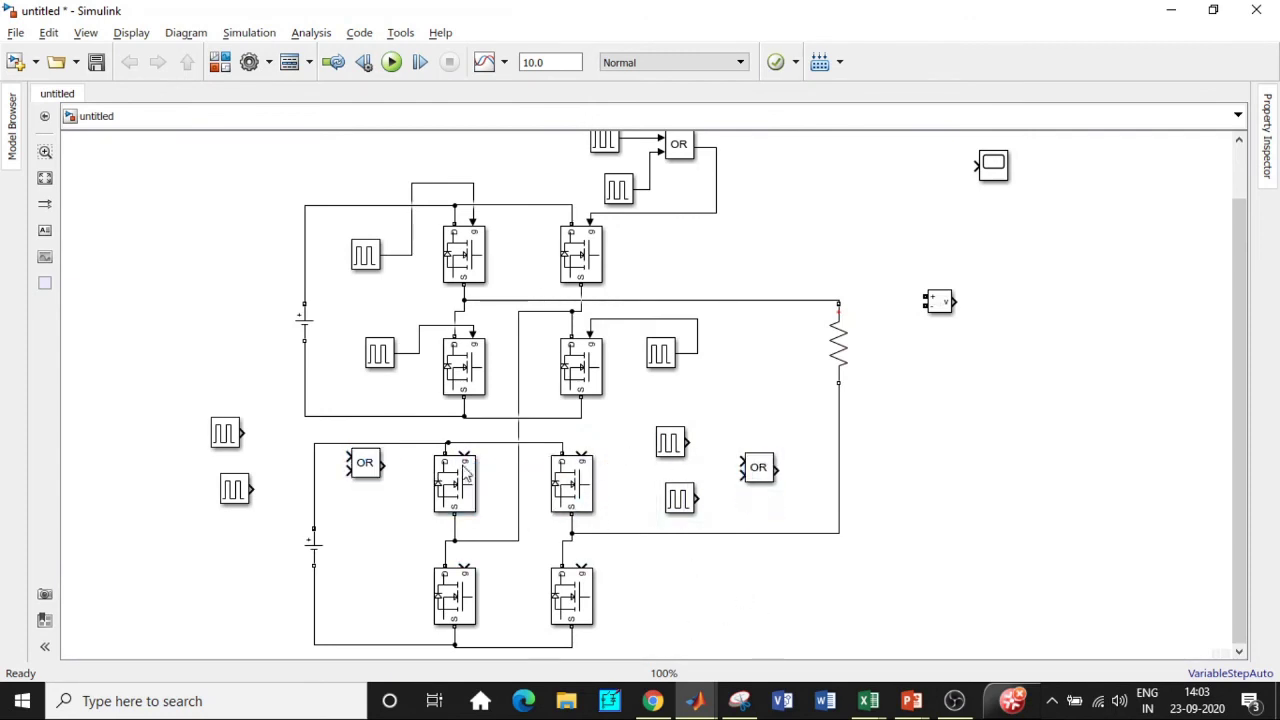
Set Pulse Generator5's pulse width to (6/8)*100.
double_click(225, 432)
scroll(420, 450, down, 3)
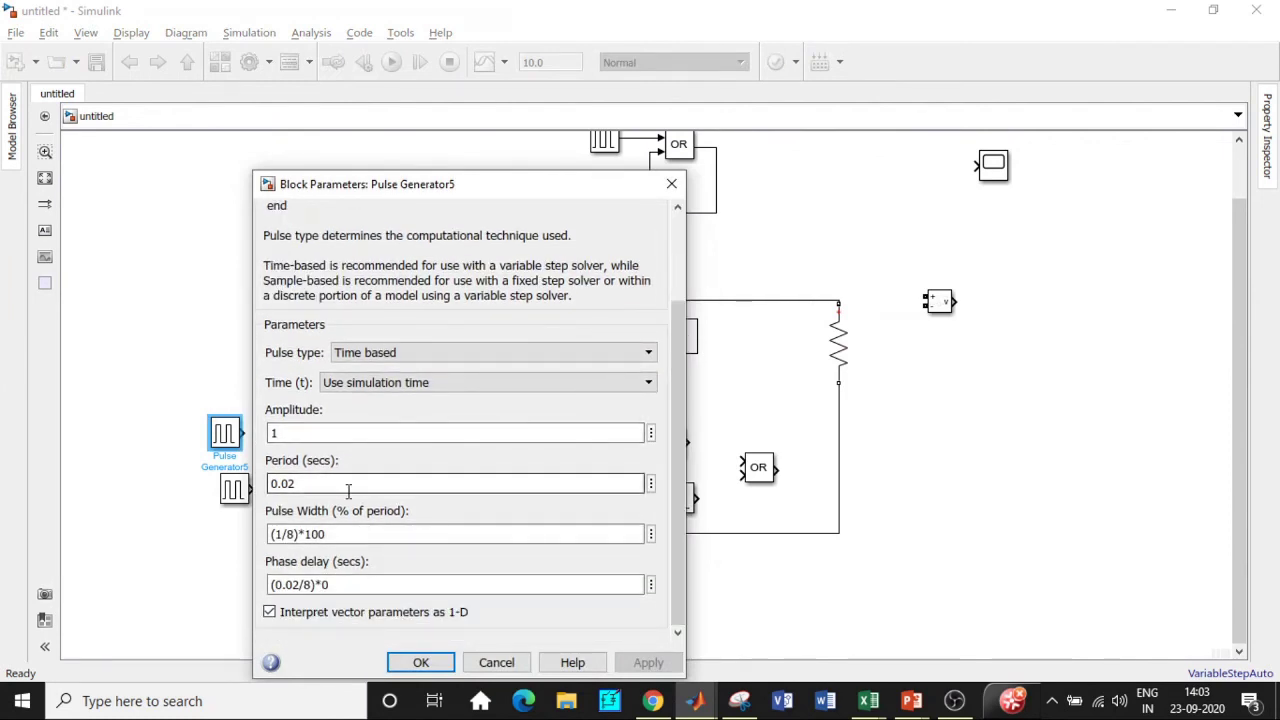
click(276, 530)
double_click(280, 530)
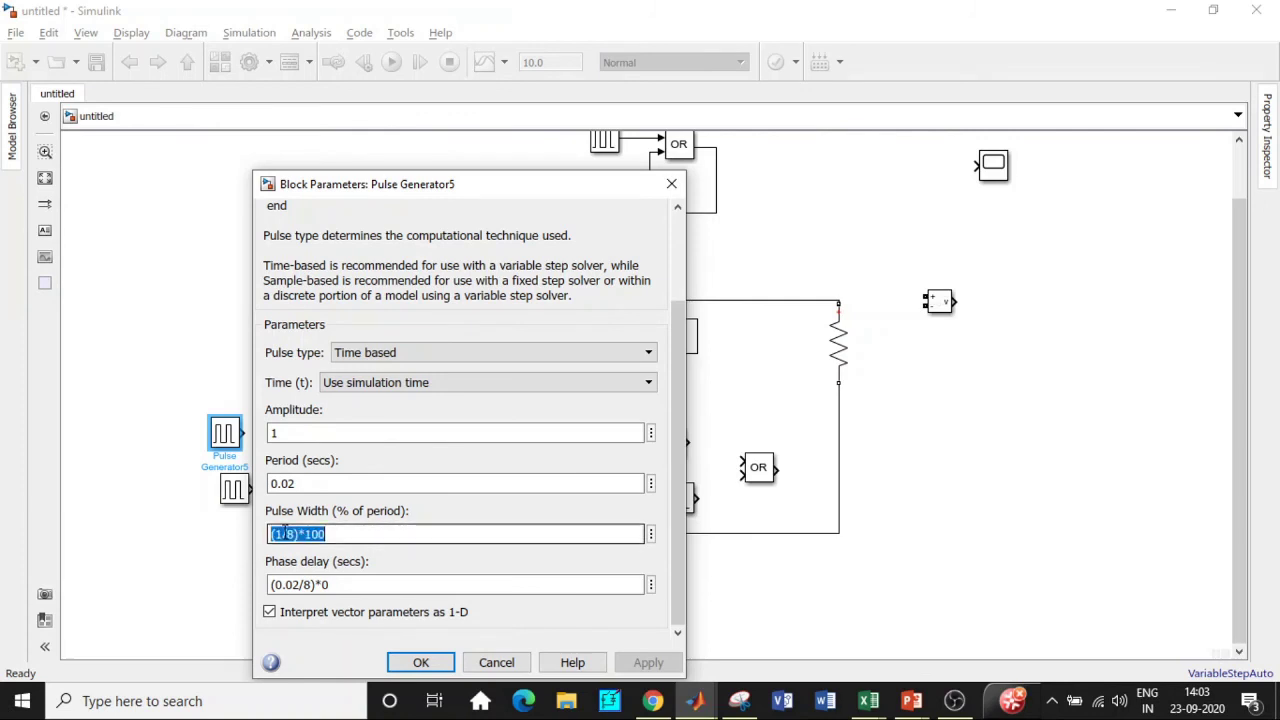
click(285, 531)
key(BackSpace)
text(6)
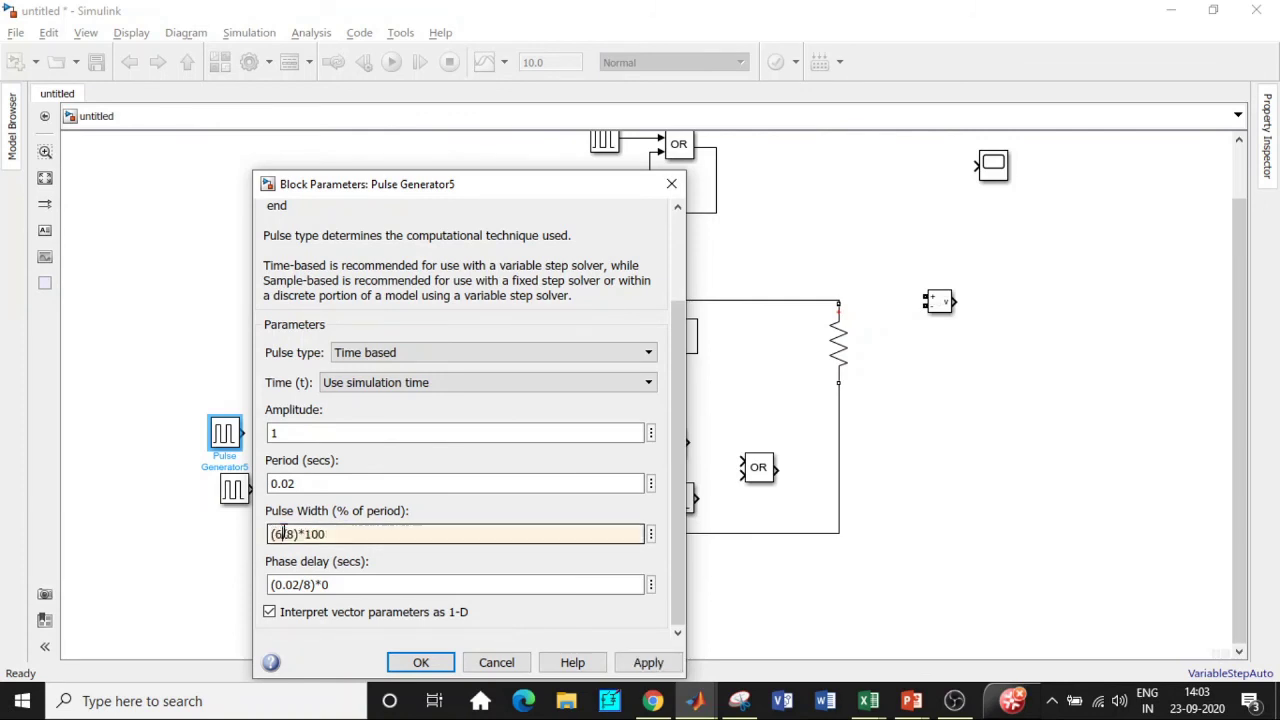
click(330, 592)
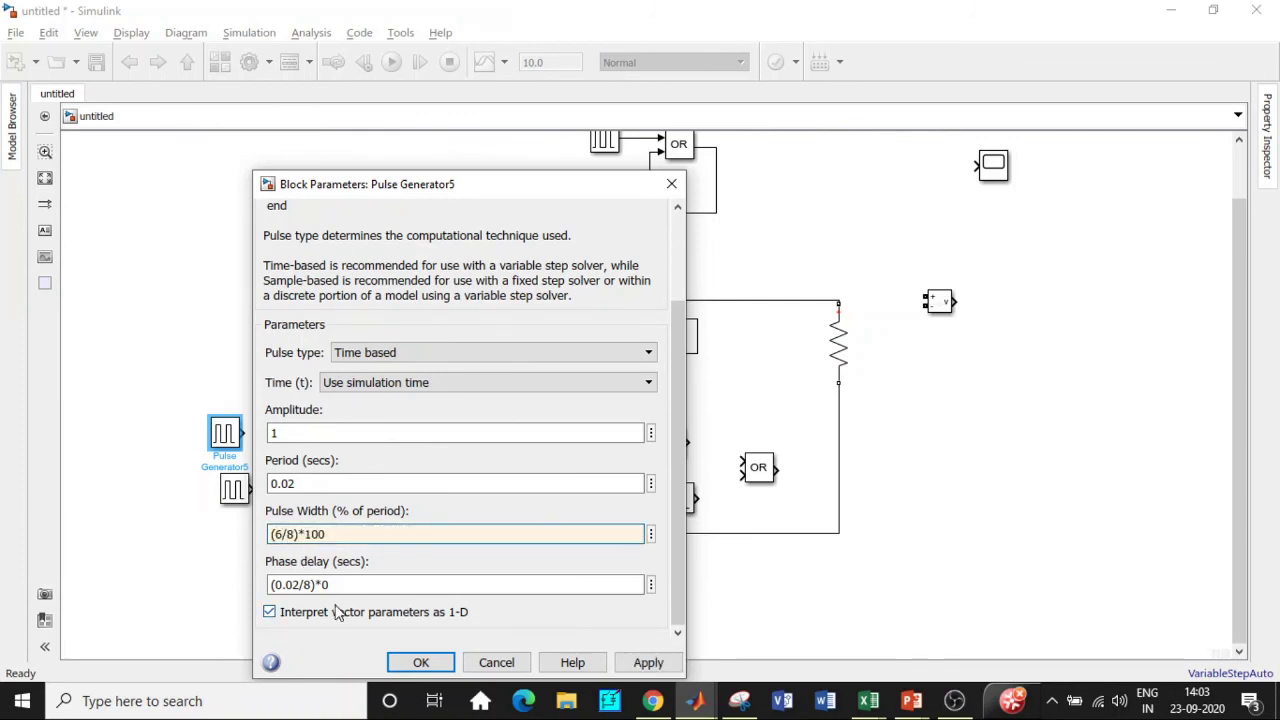
click(334, 584)
click(419, 662)
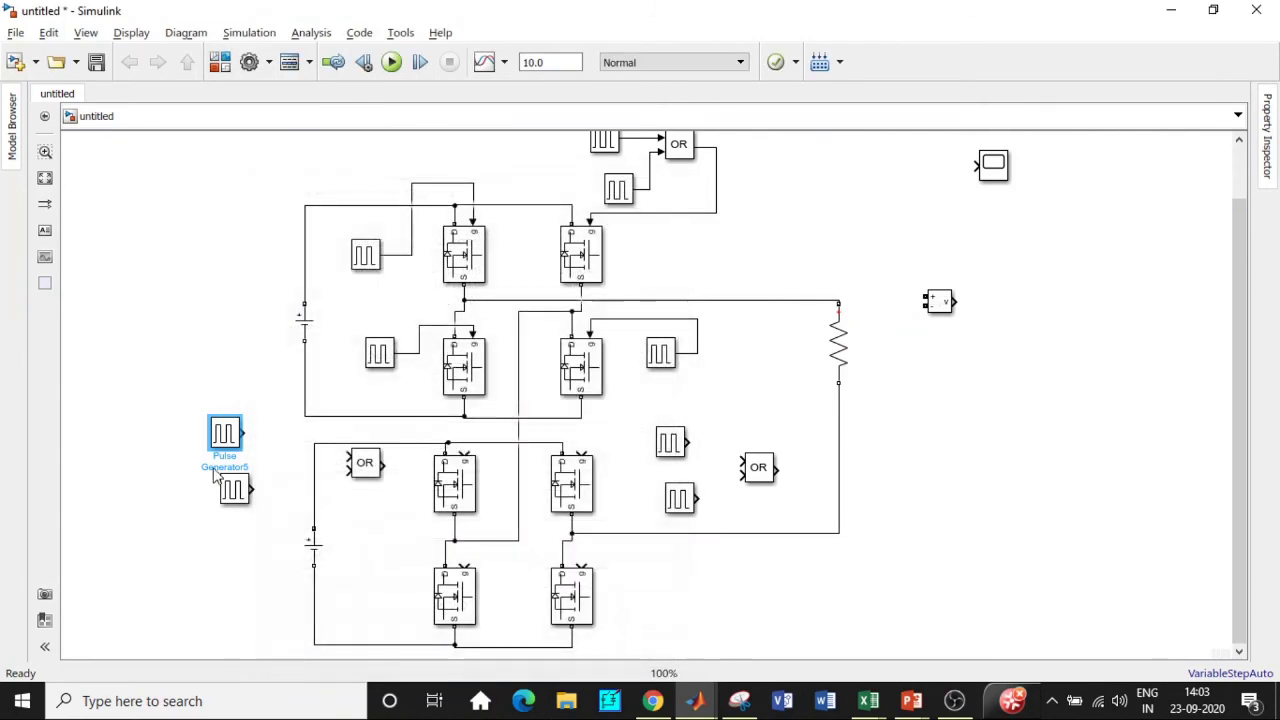
Set Pulse Generator6's phase delay to (0.02/8)*7 and wire both outer generators through the OR block to the lower bridge's first top Mosfet gate.
click(233, 489)
double_click(233, 489)
scroll(686, 430, down, 3)
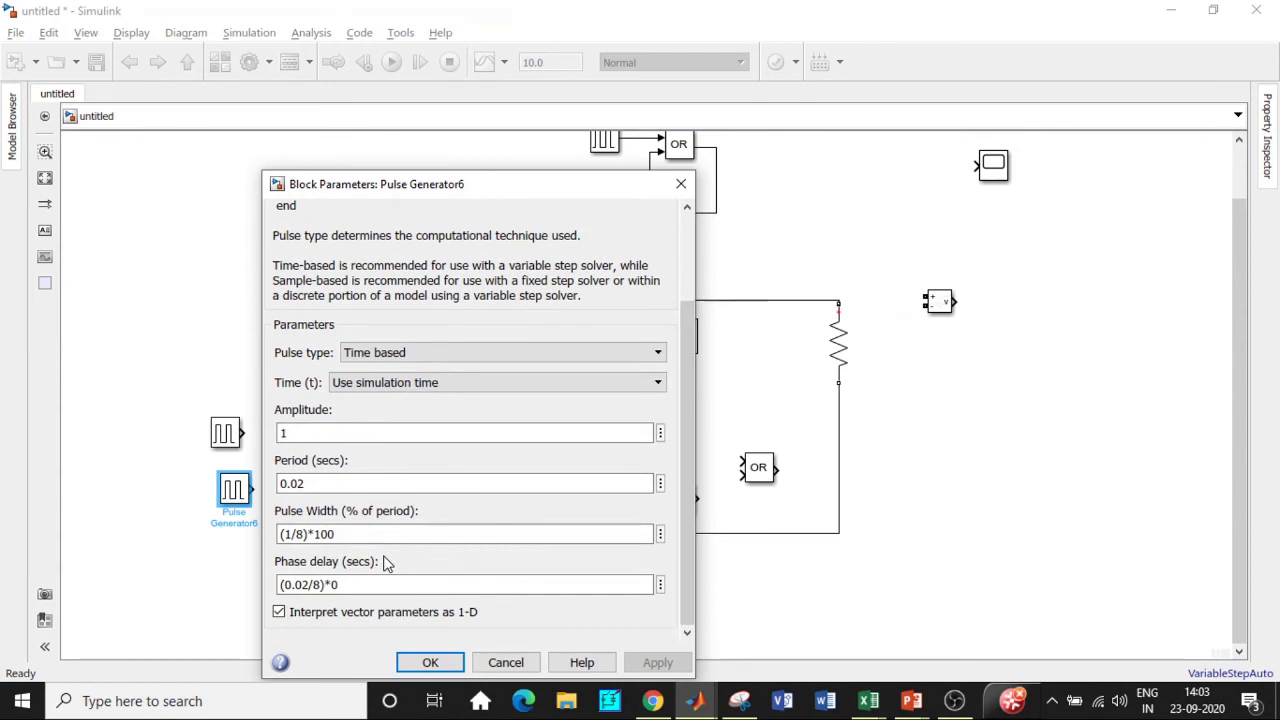
click(304, 535)
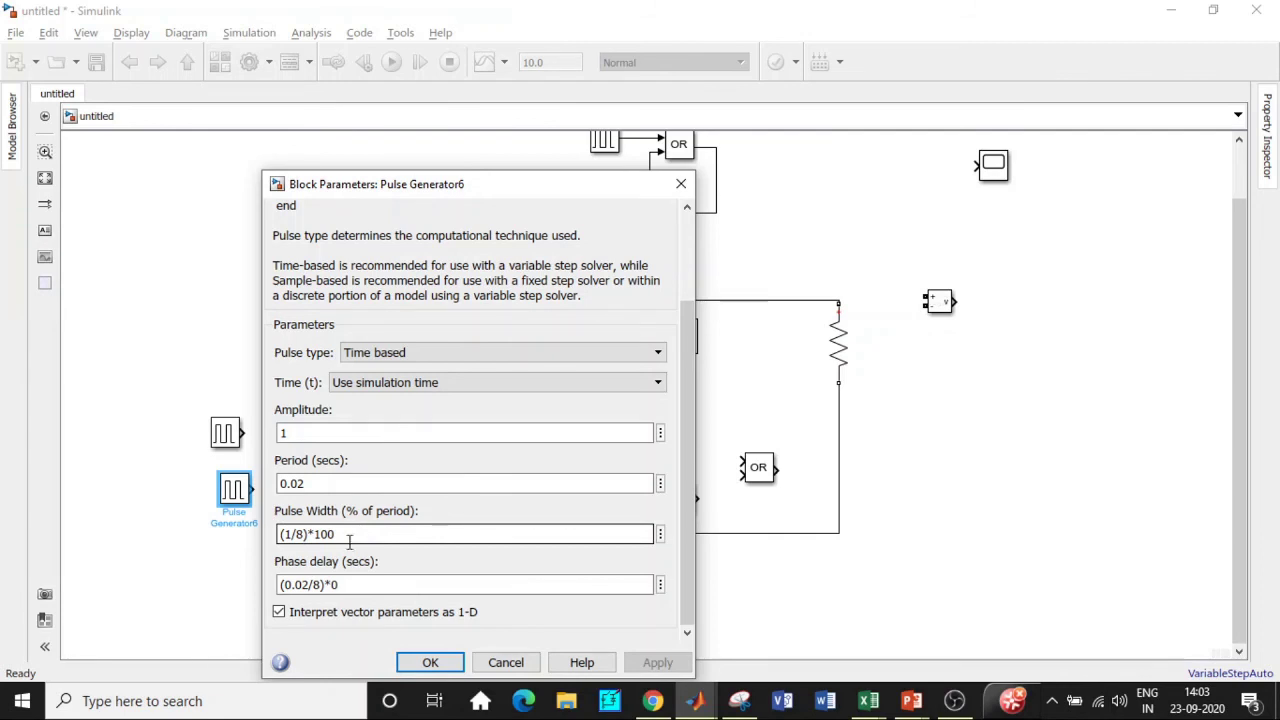
click(340, 584)
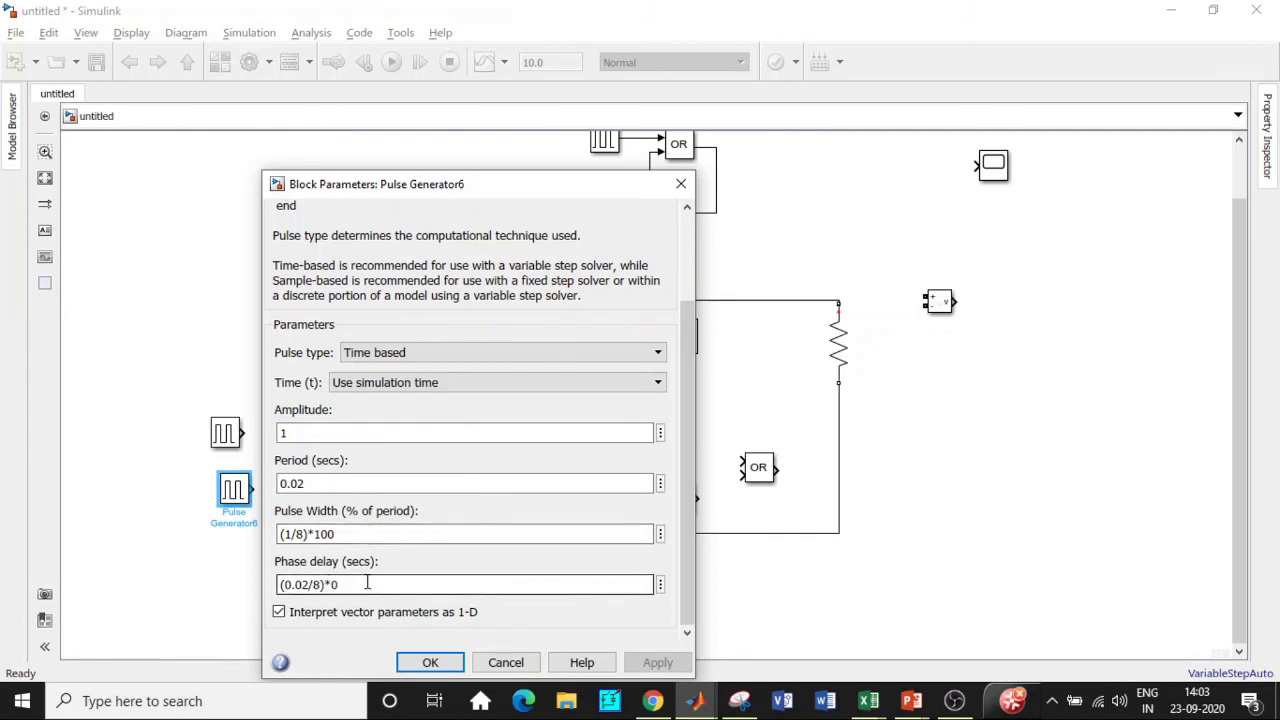
key(BackSpace)
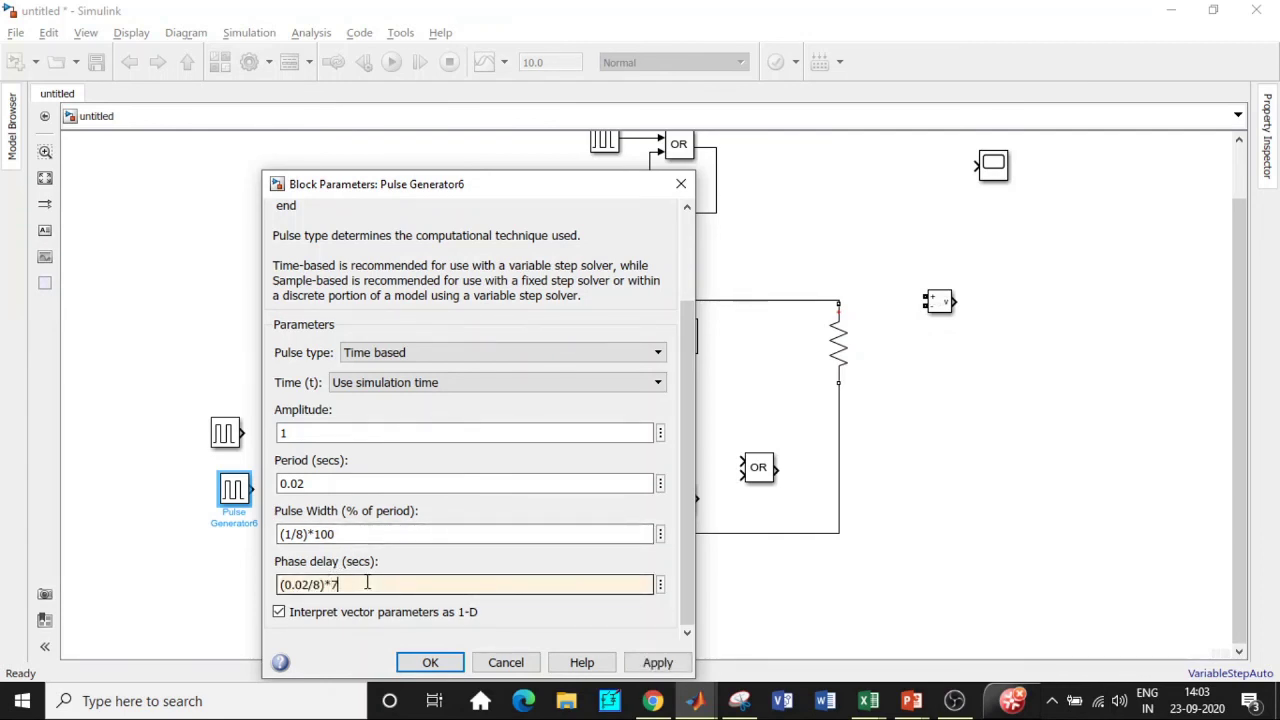
click(427, 662)
drag(242, 432, 350, 458)
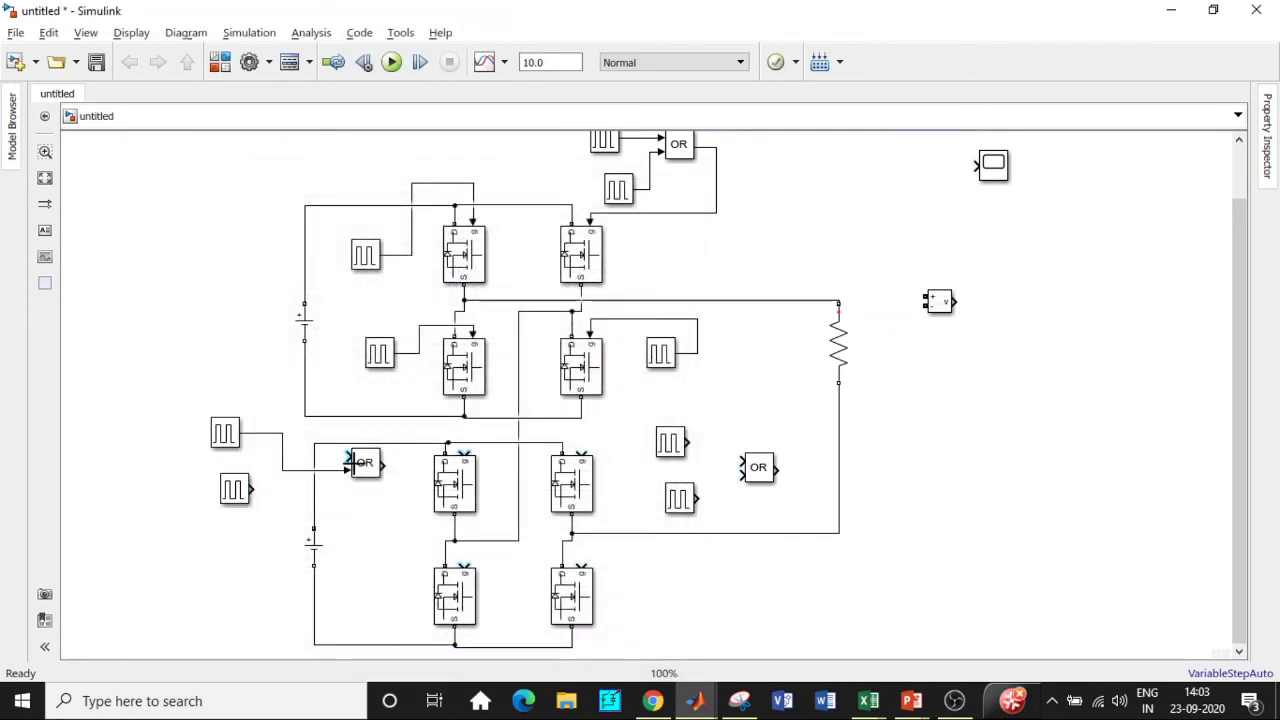
drag(252, 489, 472, 450)
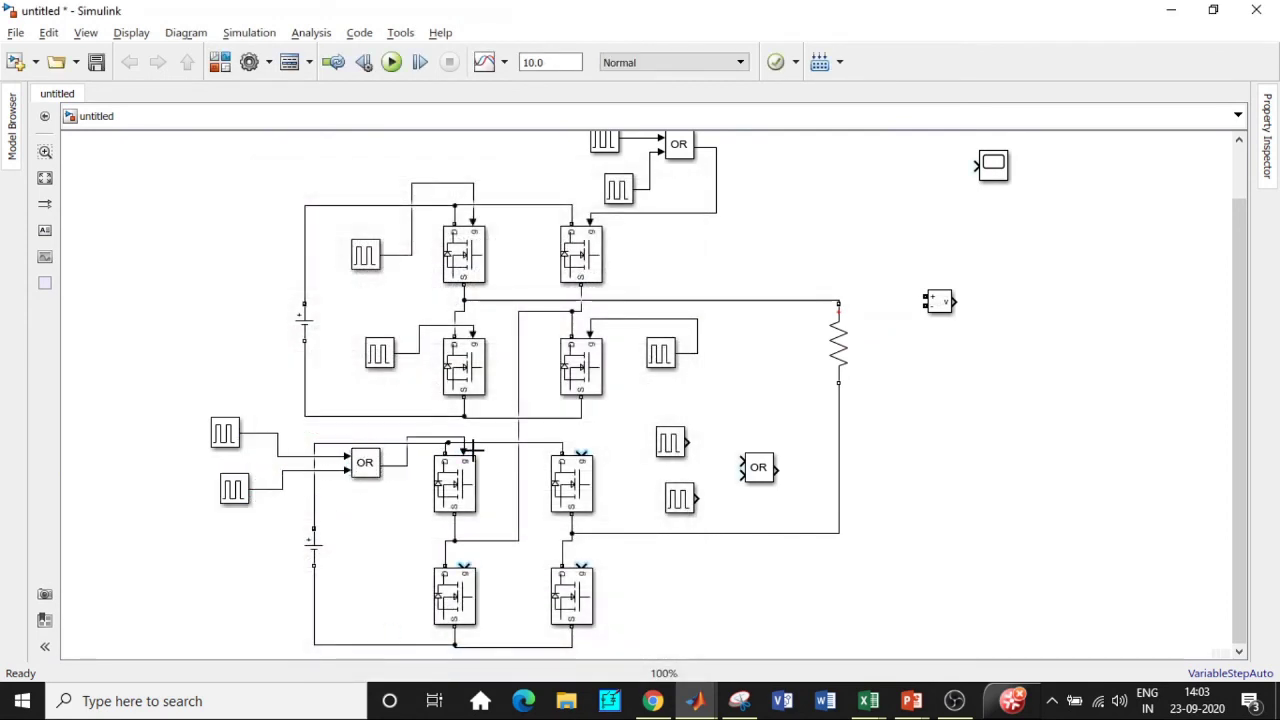
Set Pulse Generator7's pulse width to (2/8)*100.
double_click(679, 442)
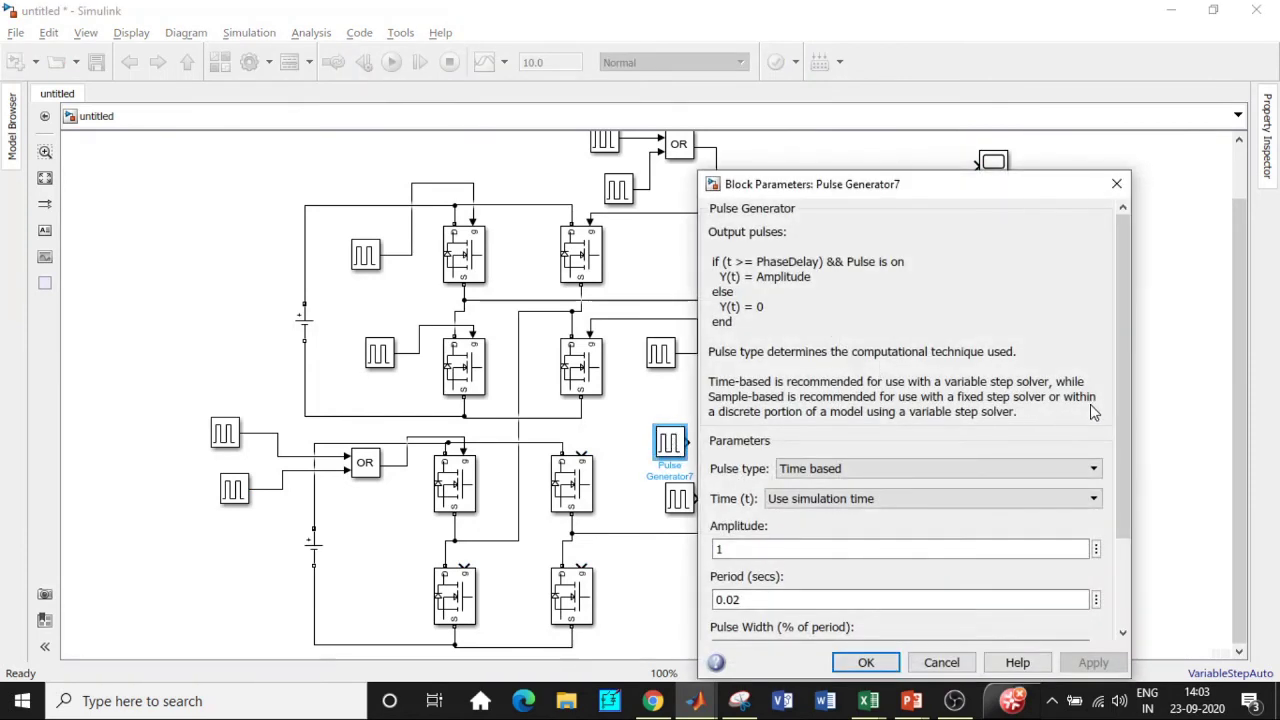
scroll(1125, 524, down, 3)
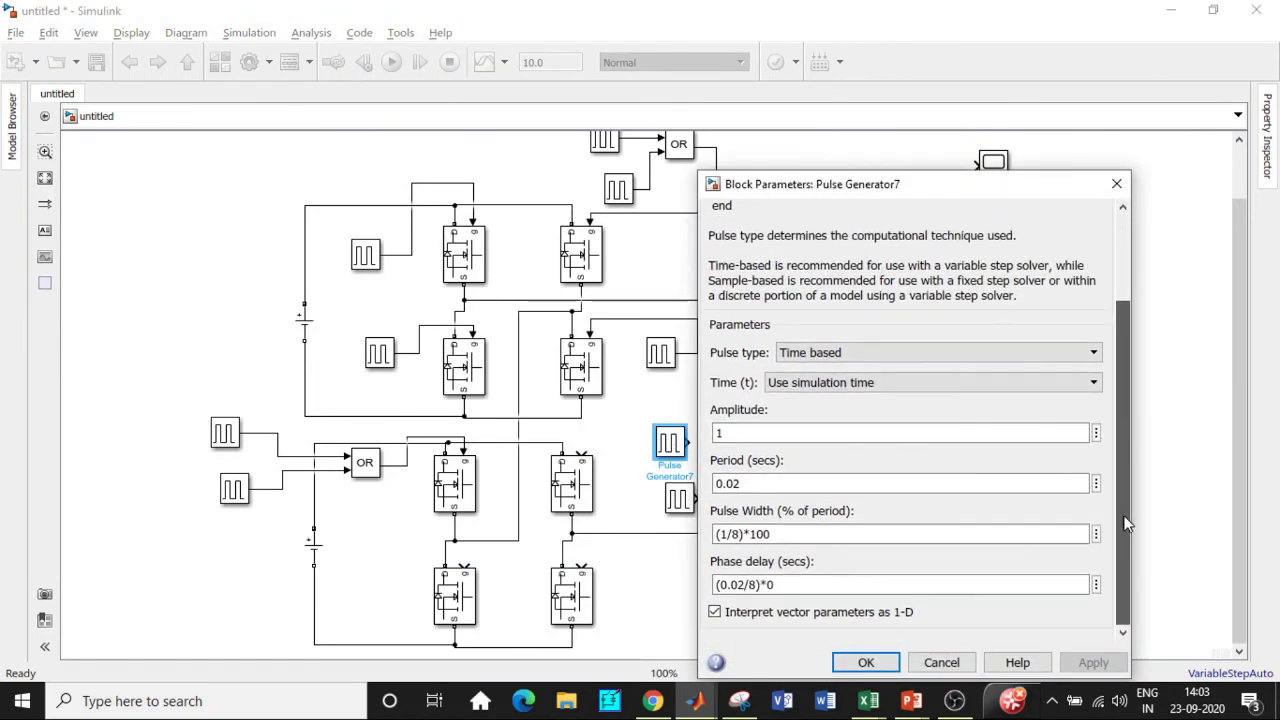
click(718, 534)
click(726, 532)
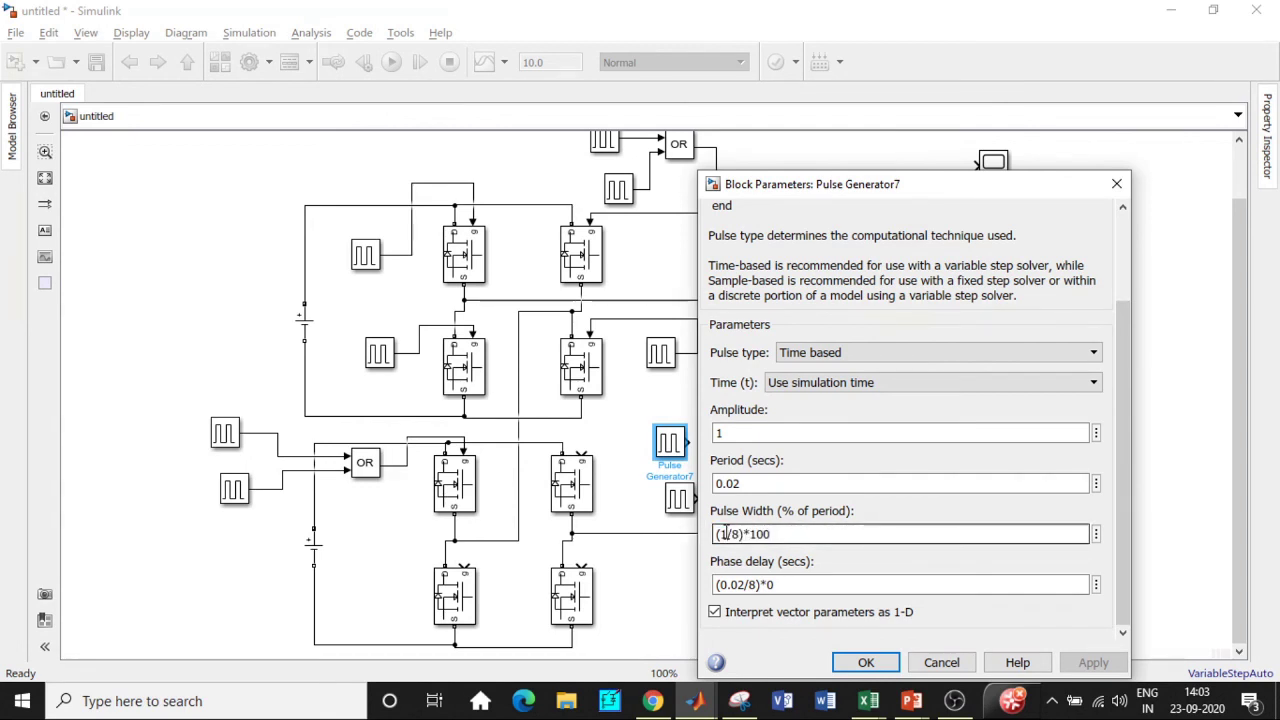
key(BackSpace)
text(2)
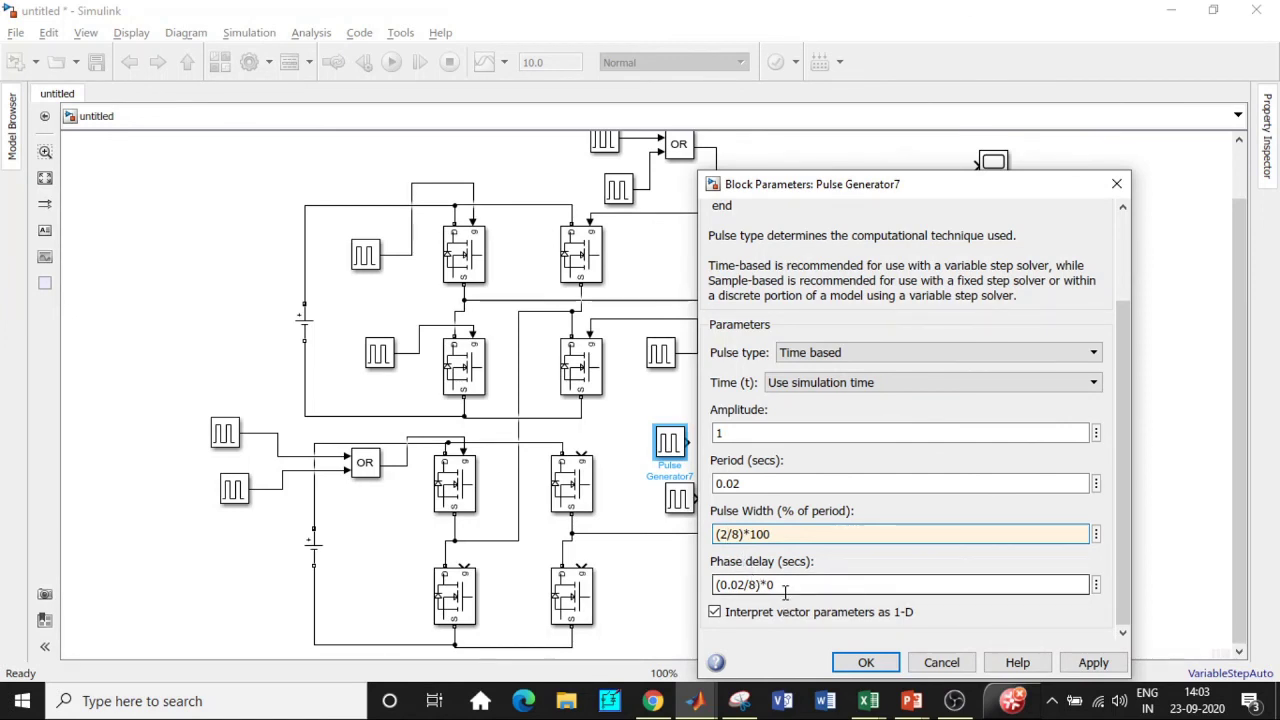
click(867, 660)
Set Pulse Generator8's pulse width to (5/8)*100 and its phase delay to (0.02/8)*3.
click(681, 500)
double_click(681, 500)
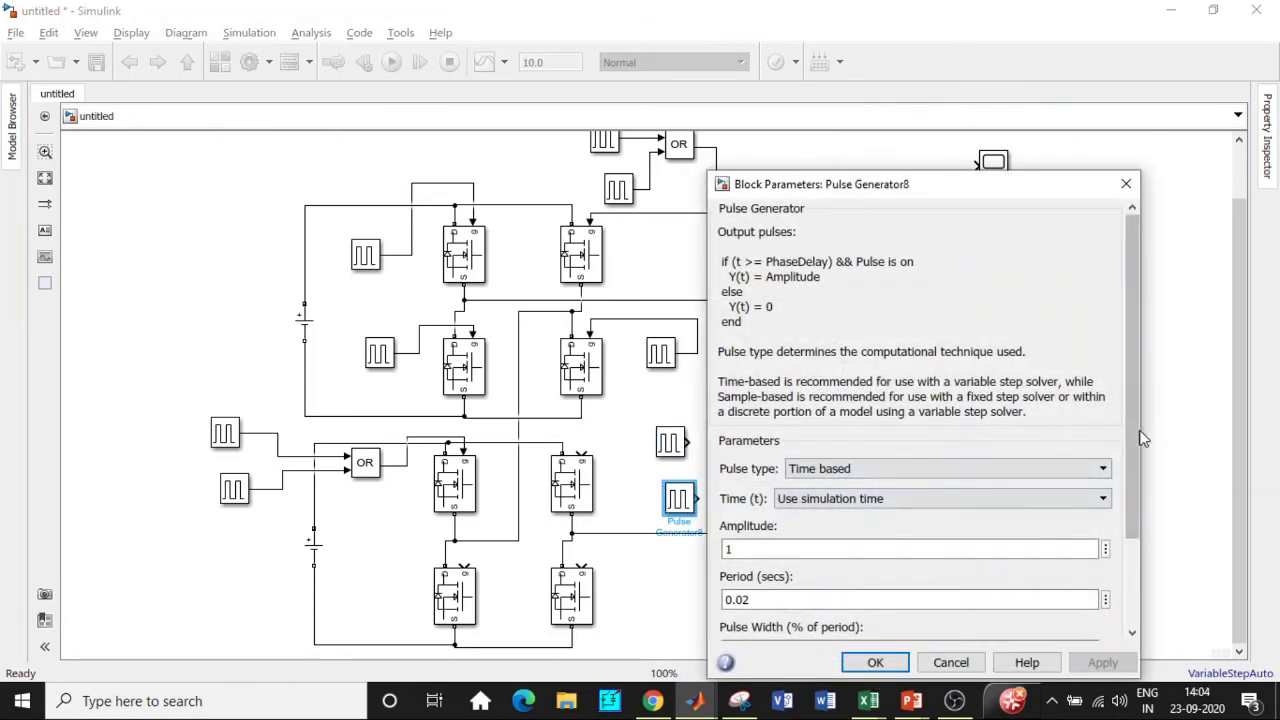
scroll(815, 560, down, 3)
click(750, 534)
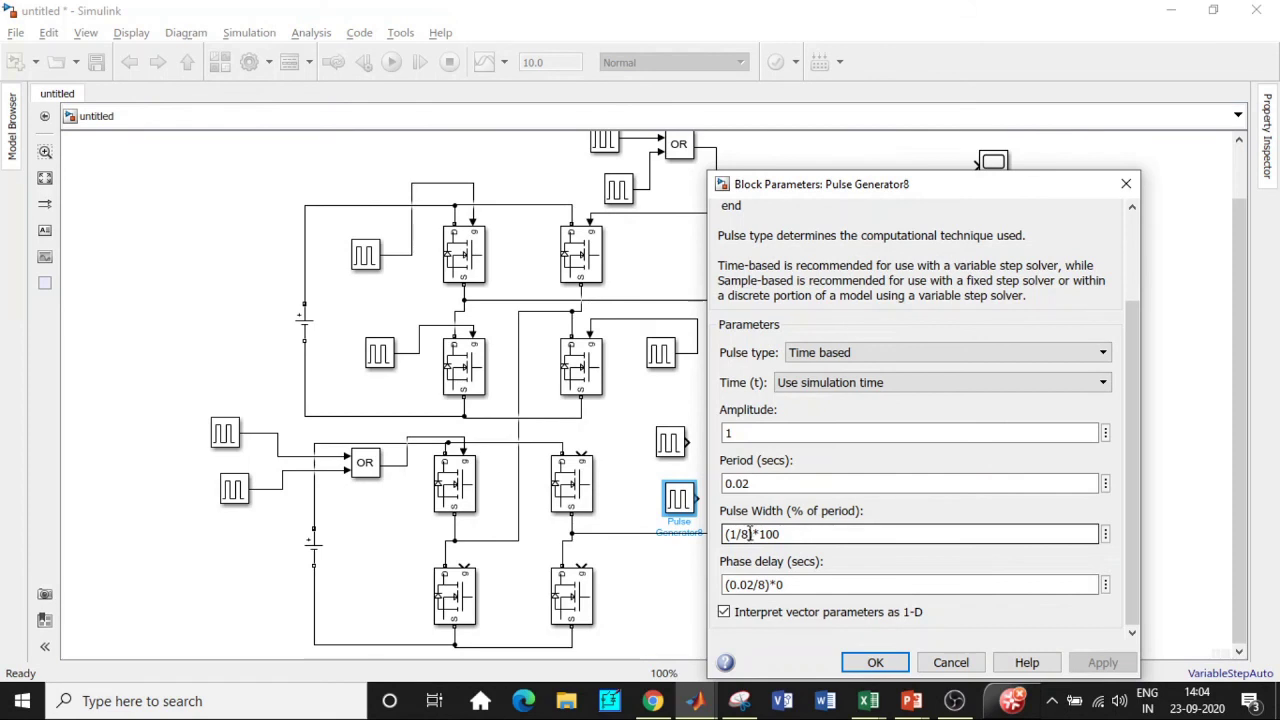
click(738, 534)
key(BackSpace)
text(5)
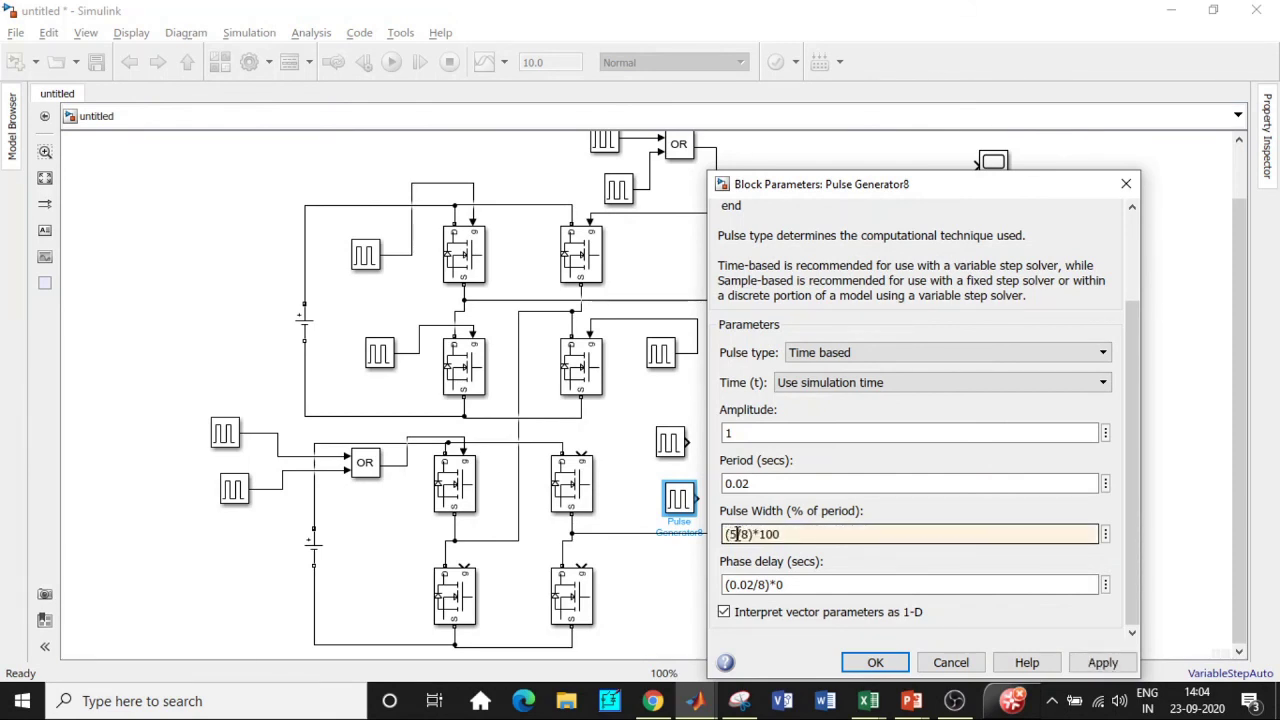
click(809, 584)
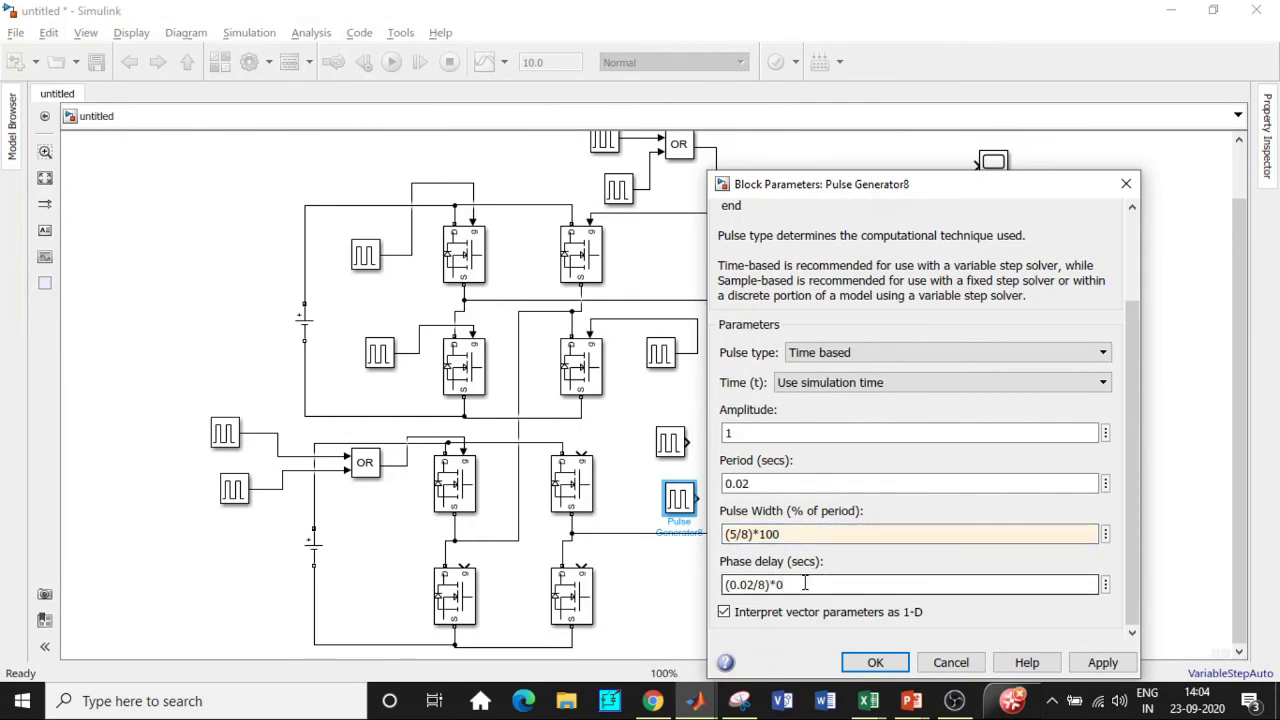
key(BackSpace)
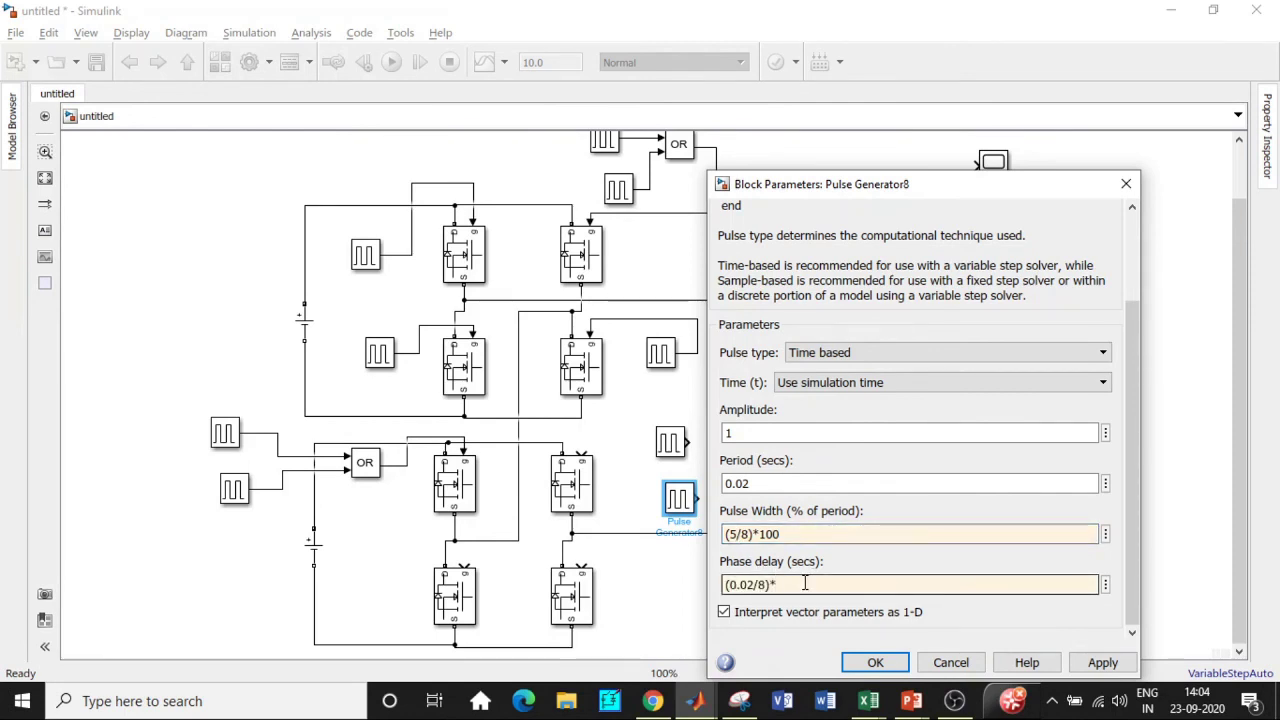
text(3)
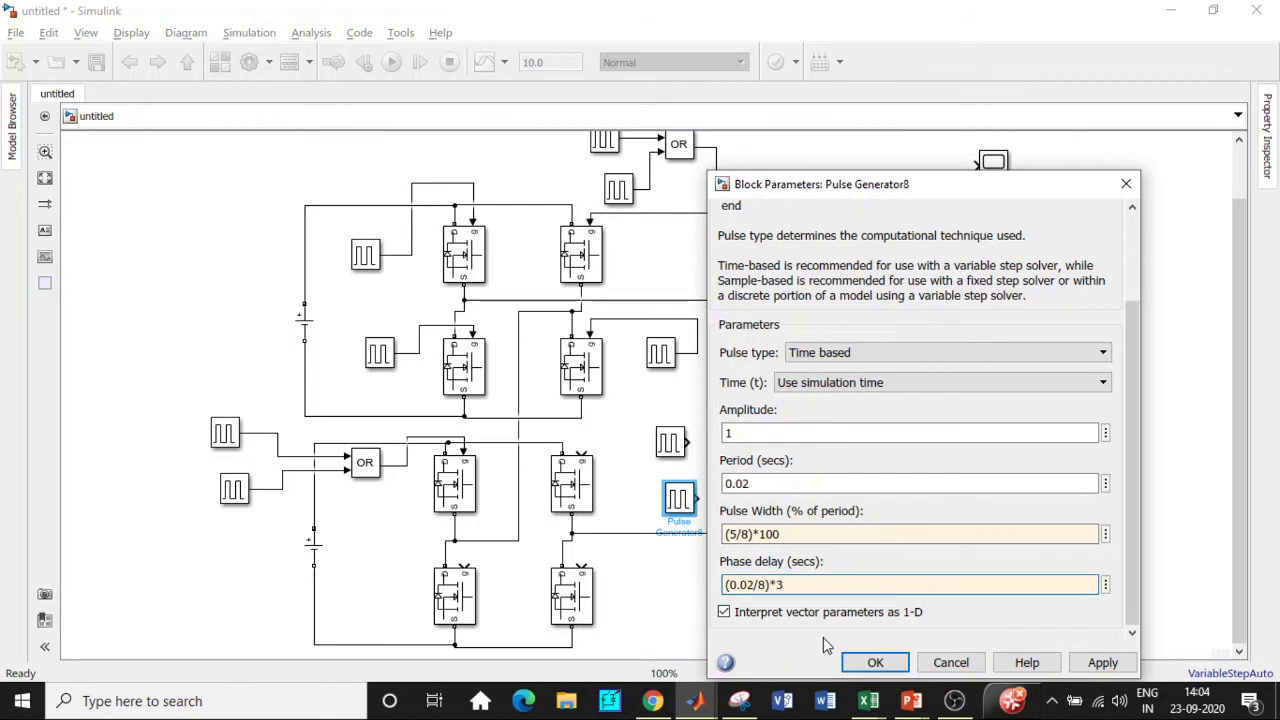
click(875, 662)
Wire Pulse Generator7 and Pulse Generator8 through their OR block to the gate of the lower bridge's second top Mosfet.
drag(688, 442, 742, 462)
mouse_move(699, 498)
mouse_down()
mouse_move(742, 475)
mouse_move(646, 423)
mouse_move(584, 452)
mouse_up()
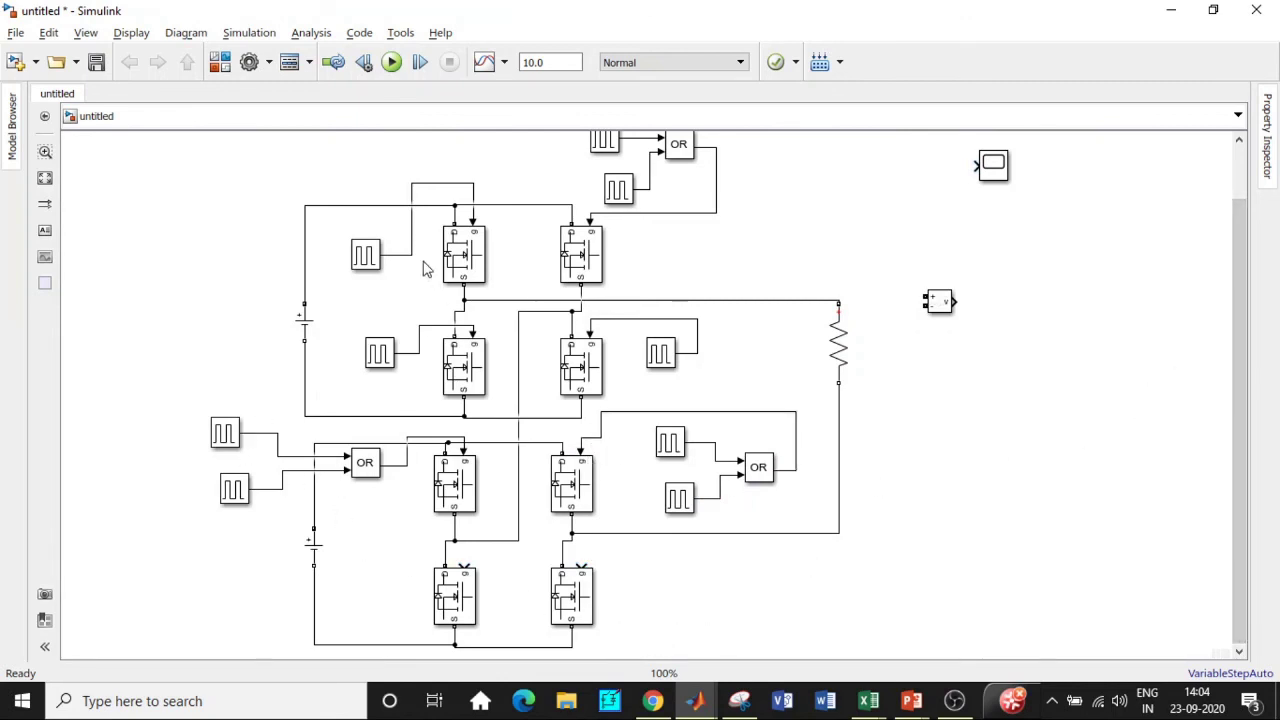
Copy the pulse generator of the upper bridge's first top Mosfet twice, placing one copy beside each bottom Mosfet of the lower bridge.
click(375, 258)
drag(370, 260, 370, 563)
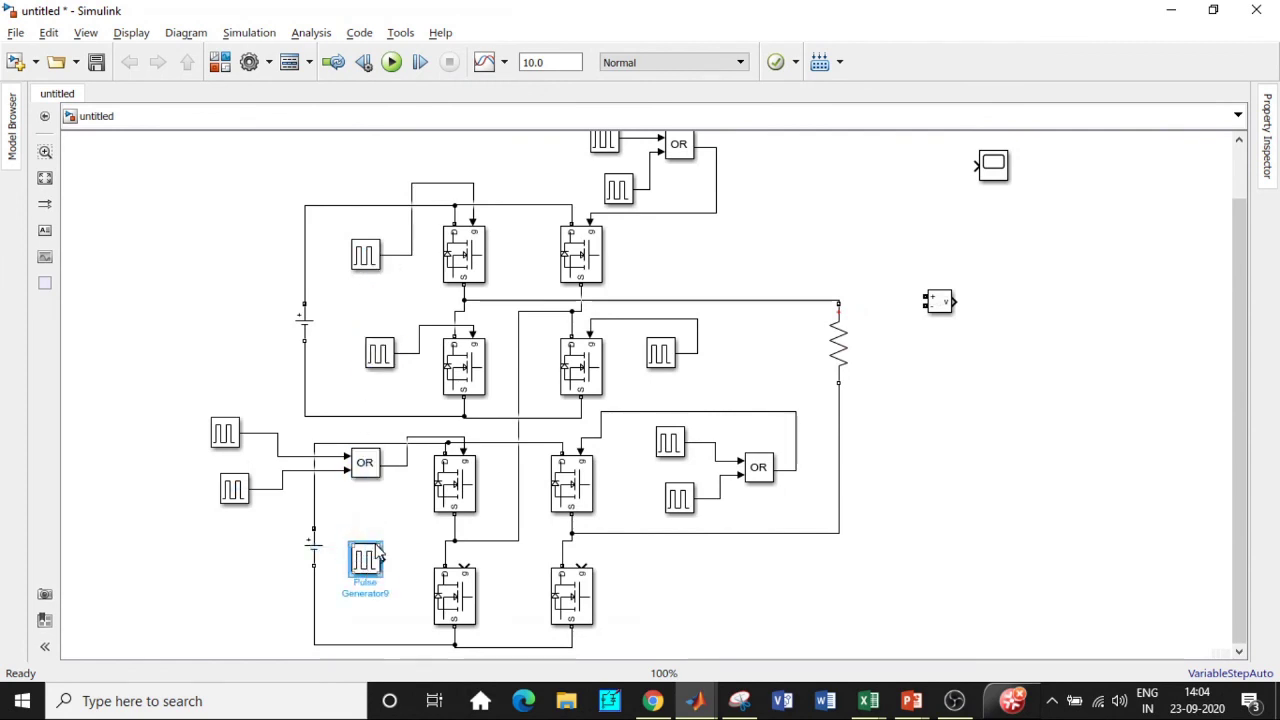
drag(370, 258, 656, 563)
Set Pulse Generator9's pulse width to (1/8)*100 and its phase delay to (0.02/8)*6.
double_click(365, 560)
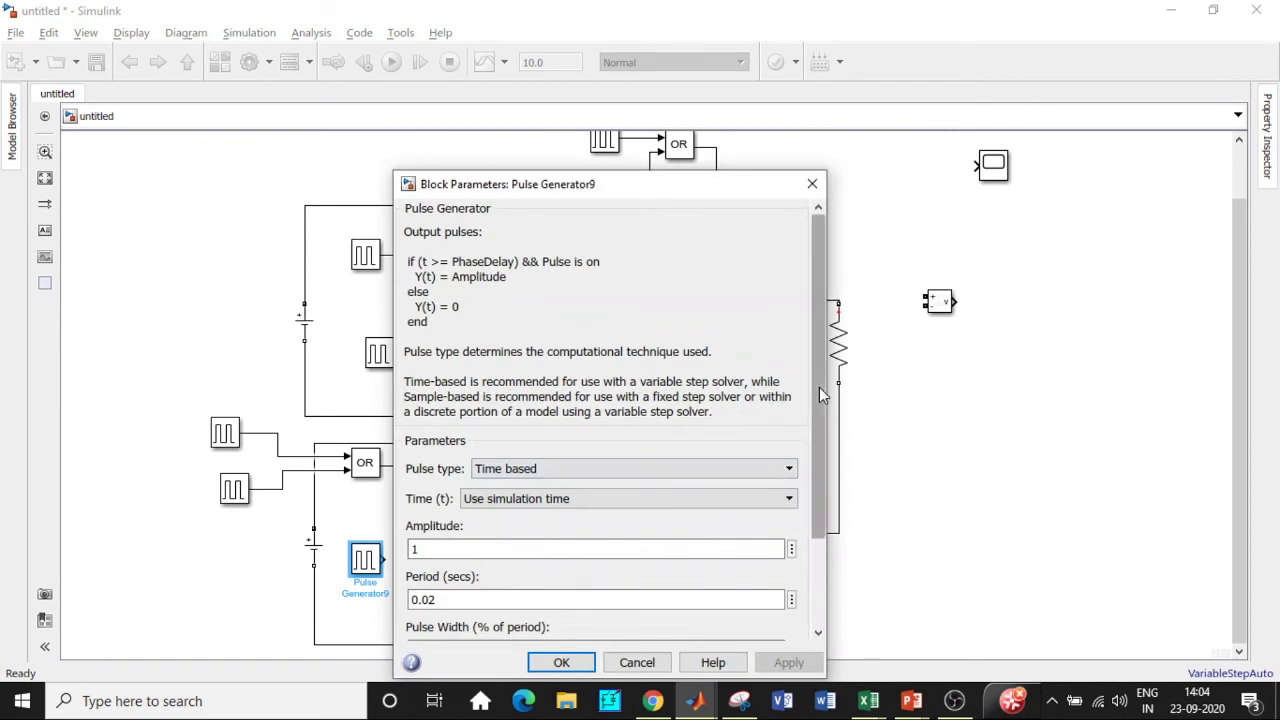
scroll(622, 530, down, 3)
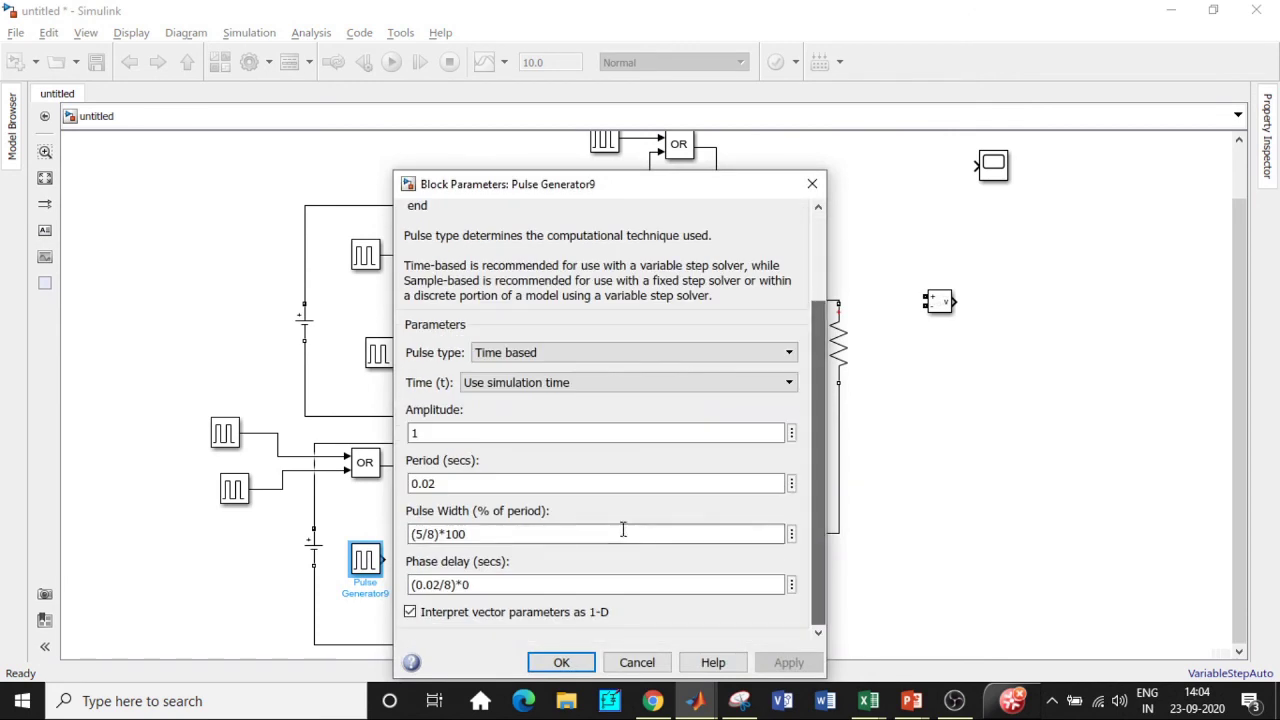
triple_click(427, 533)
click(427, 533)
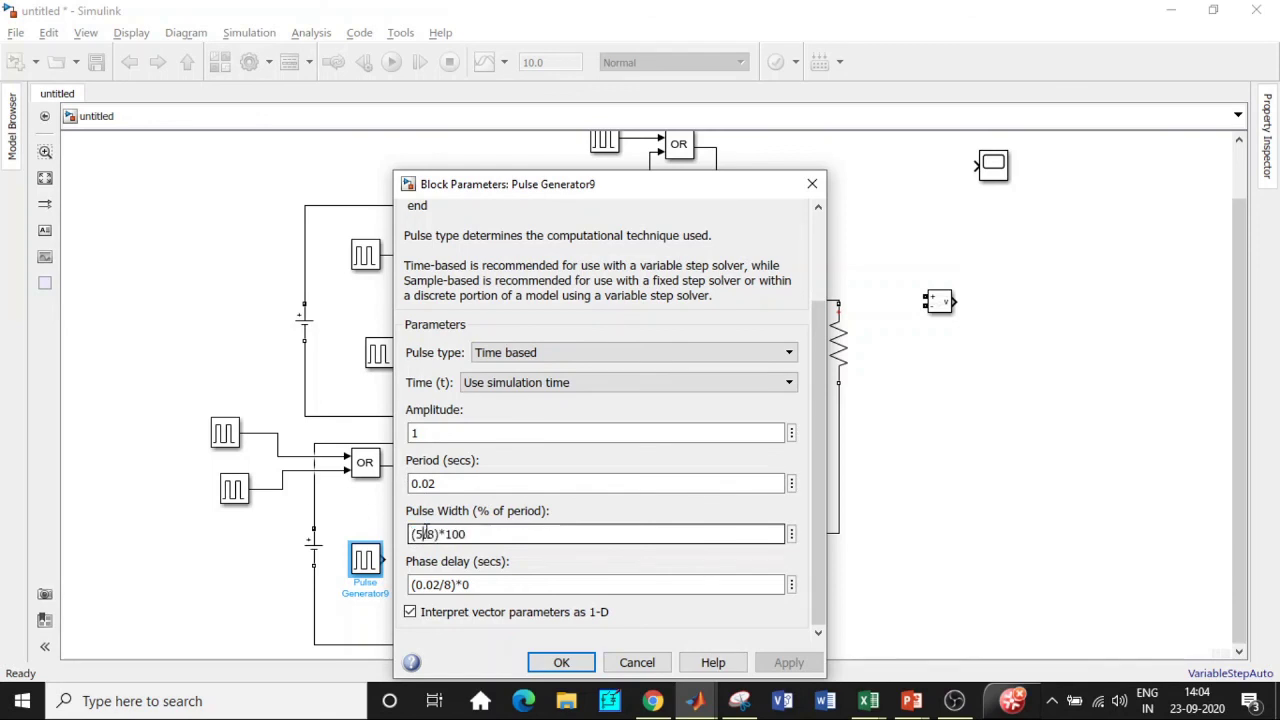
key(BackSpace)
text(1)
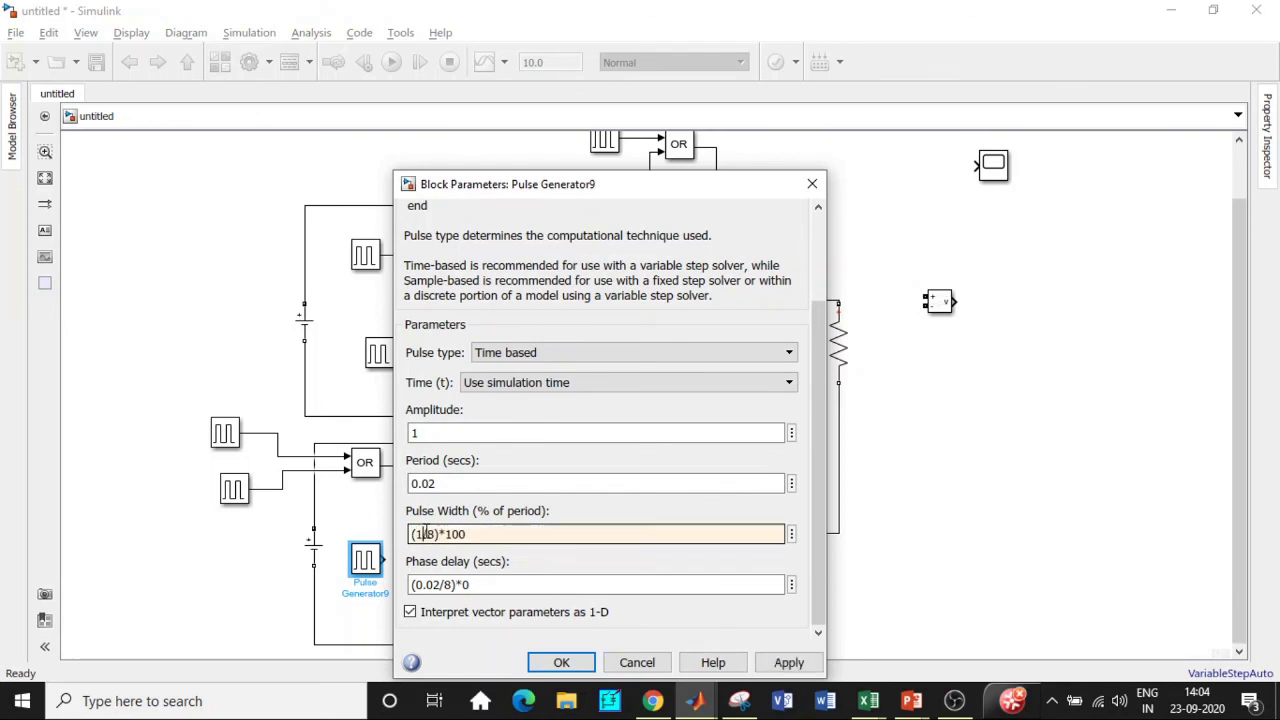
click(498, 584)
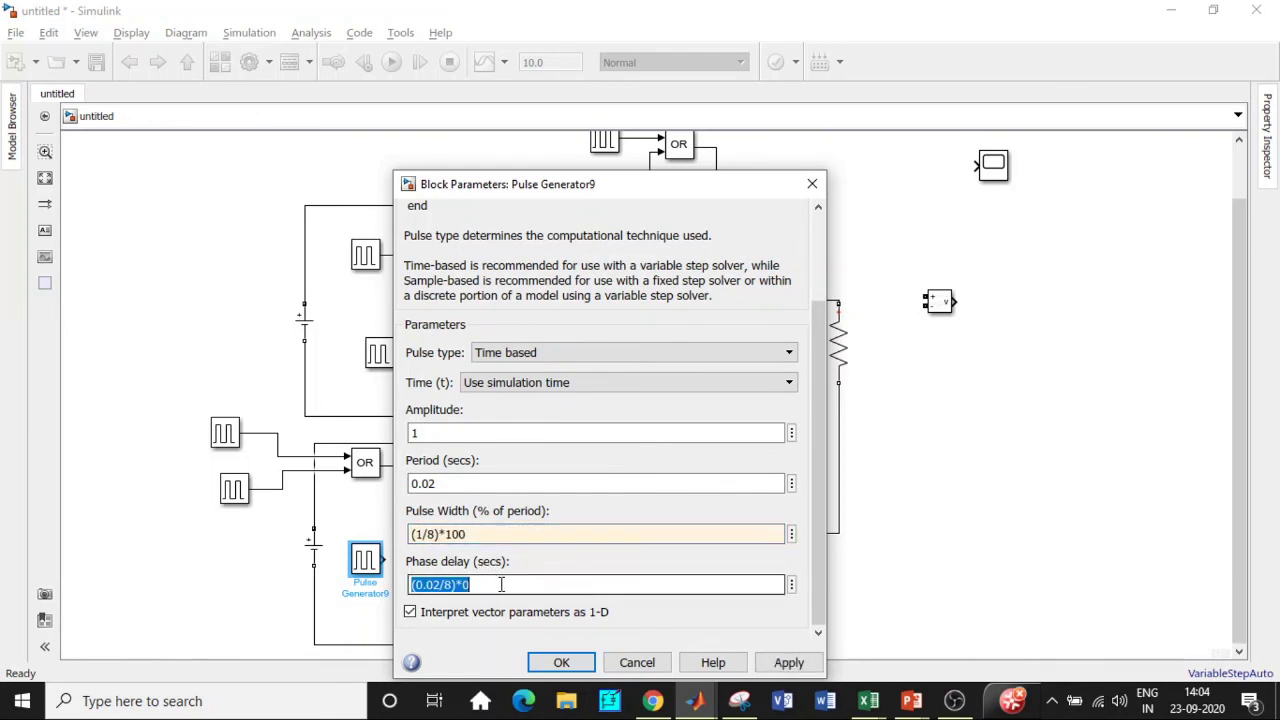
click(506, 584)
key(BackSpace)
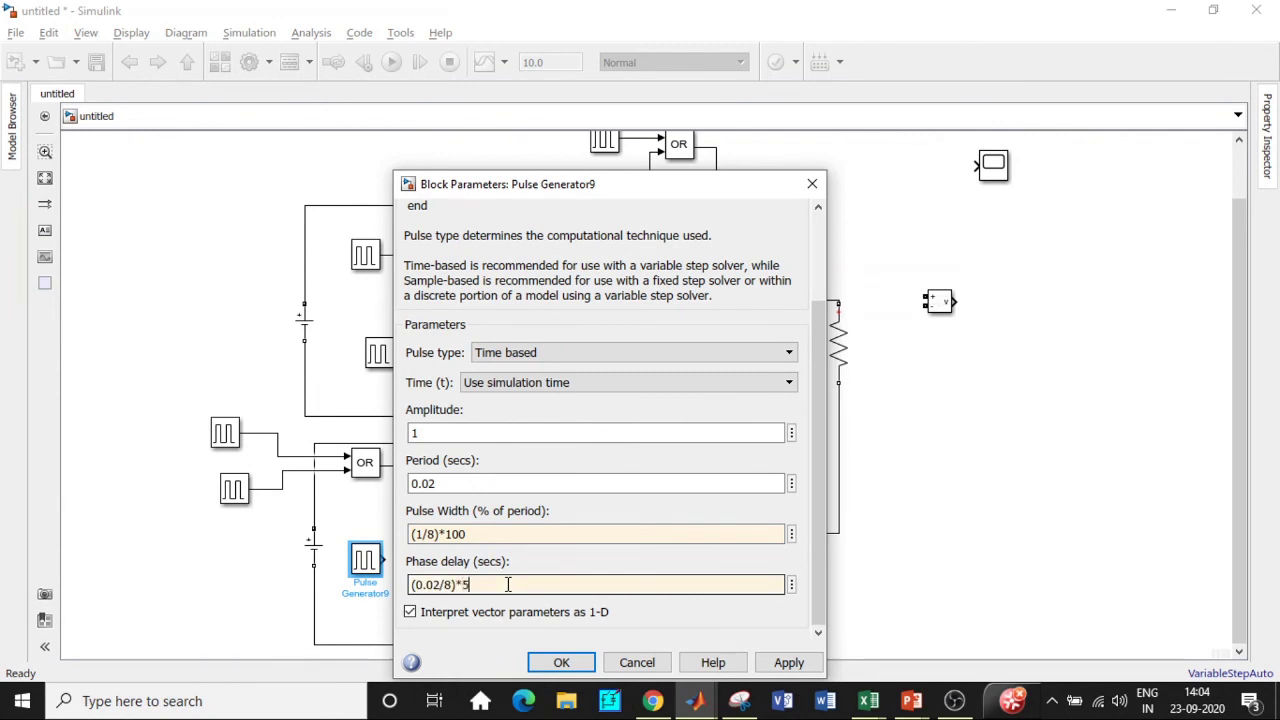
text(6)
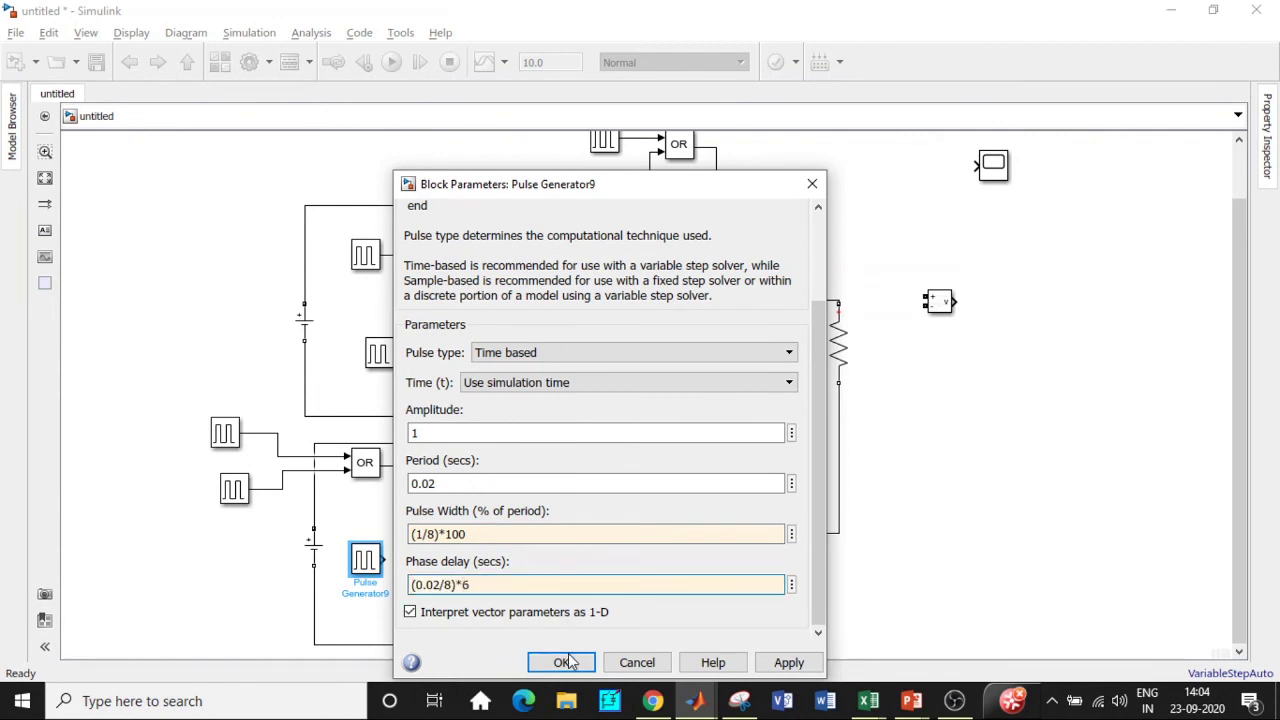
click(561, 662)
Wire the two new pulse generators to the gates of the lower bridge's two bottom Mosfets.
drag(384, 558, 463, 566)
drag(672, 560, 581, 566)
Set Pulse Generator10's pulse width to (1/8)*100 and its phase delay to (0.02/8)*2.
double_click(651, 560)
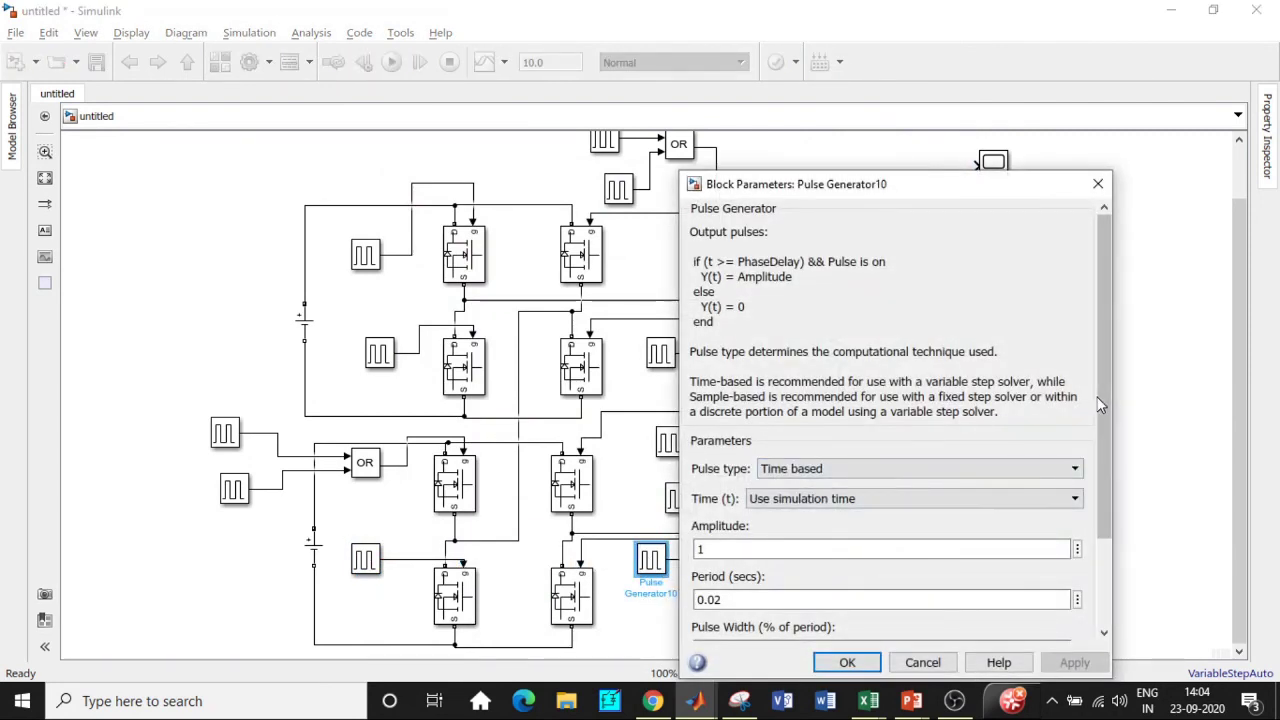
drag(1104, 450, 1104, 536)
click(733, 534)
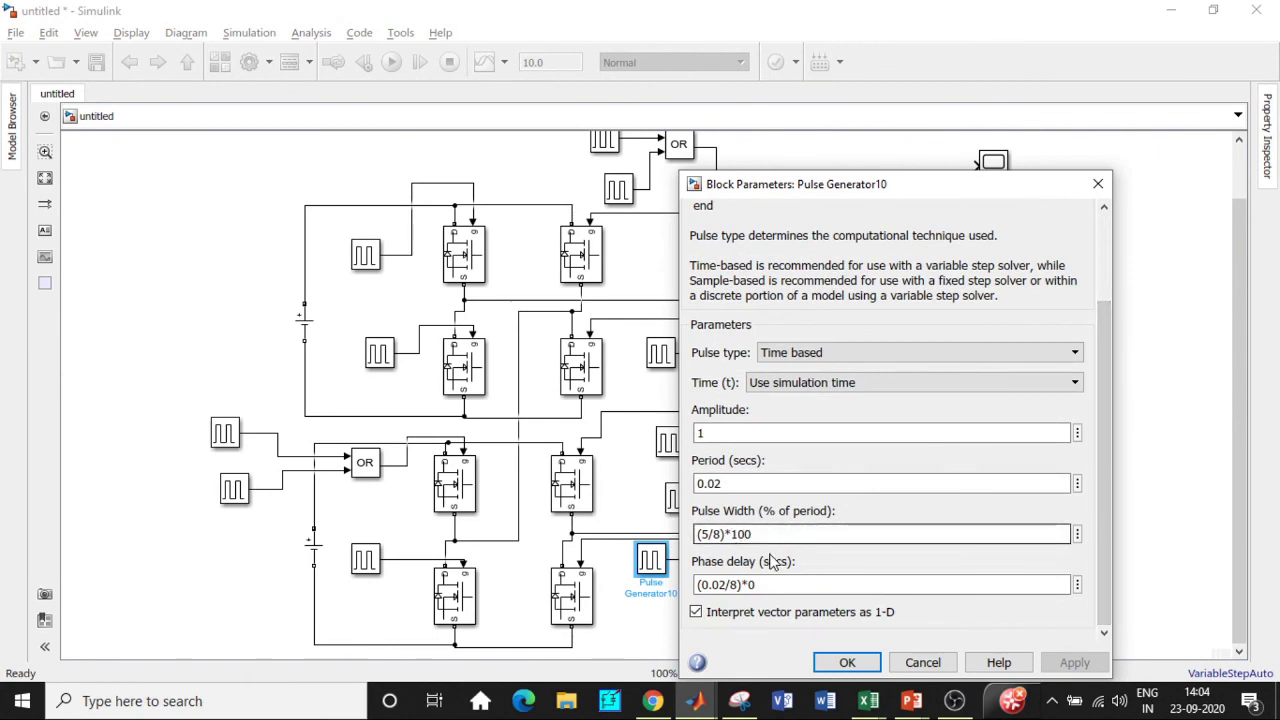
triple_click(716, 534)
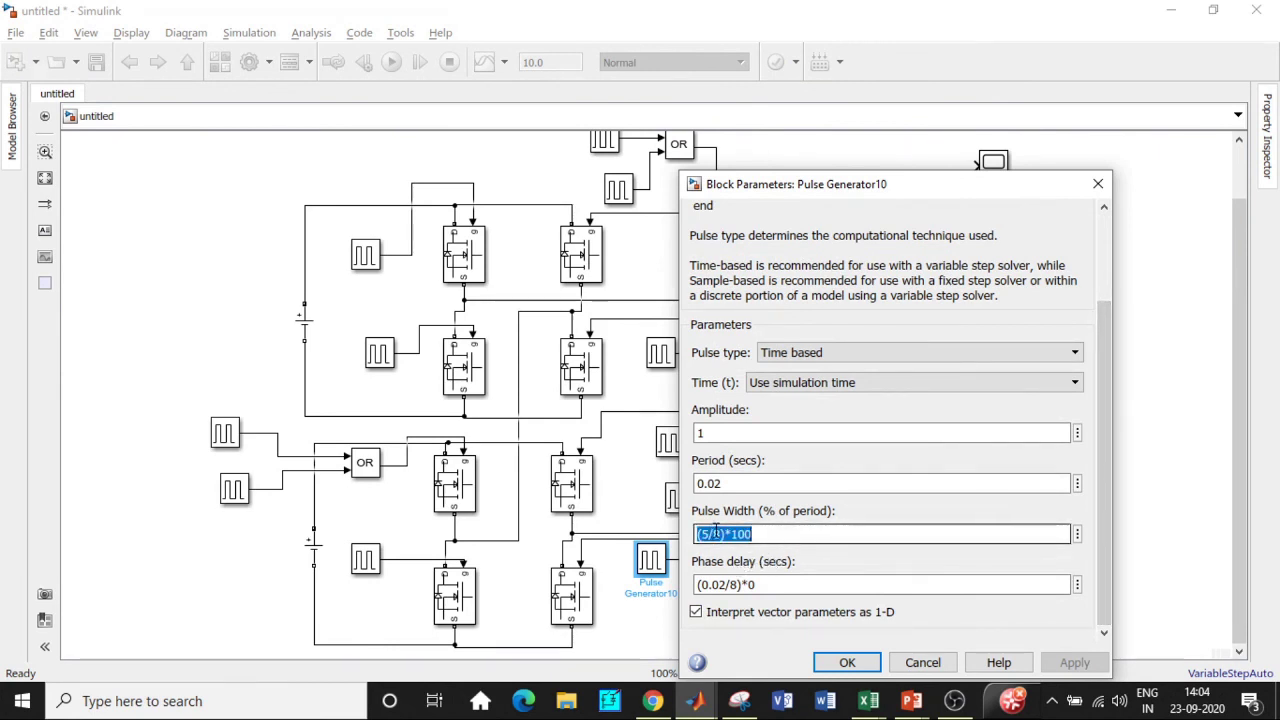
click(708, 534)
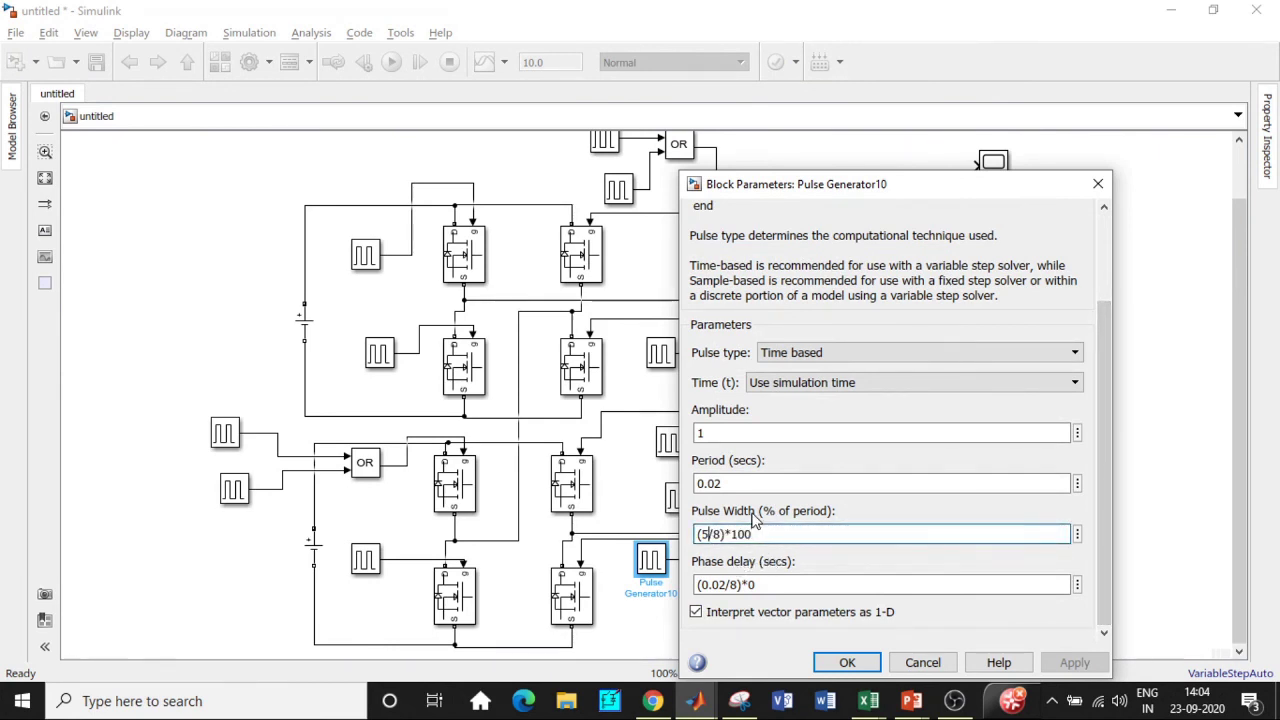
key(BackSpace)
text(1)
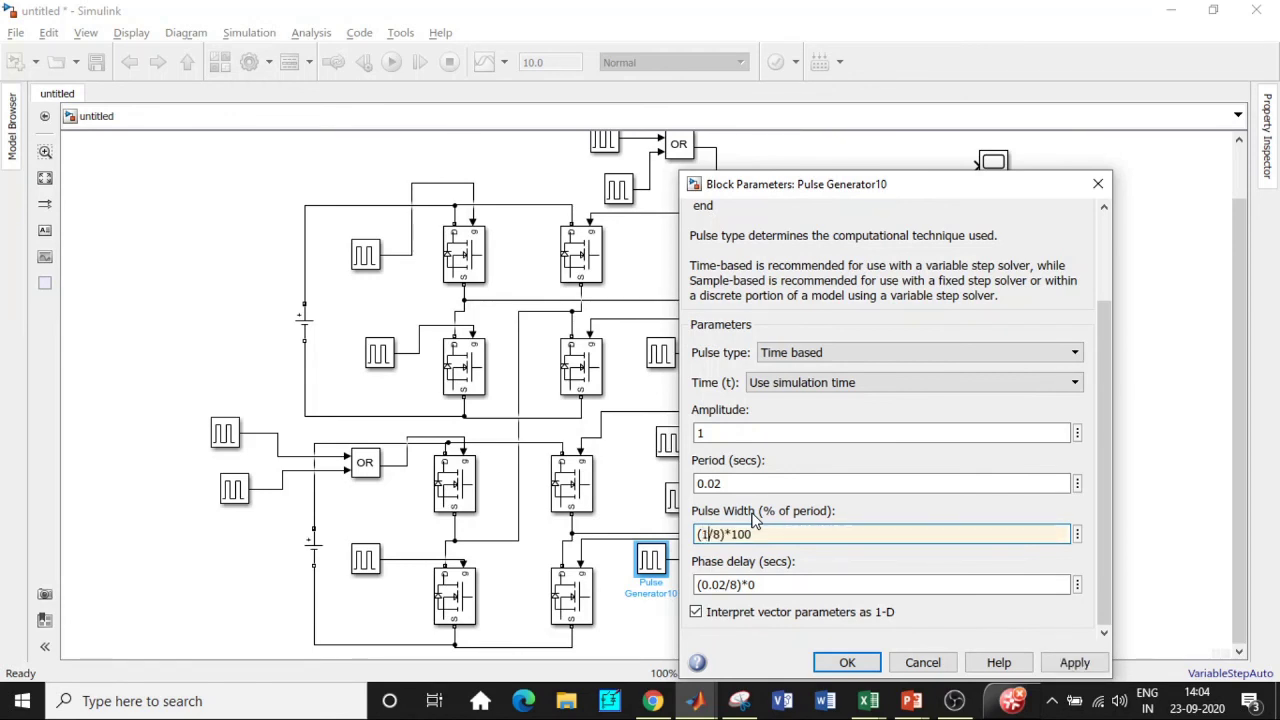
triple_click(787, 584)
click(787, 582)
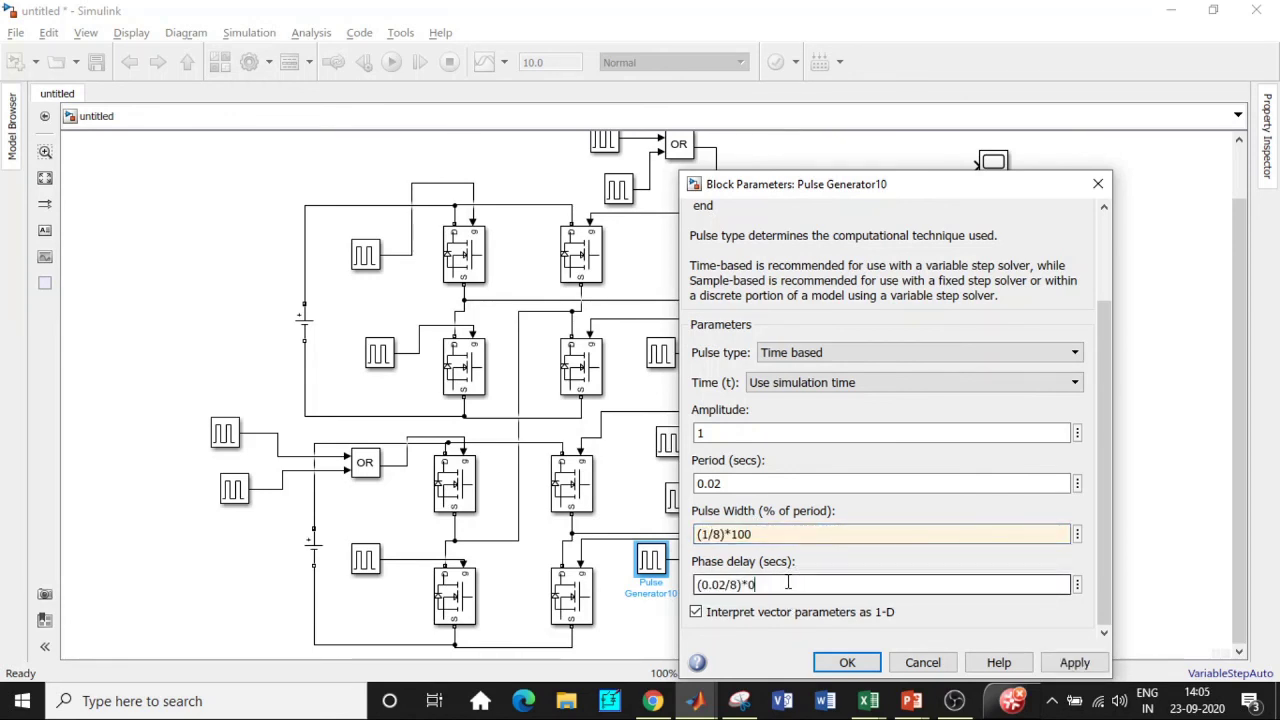
key(BackSpace)
text(1)
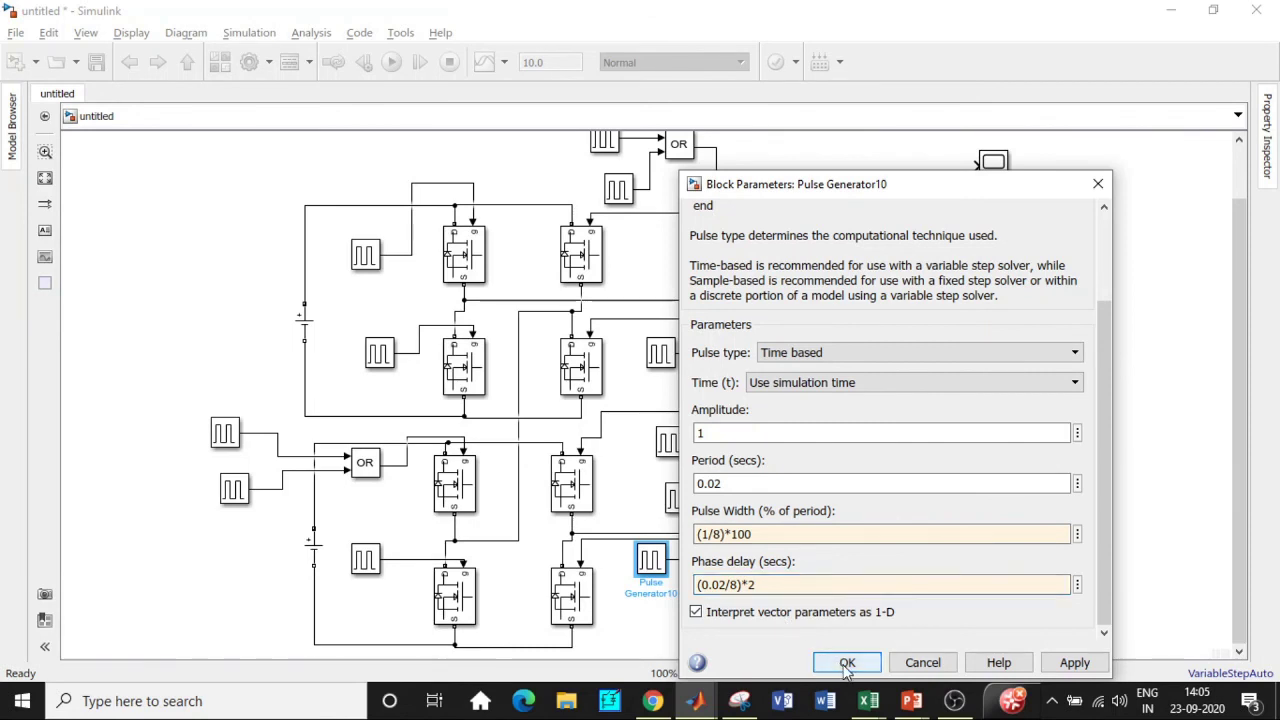
click(846, 662)
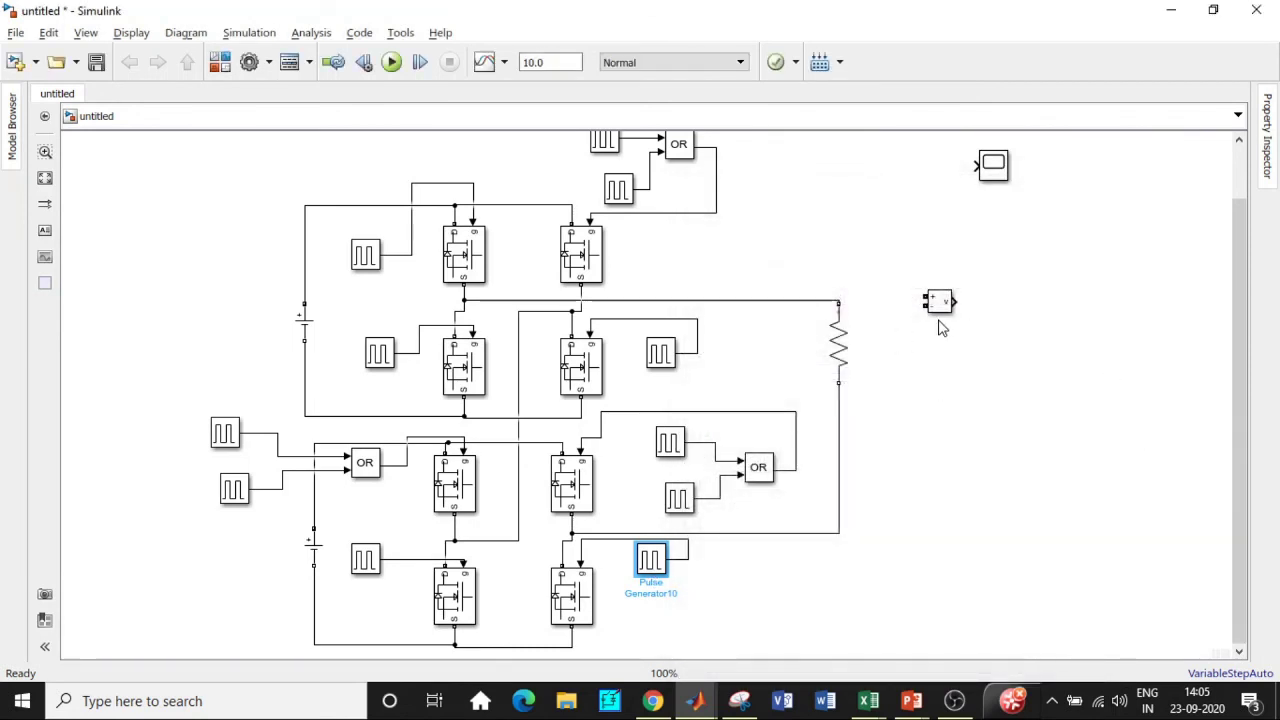
Connect the voltage measurement block across the load resistor and wire its output to the scope.
drag(928, 305, 806, 301)
drag(927, 308, 838, 530)
drag(966, 299, 978, 168)
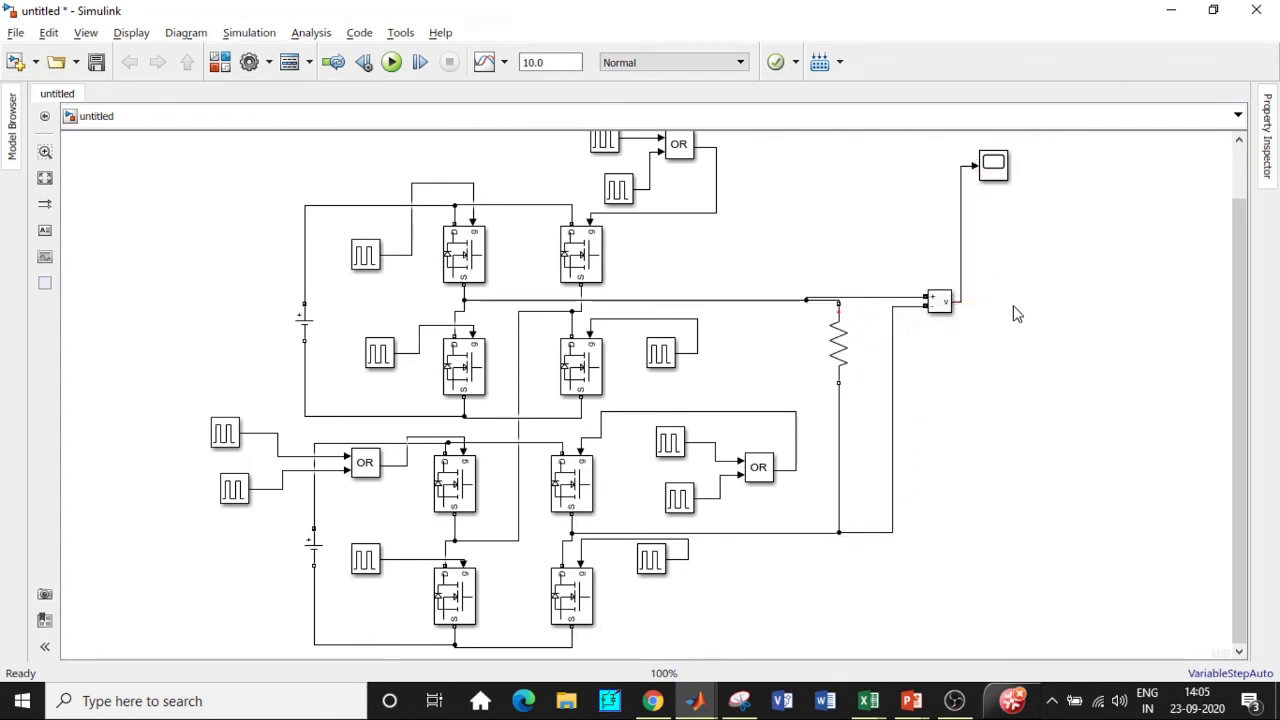
Check the amplitudes of both DC voltage sources and the resistance of the load branch.
double_click(304, 322)
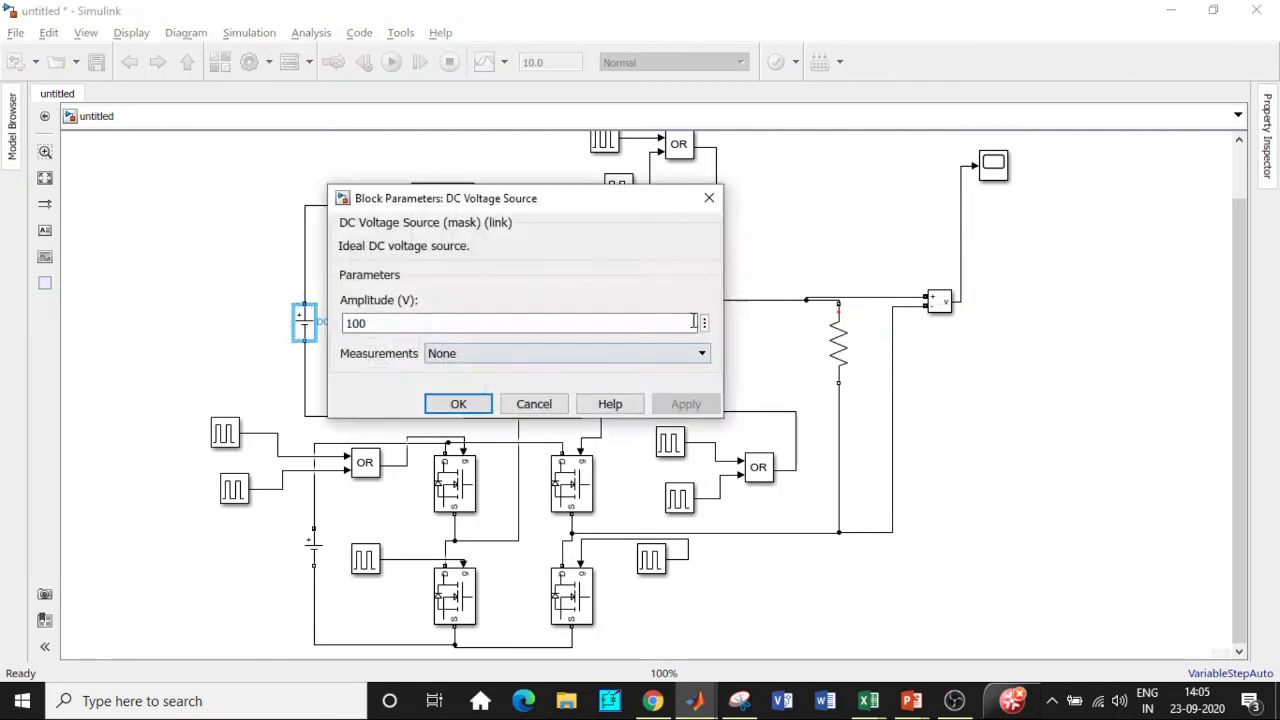
click(709, 198)
double_click(313, 547)
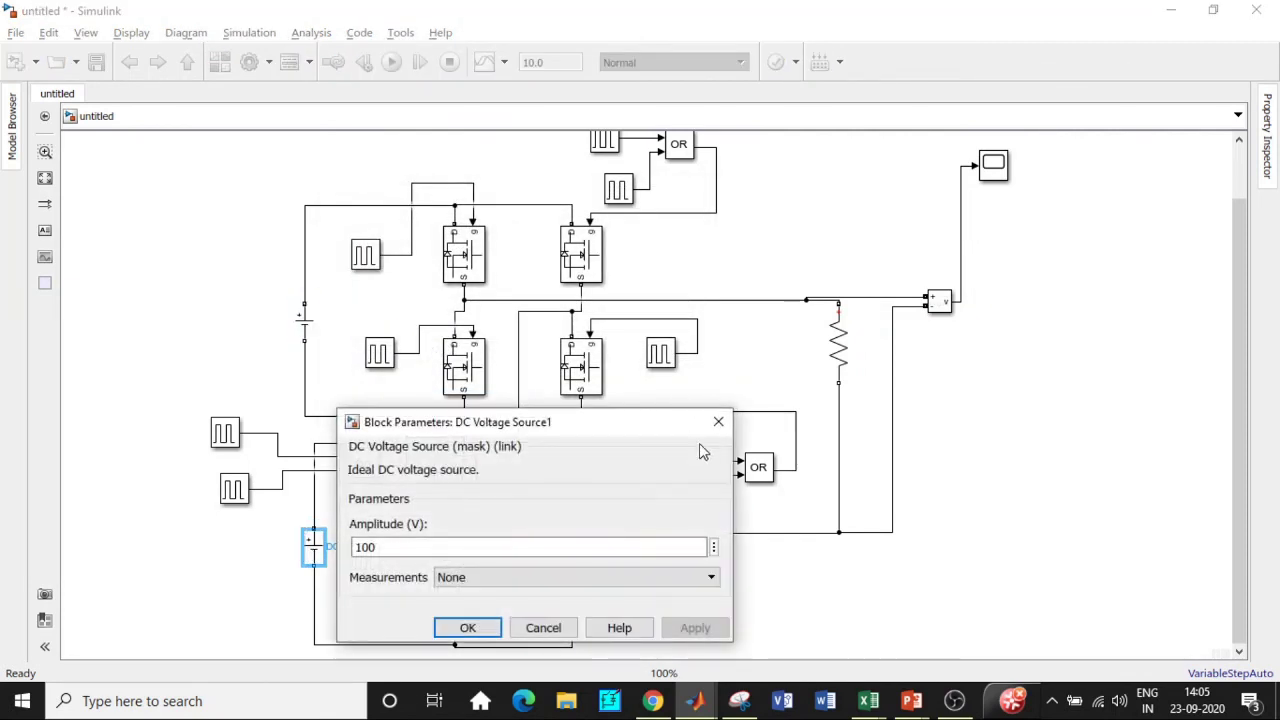
click(718, 422)
double_click(842, 345)
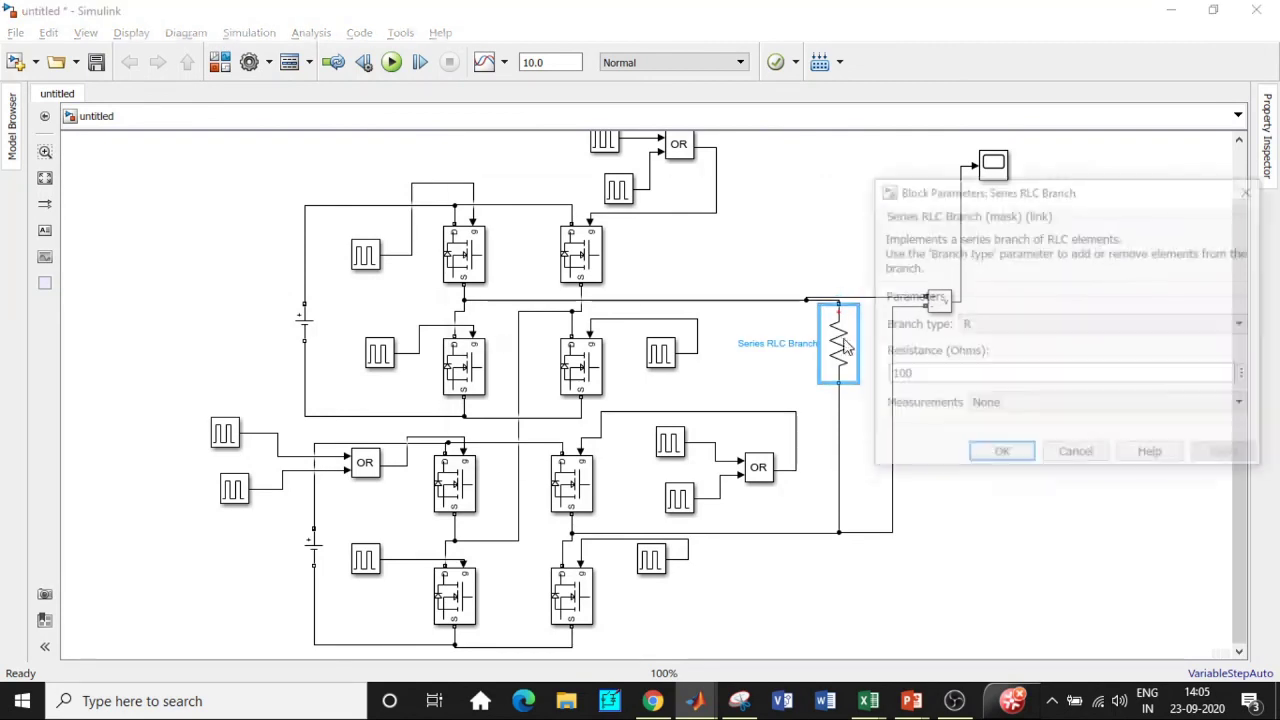
click(1245, 192)
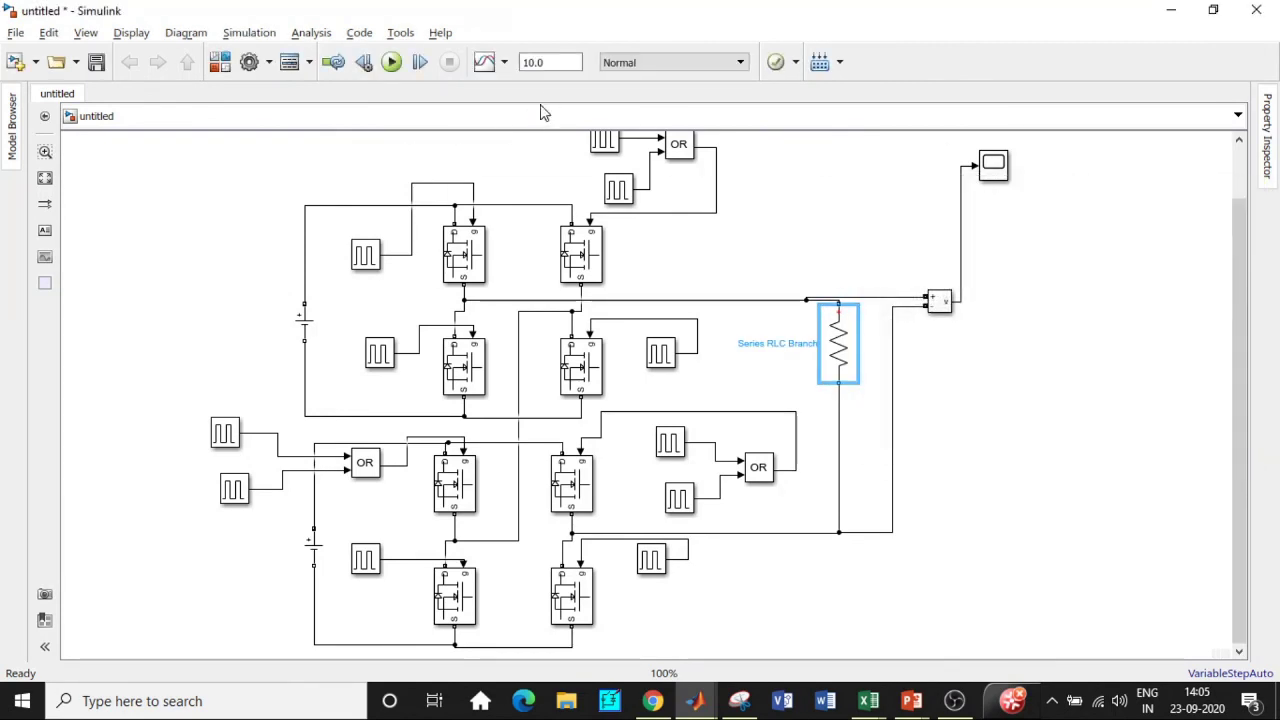
Set the simulation stop time to 1 and run the simulation.
click(553, 64)
text(1)
click(391, 62)
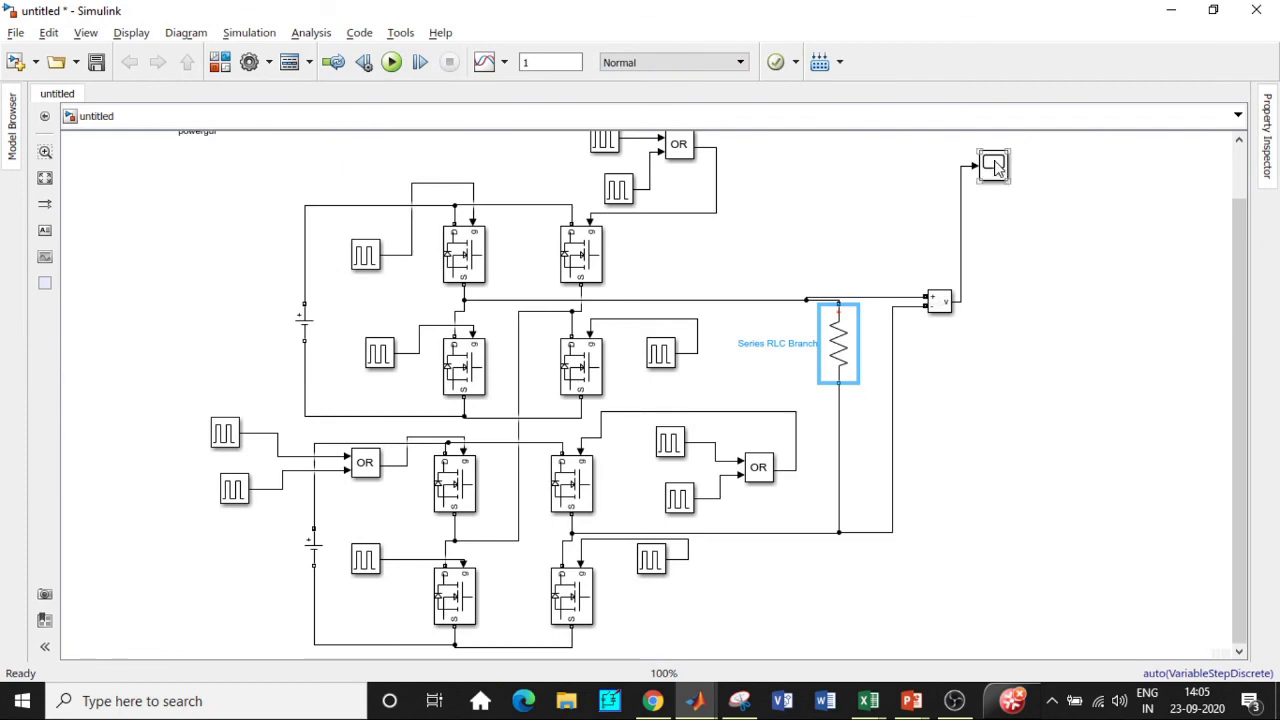
Examine the load voltage waveform in the maximized scope, zoomed to roughly 0.23 to 0.35 s, and close the scope.
click(995, 167)
double_click(995, 165)
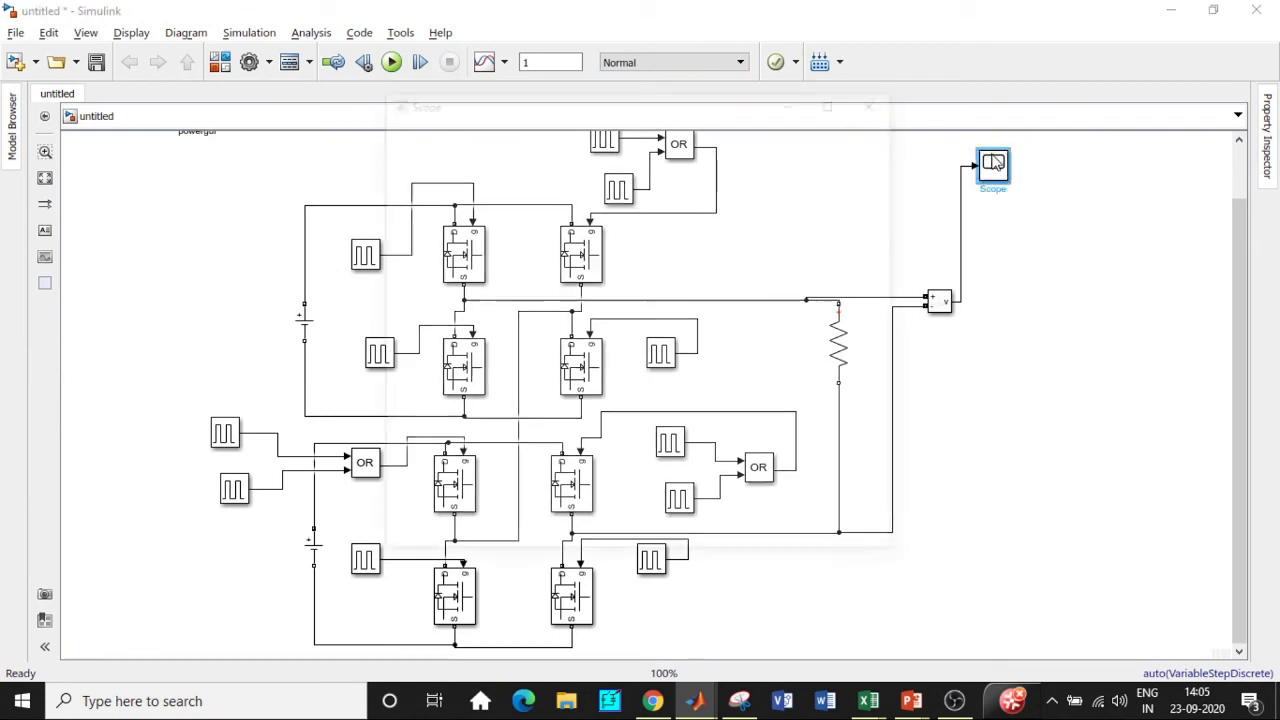
click(836, 97)
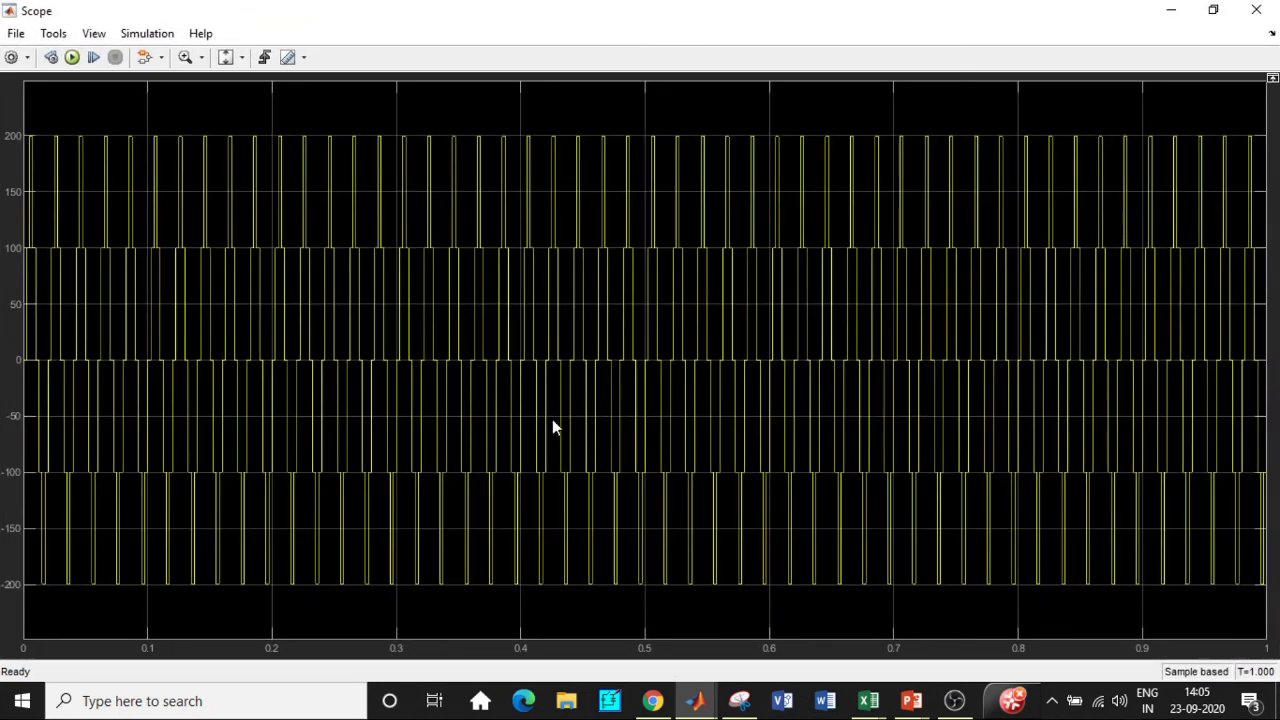
click(185, 57)
drag(313, 116, 460, 612)
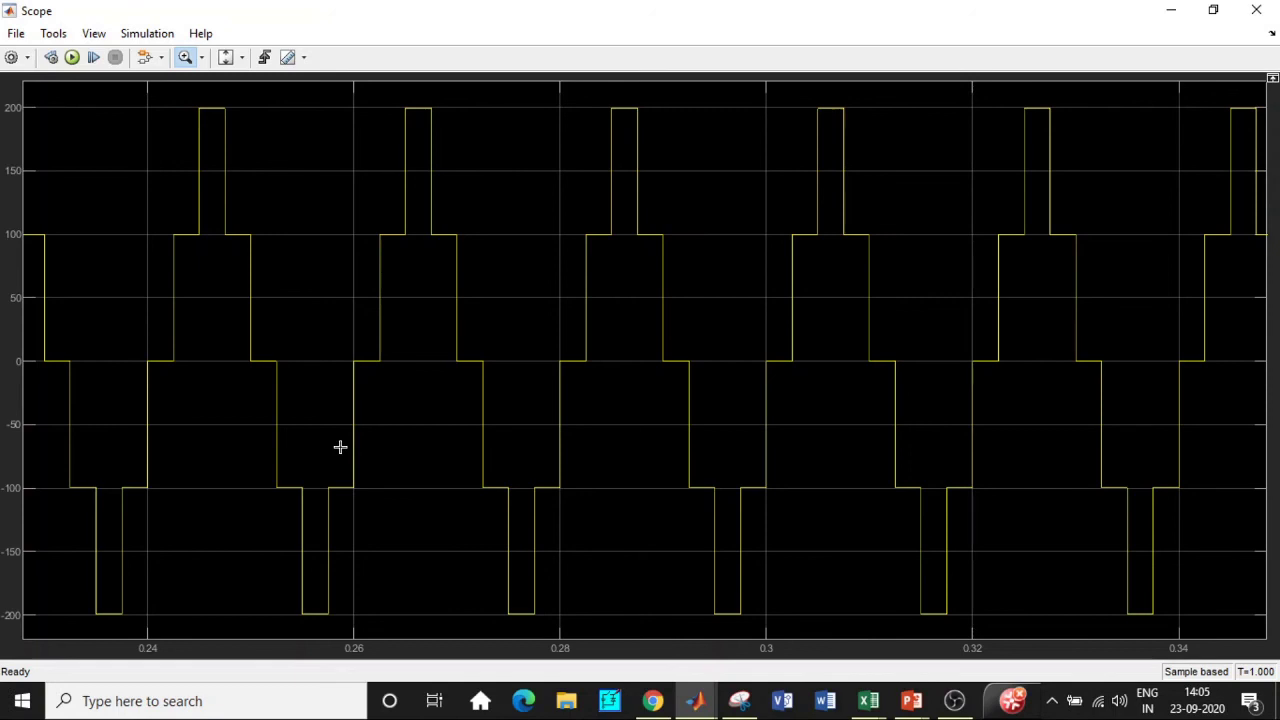
click(1256, 10)
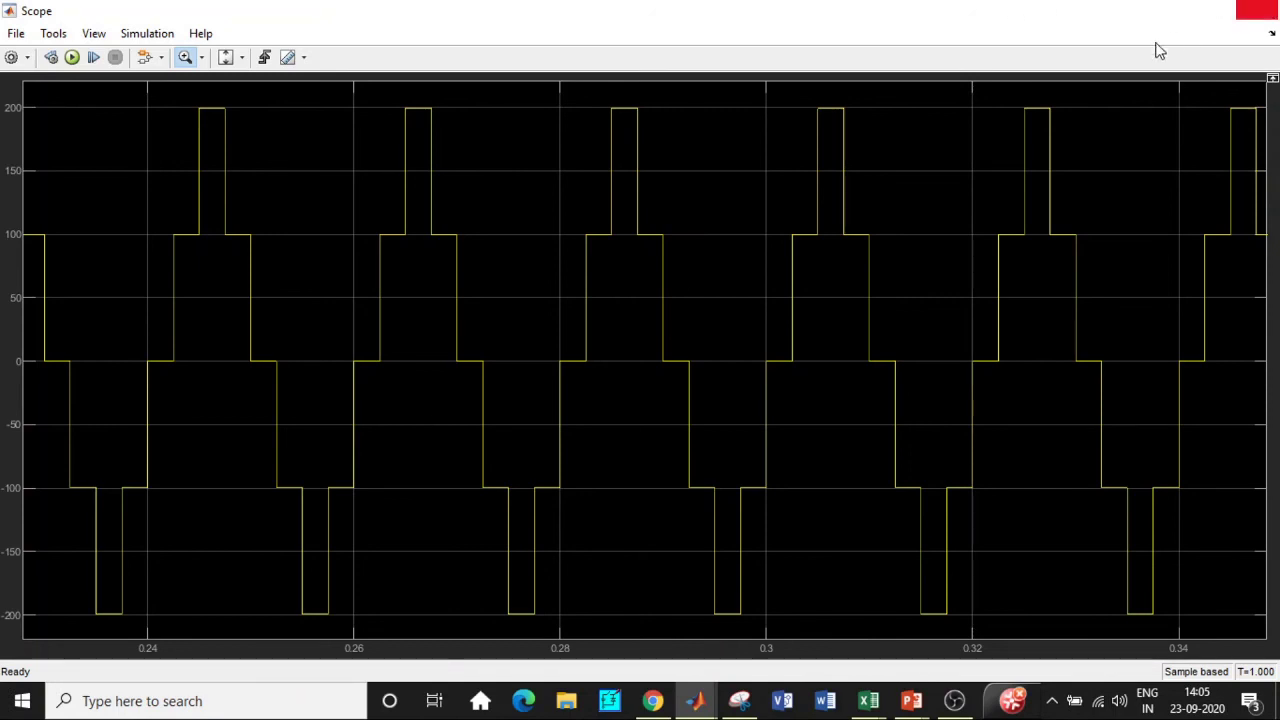